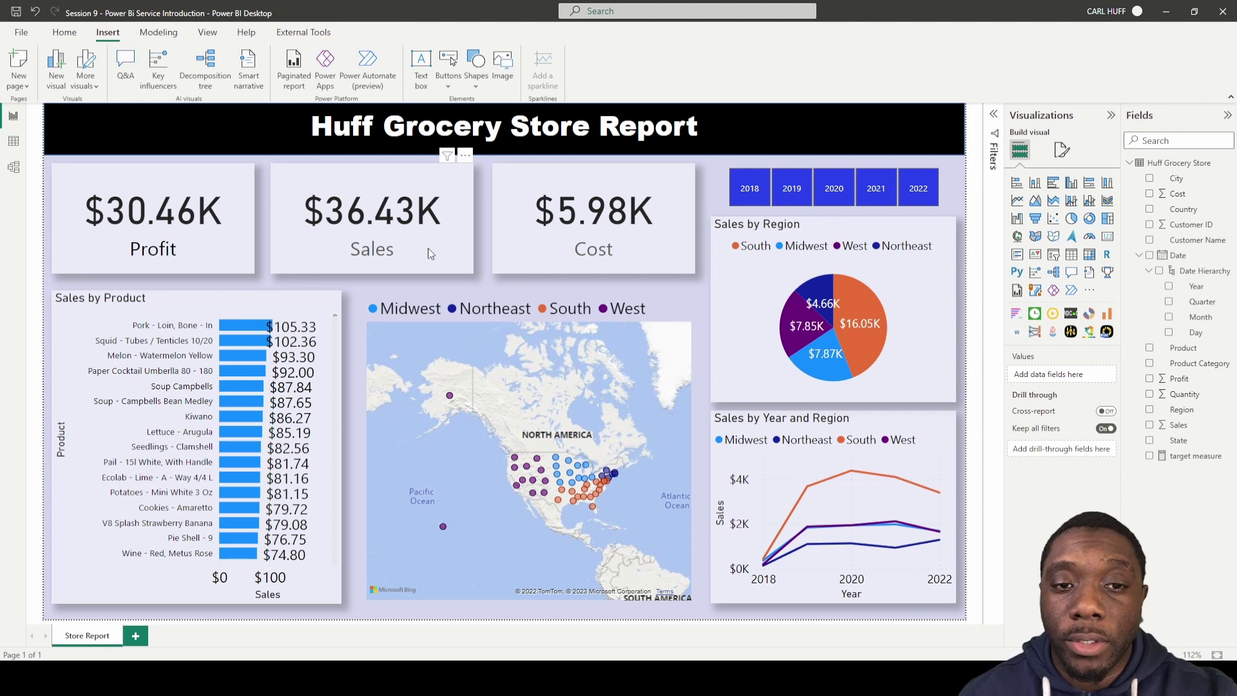
Step: Try the 2018, Pork - Loin, Bone - In and Northeast cross-filters, clearing each one afterwards
click(745, 189)
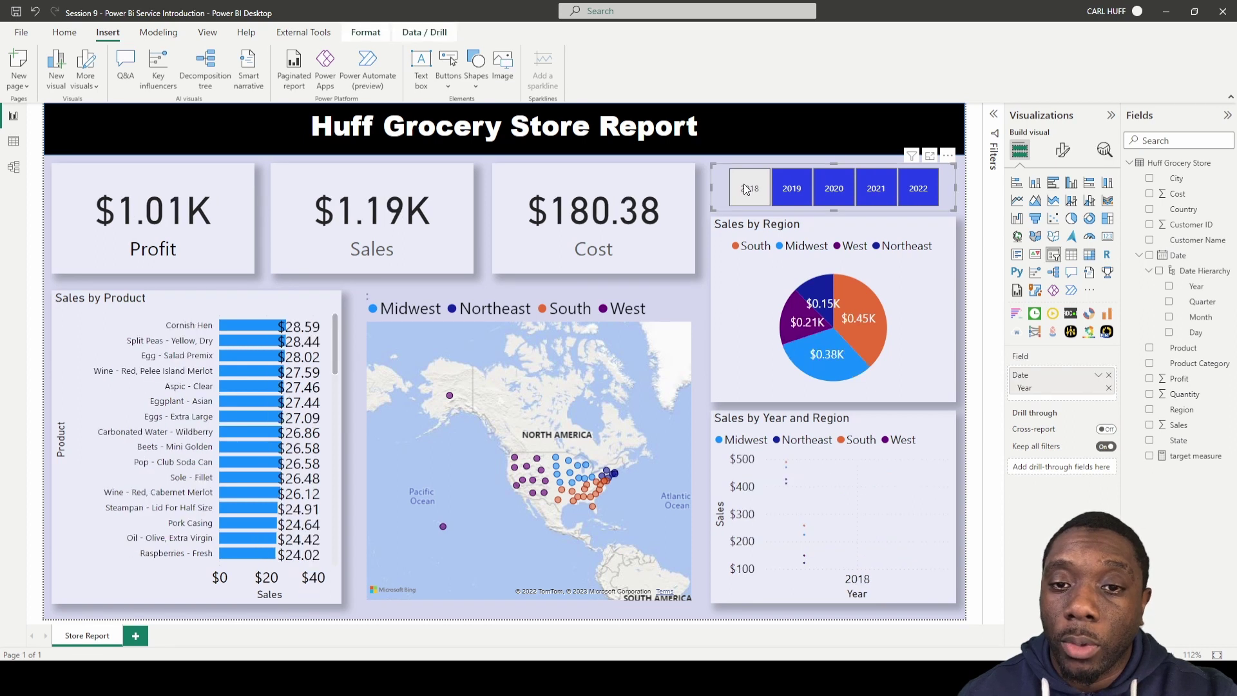
click(745, 188)
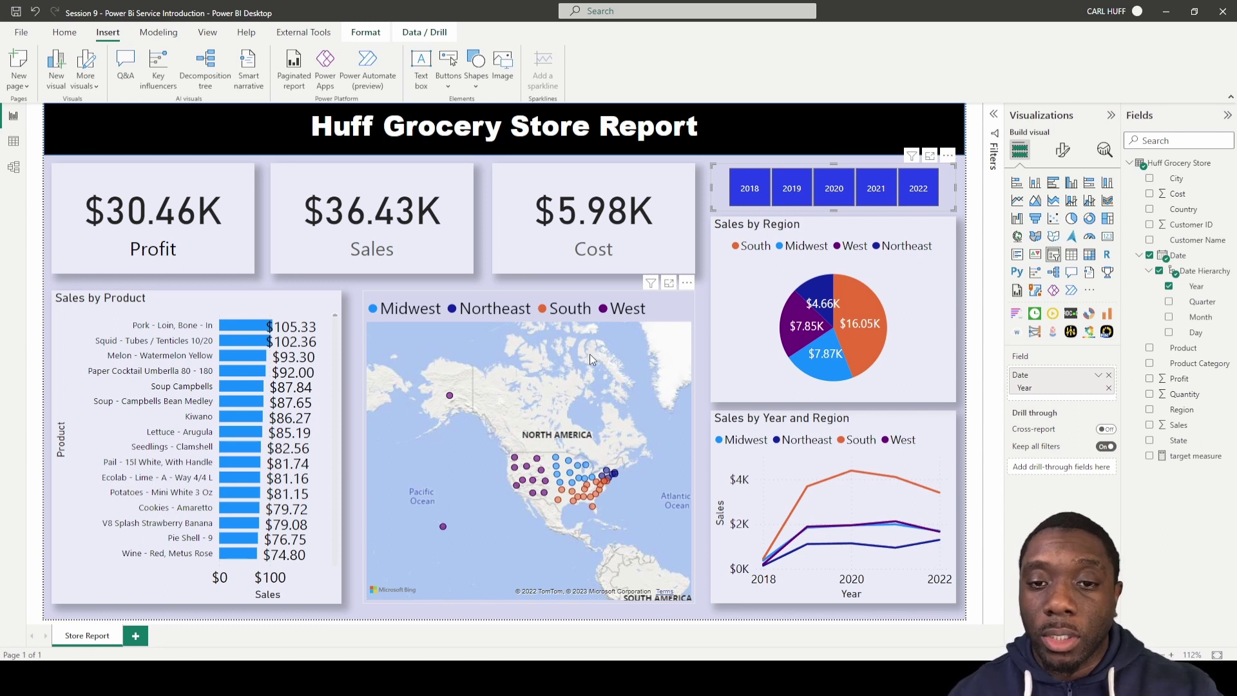
click(186, 329)
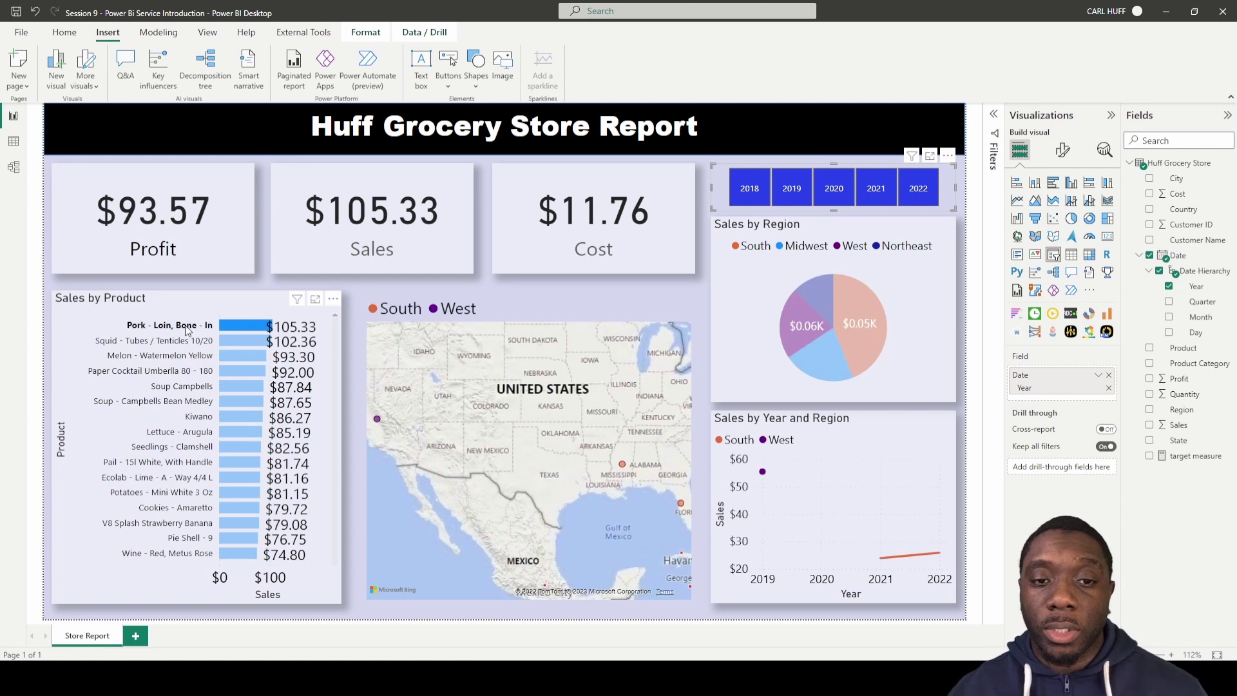
click(187, 329)
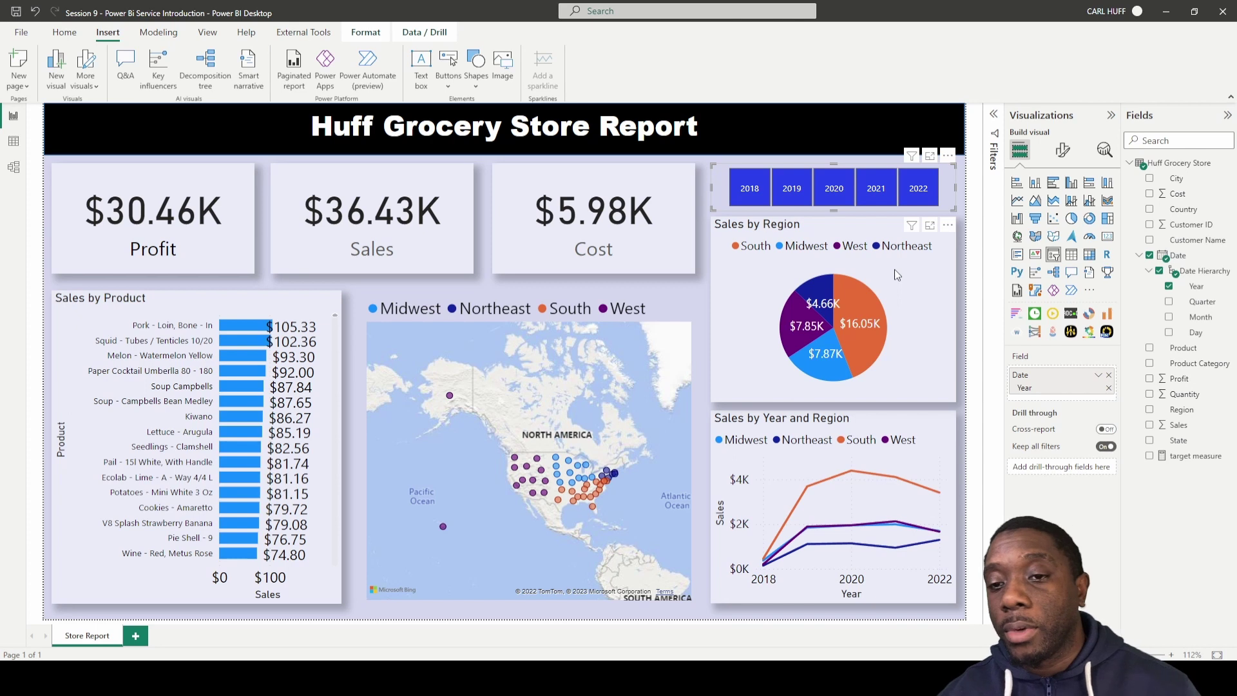
click(827, 305)
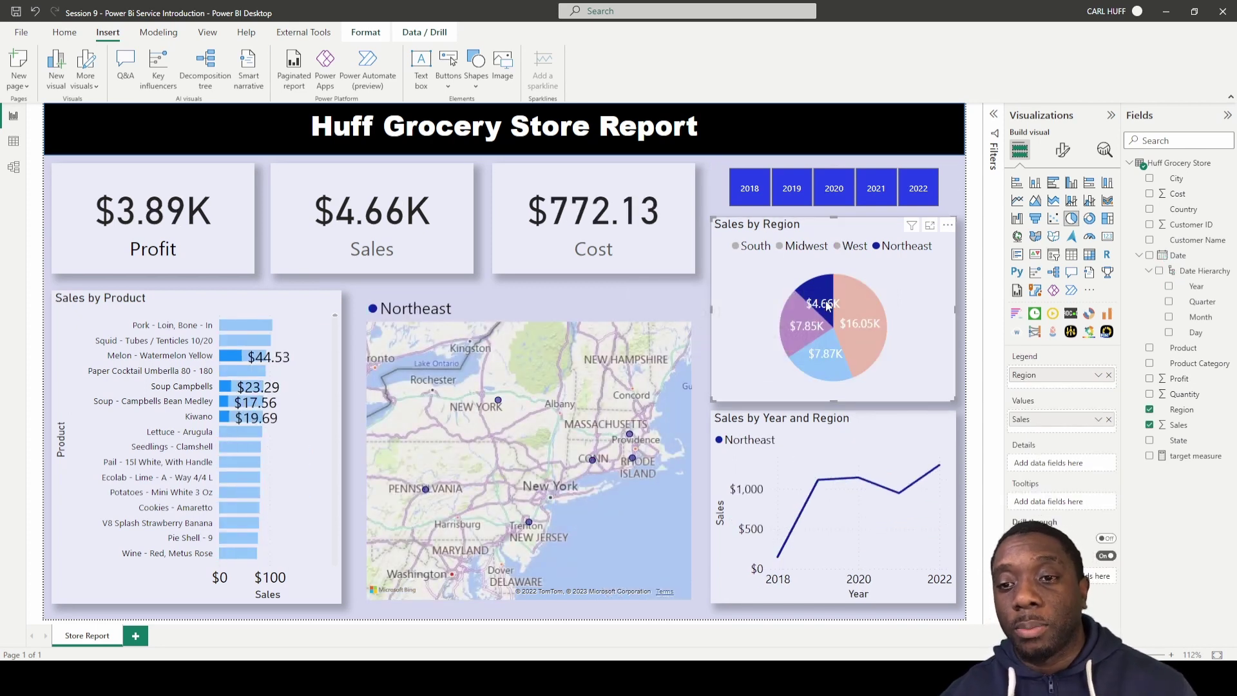
click(827, 305)
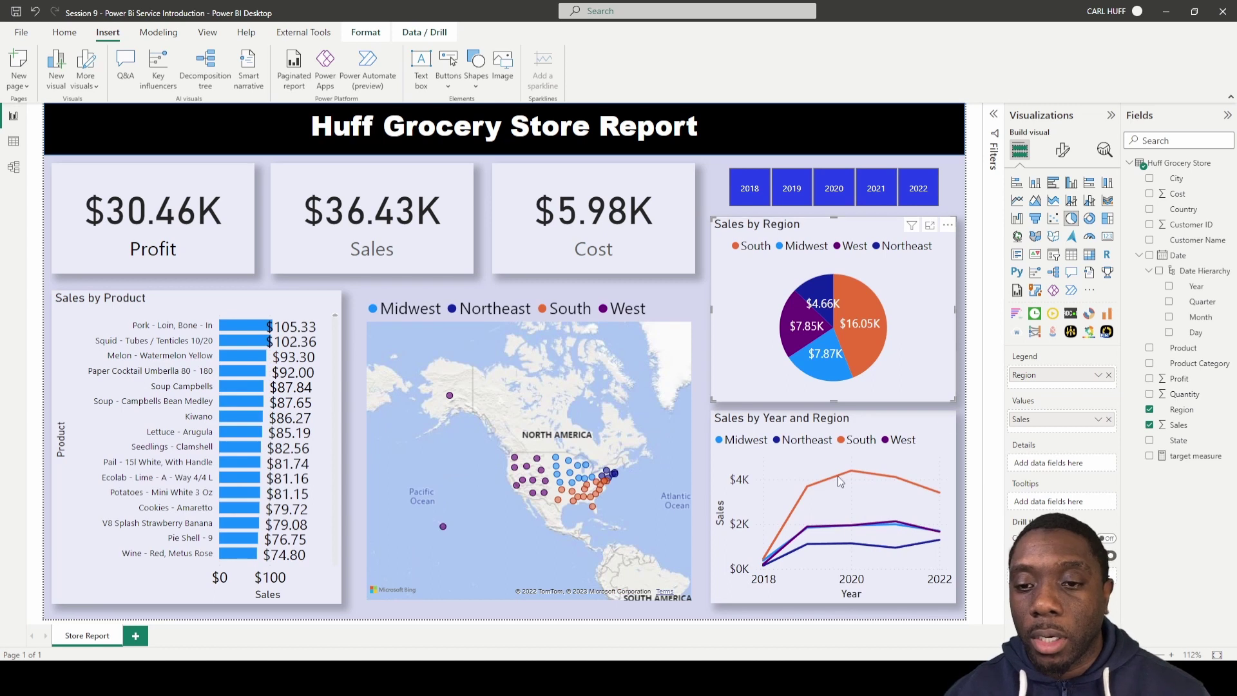
mouse_move(815, 520)
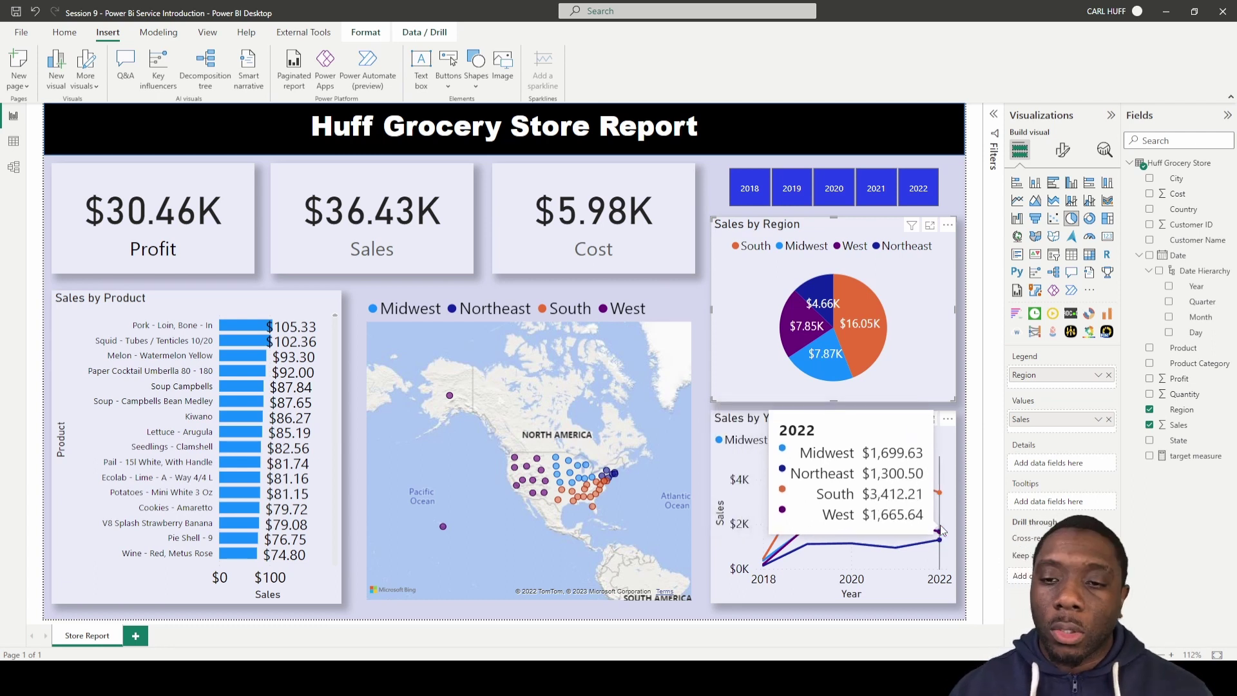
click(977, 457)
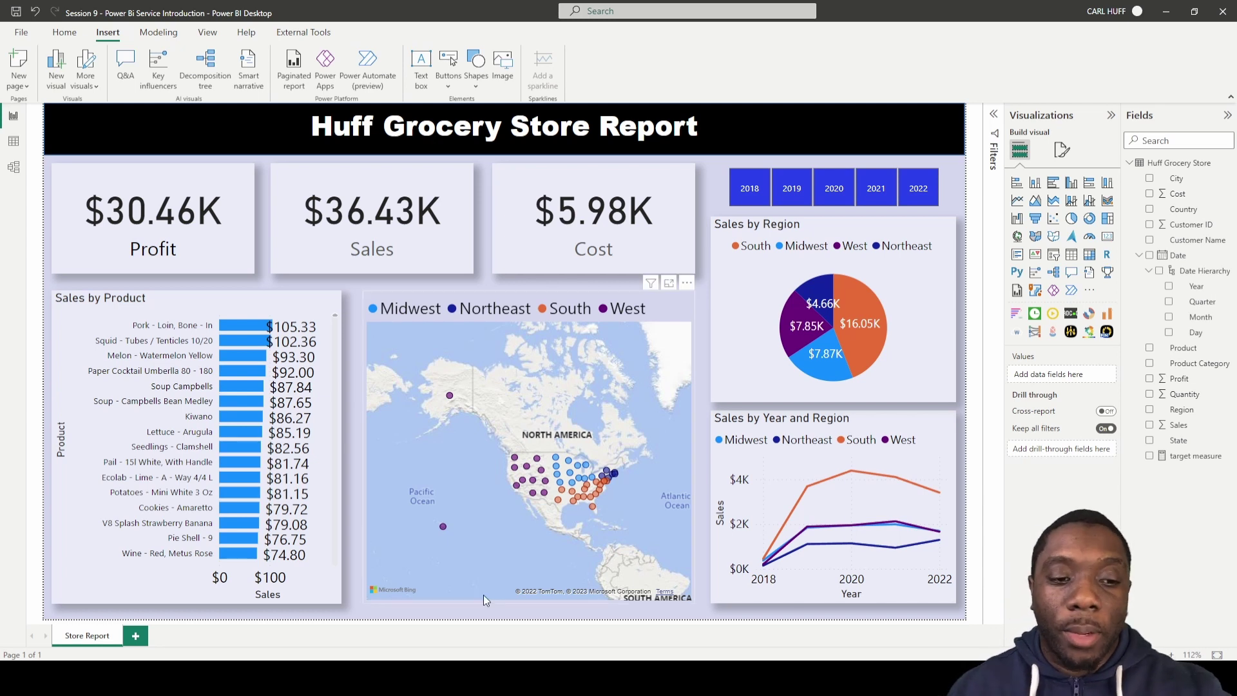
Step: Add a new page with a dark blue canvas background at 50% transparency
click(136, 639)
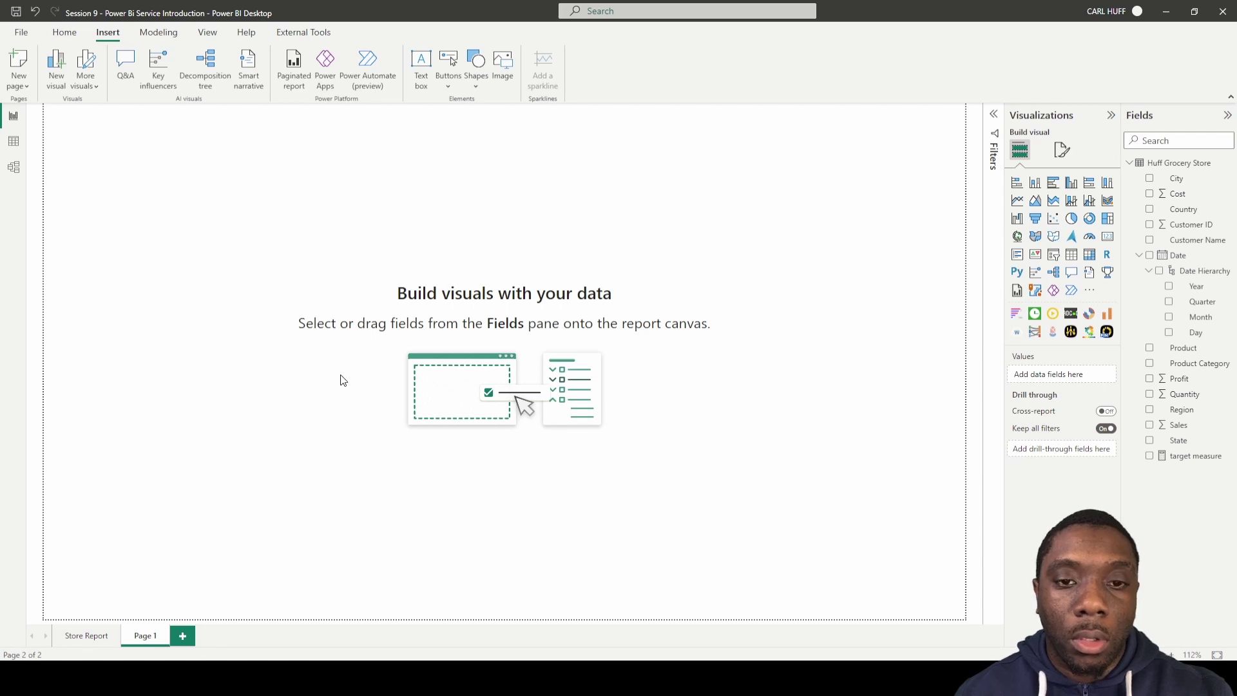
click(1062, 150)
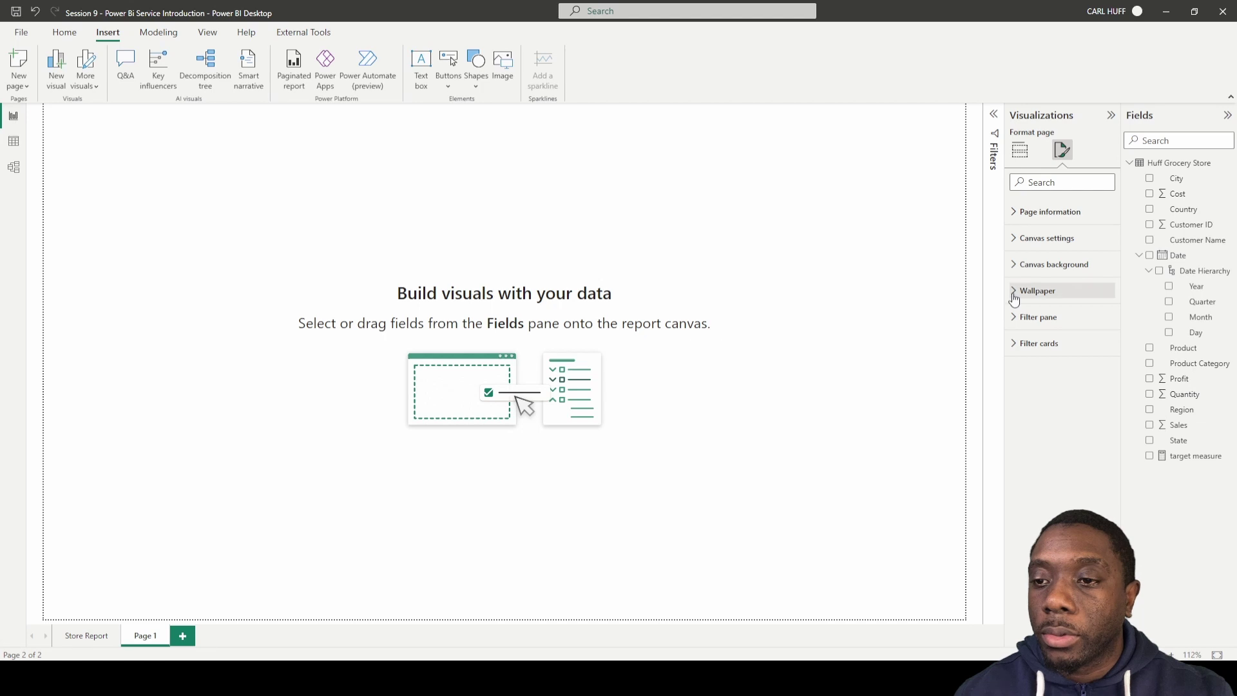
click(1017, 269)
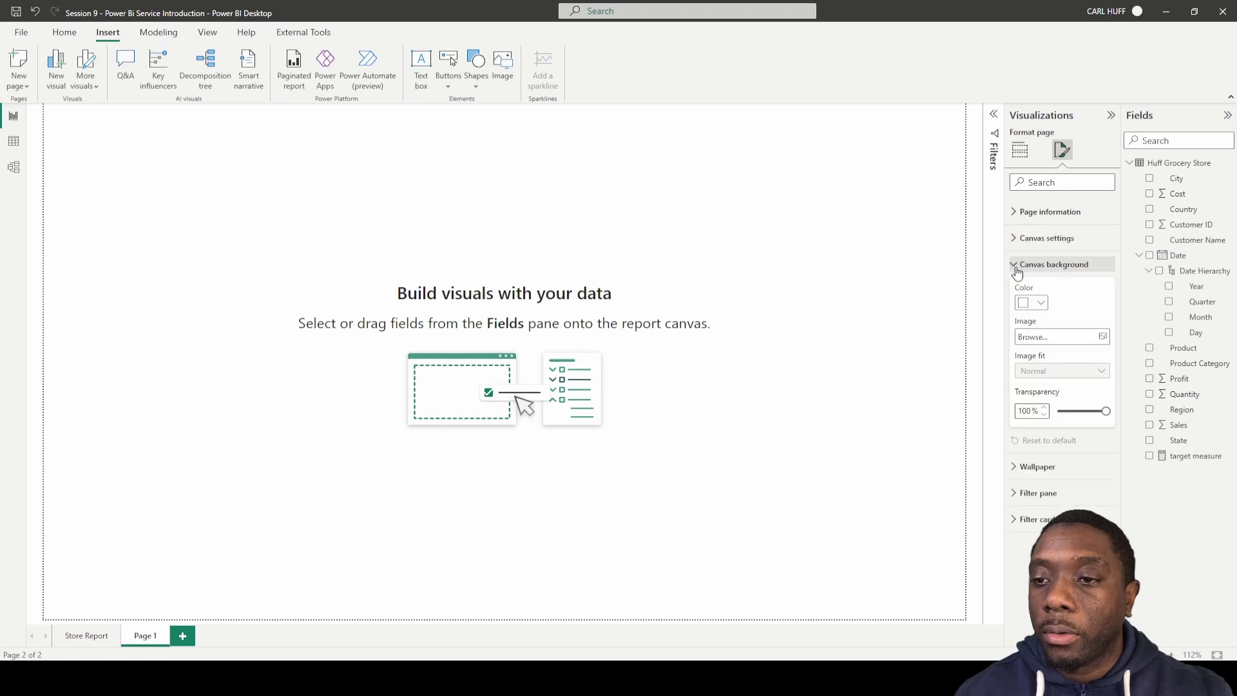
click(1042, 306)
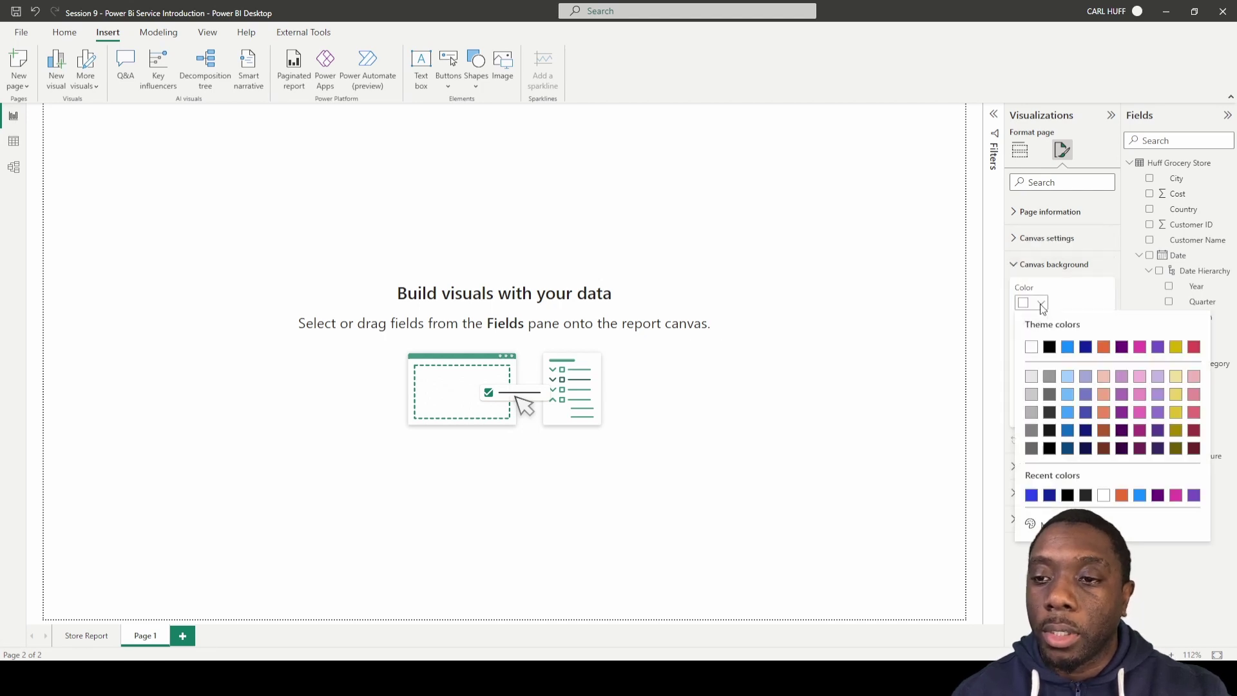
click(1085, 352)
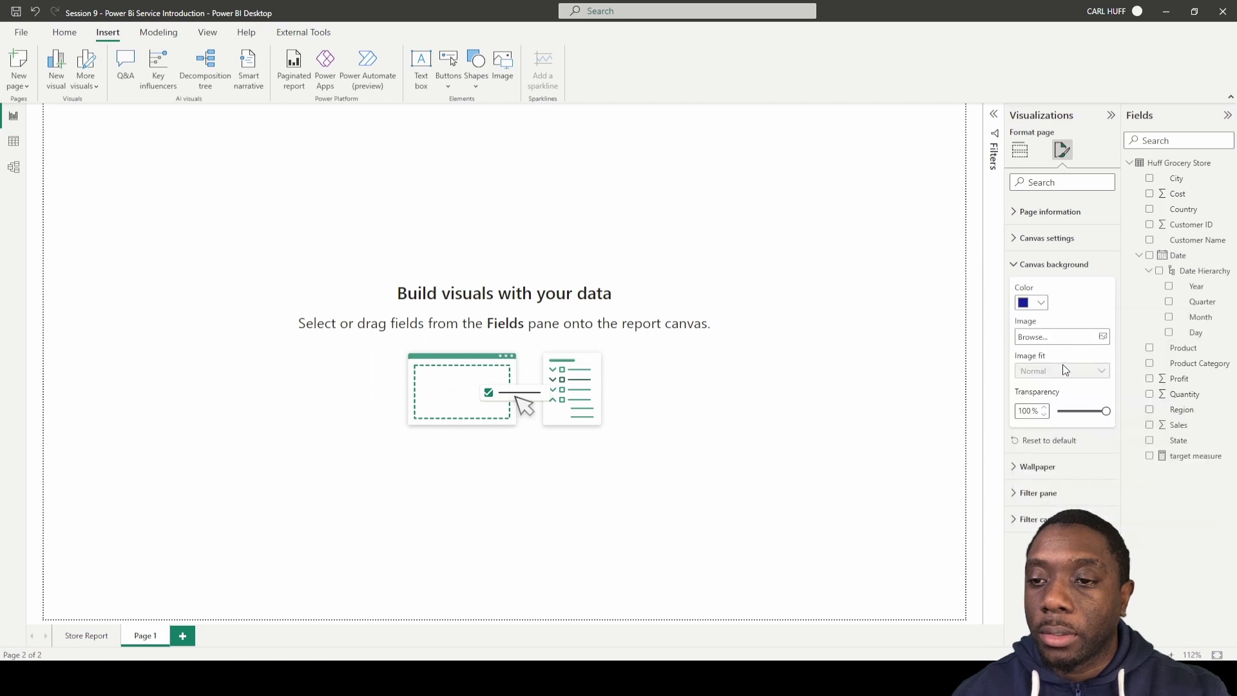
click(1082, 411)
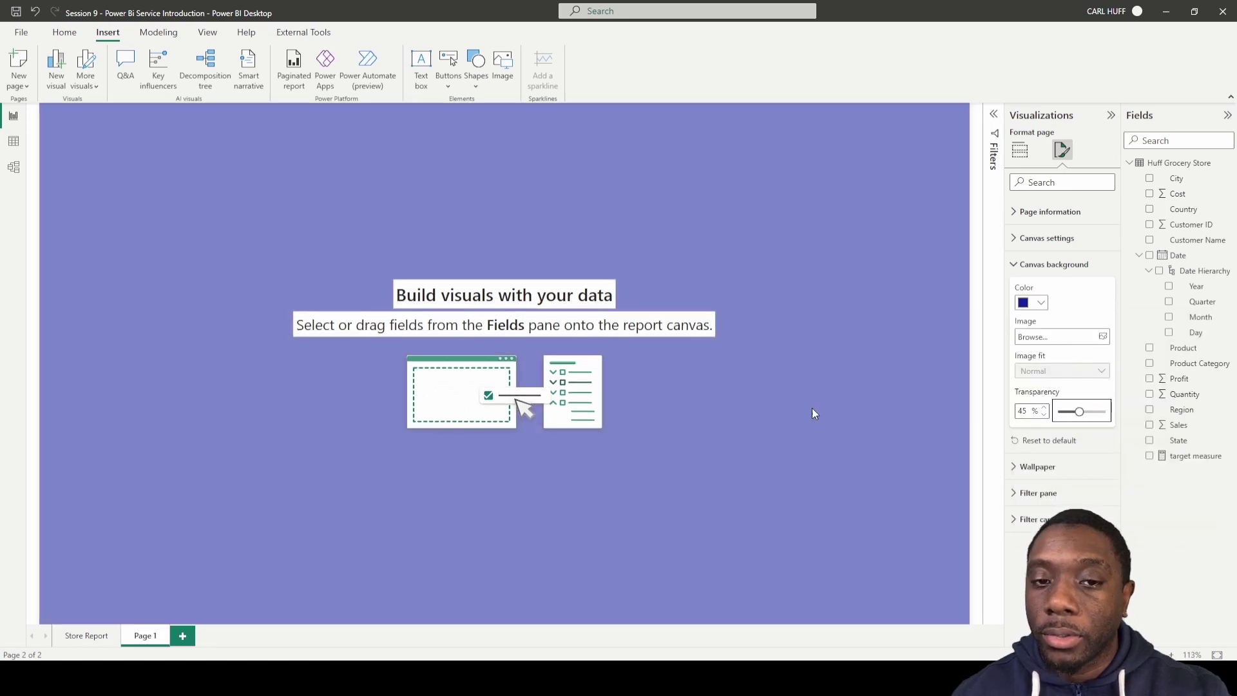
click(755, 428)
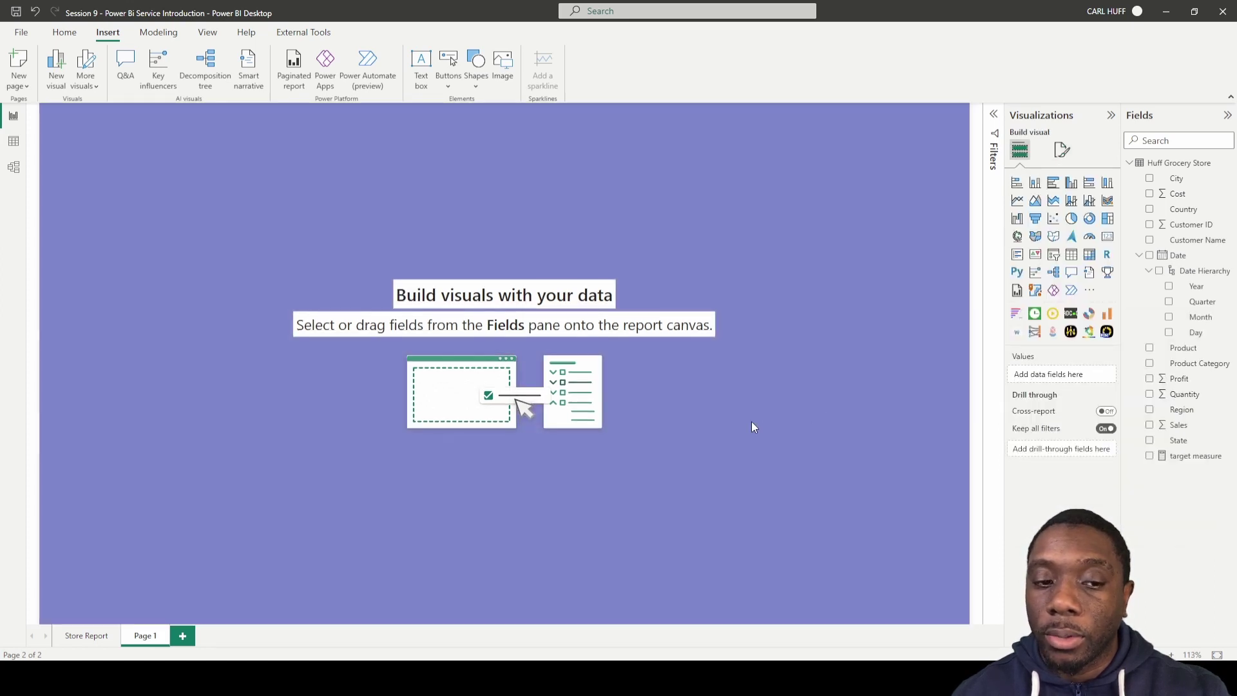
Step: Rename the Page 1 tab to 'Store Report 2'
right_click(148, 643)
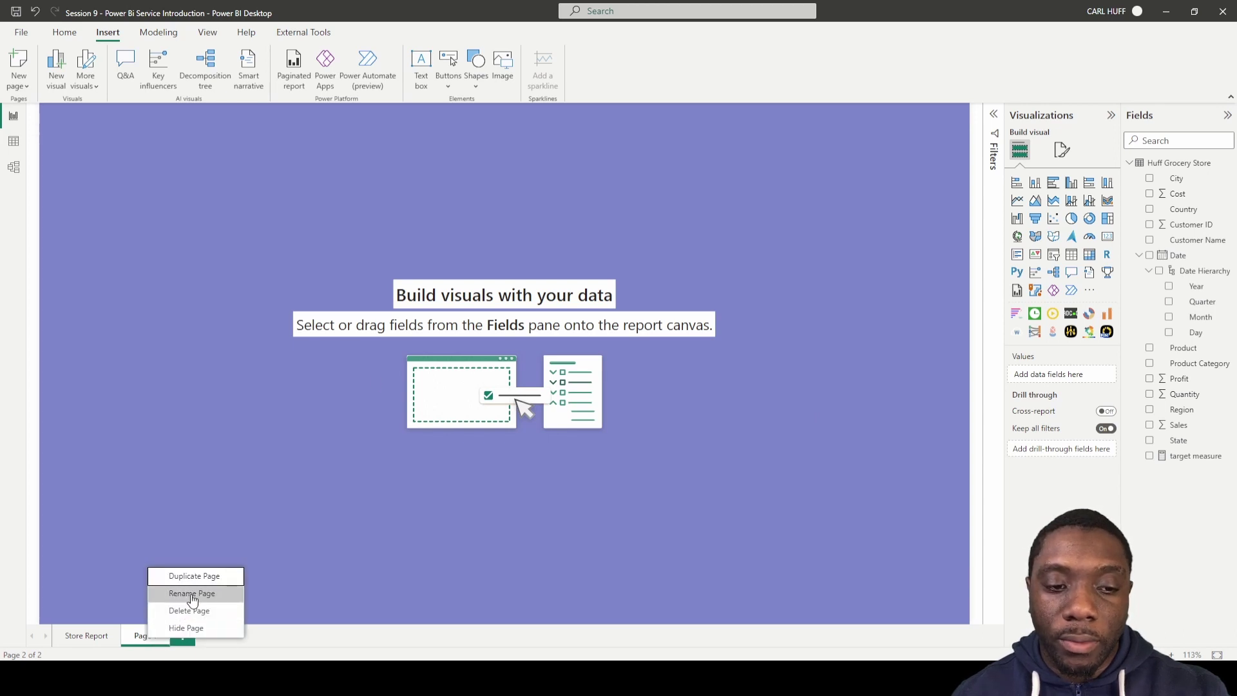
click(213, 593)
text(St)
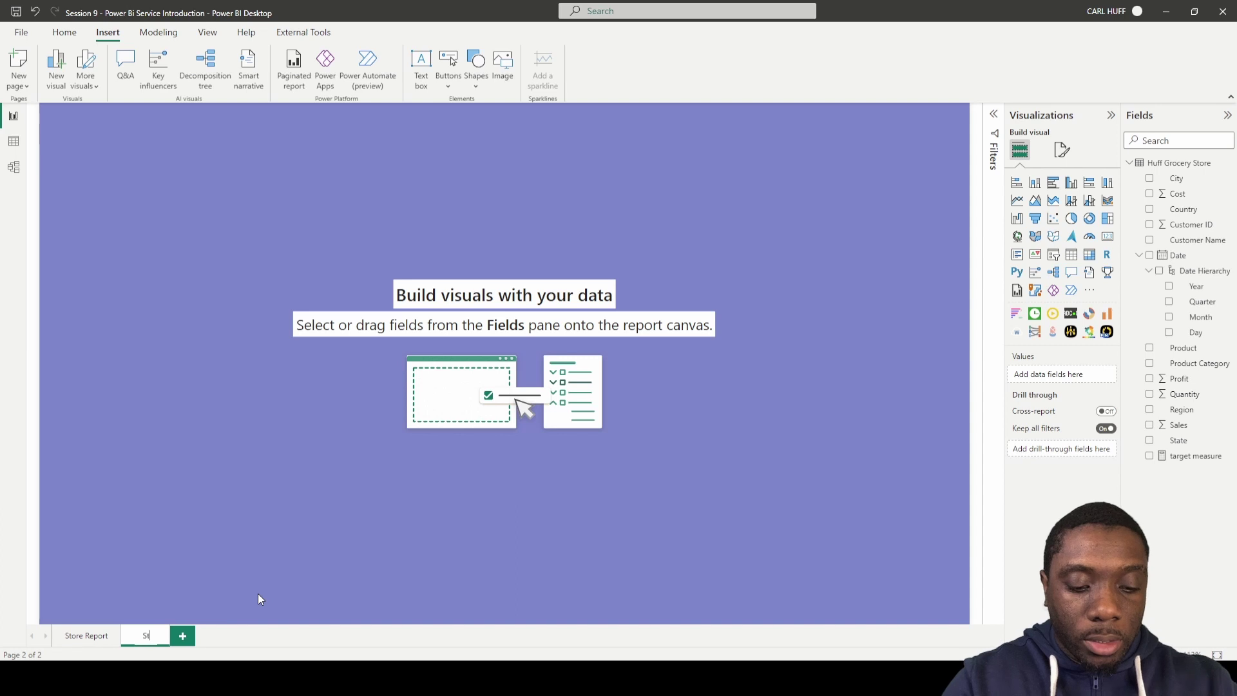
text(ore Report 2)
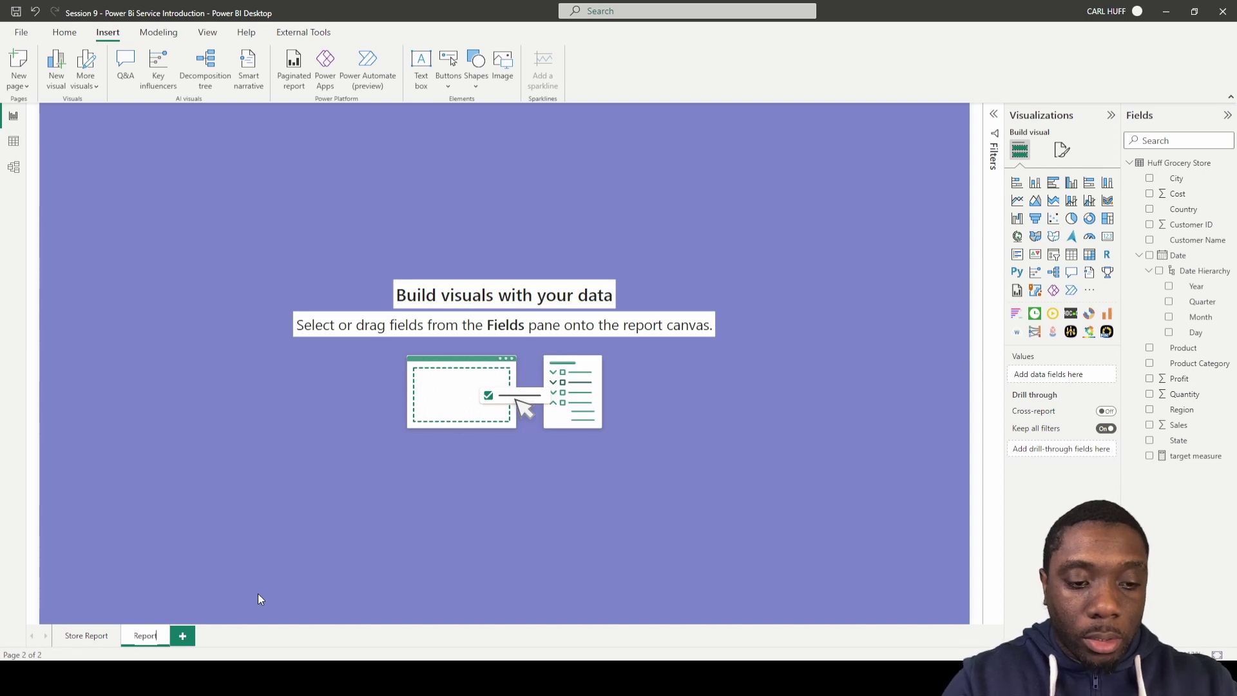
key(Return)
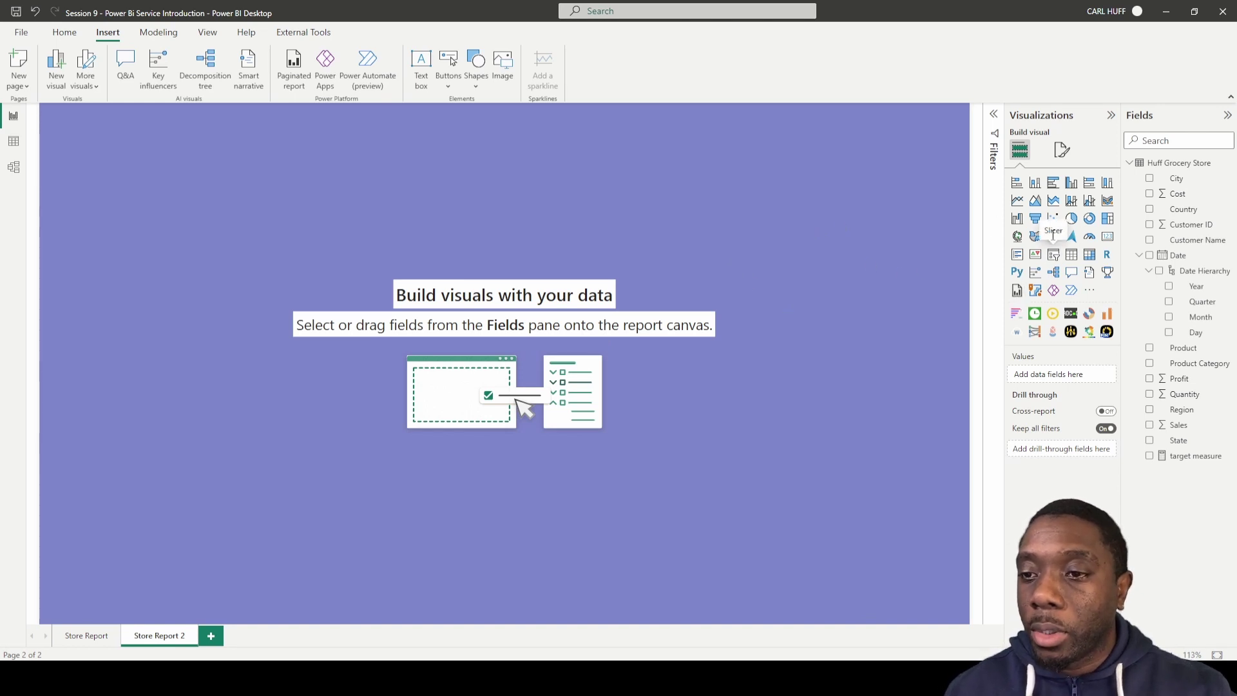
Step: Insert a card visual, resize it, and show total Profit in it
click(1105, 238)
mouse_move(183, 157)
mouse_down()
mouse_move(172, 150)
mouse_move(180, 160)
mouse_up()
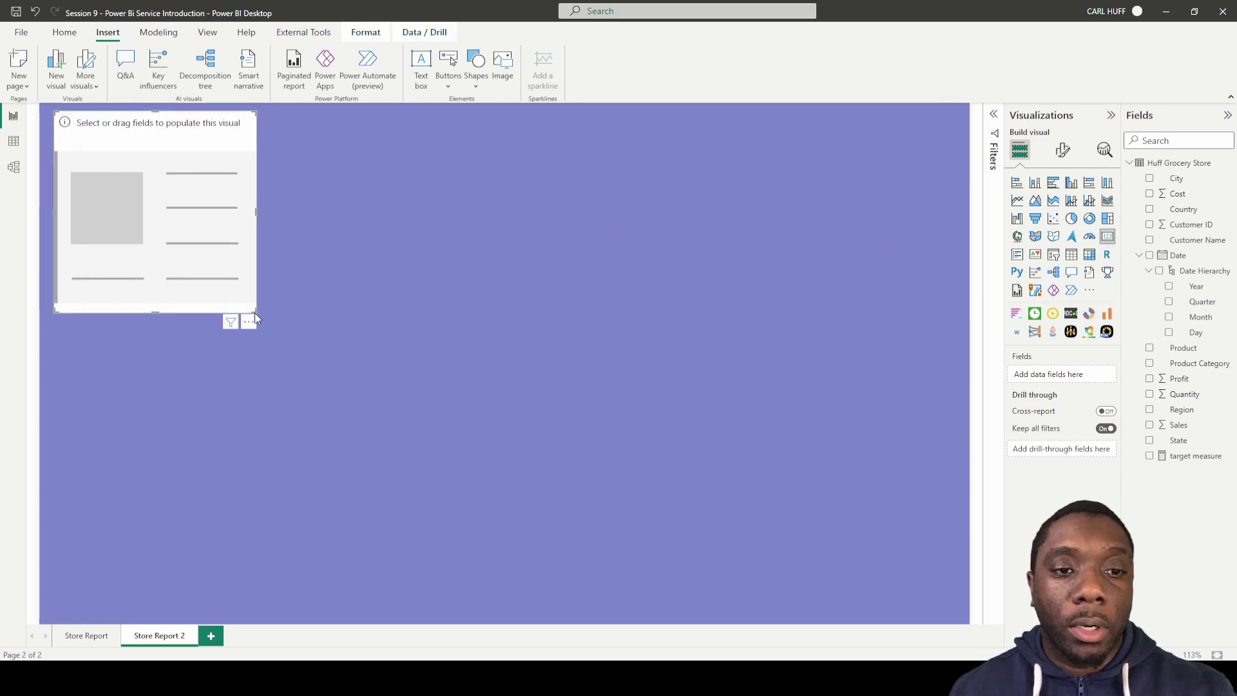
drag(254, 312, 264, 217)
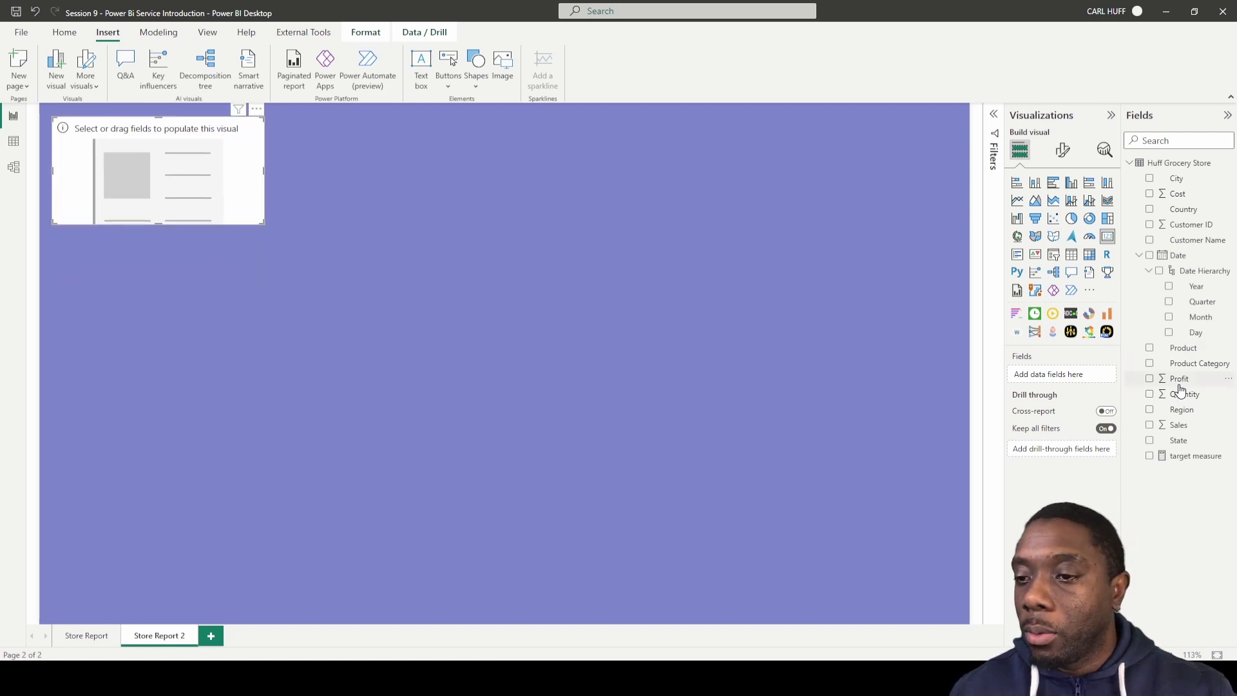
click(1151, 379)
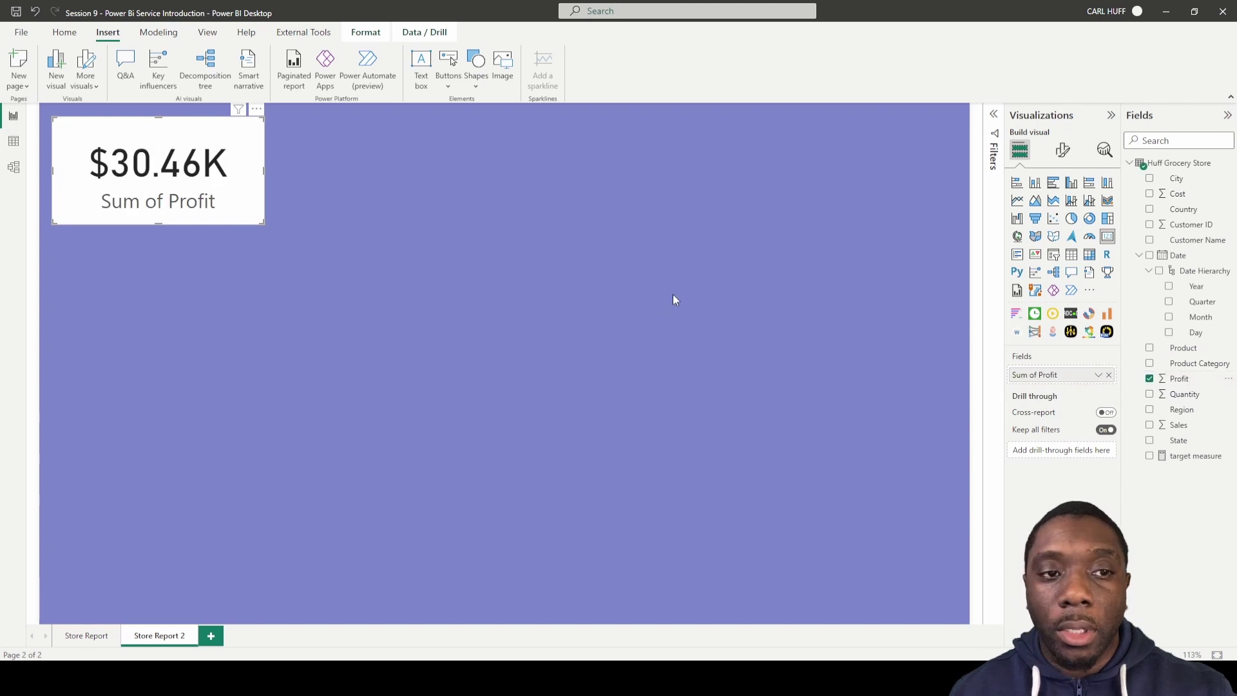
Step: Relabel the card's Sum of Profit field as 'Profit' for this visual and shrink the card slightly
right_click(1045, 379)
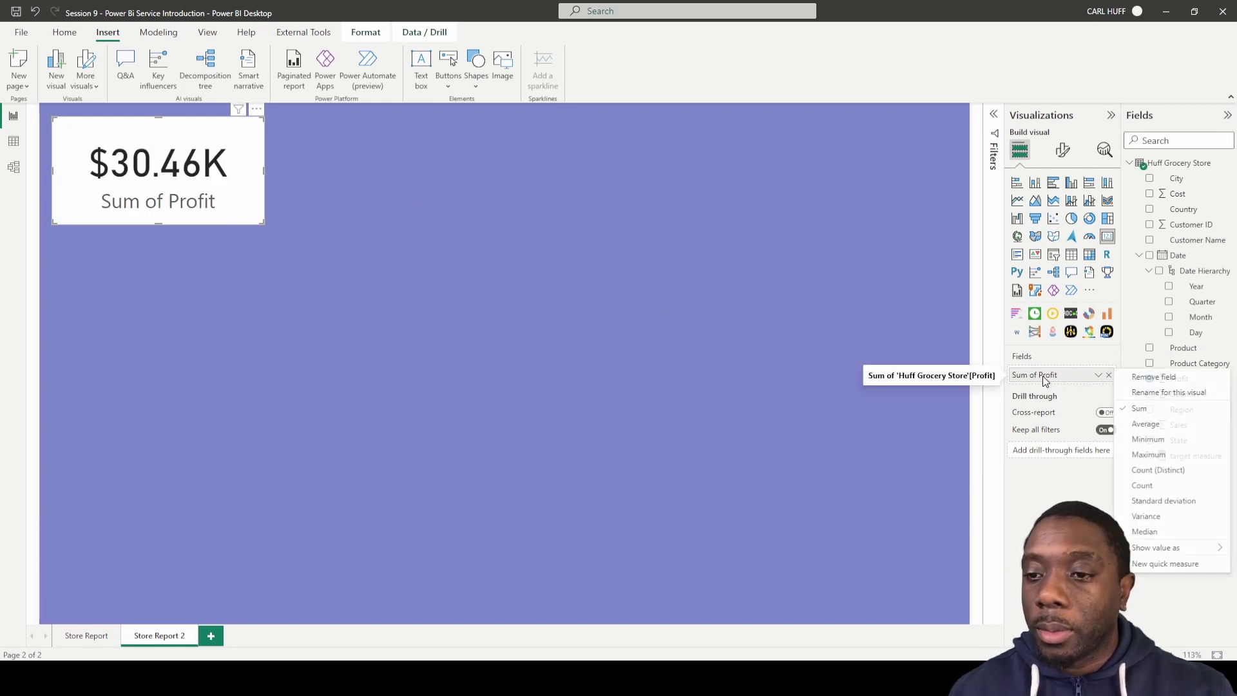
click(1151, 393)
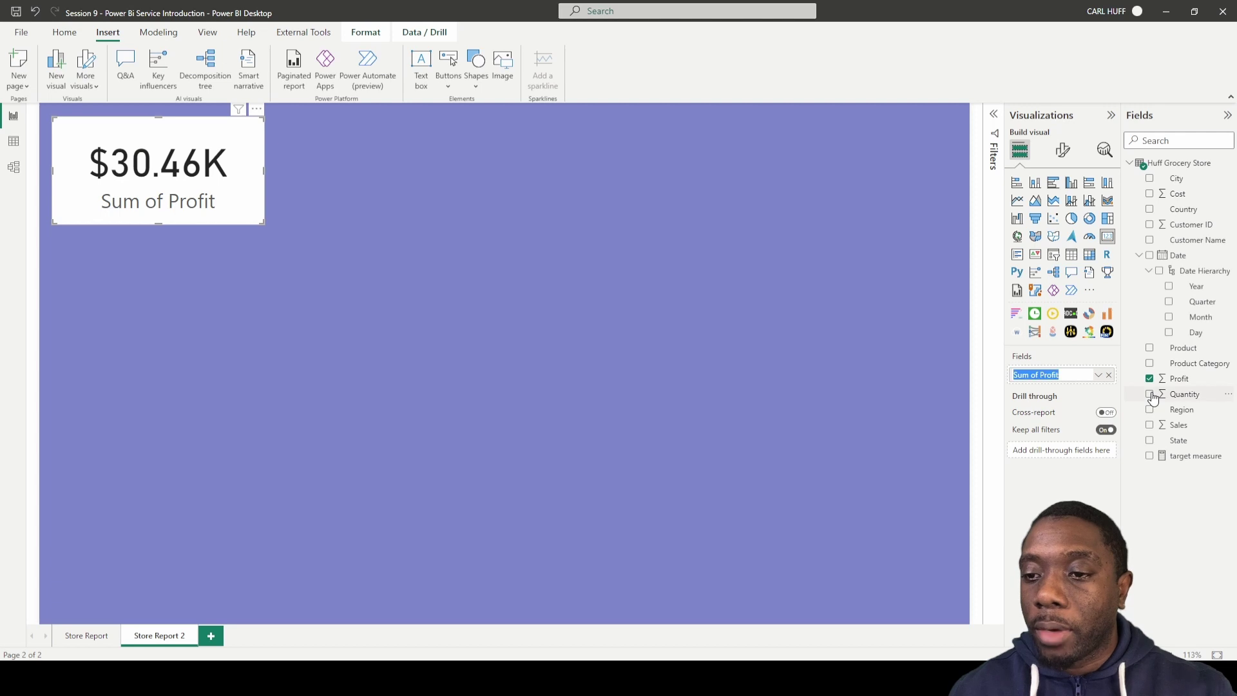
text(Pr)
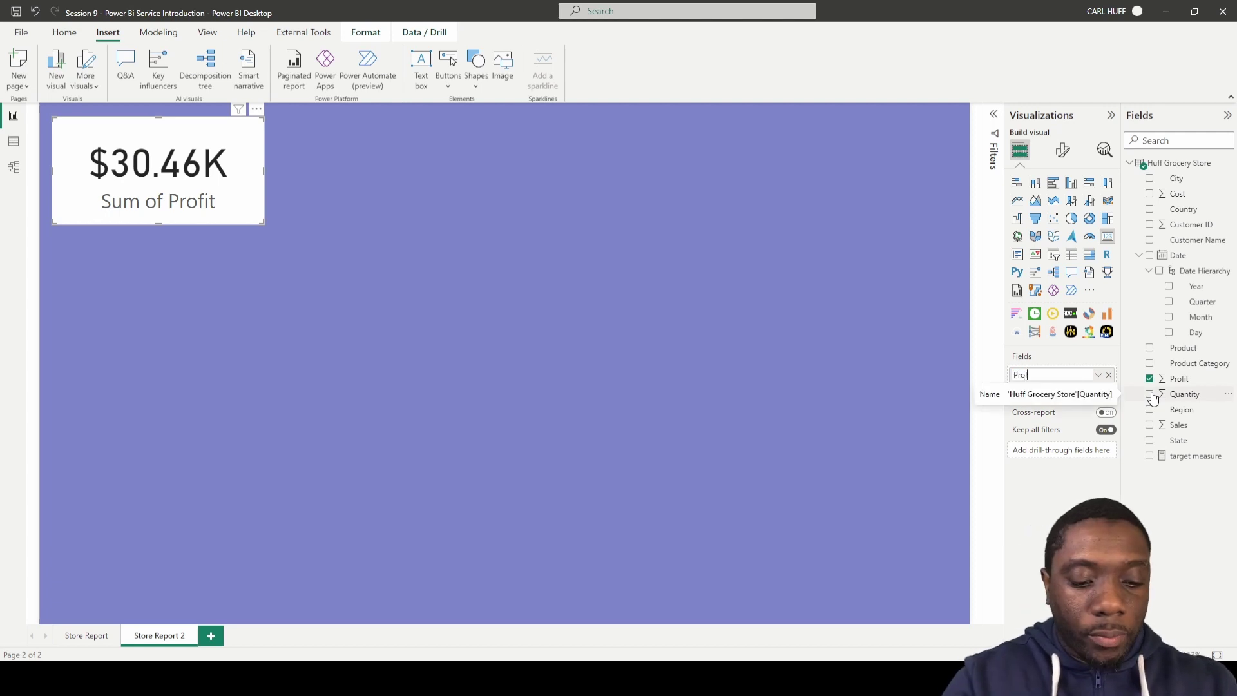
key(Return)
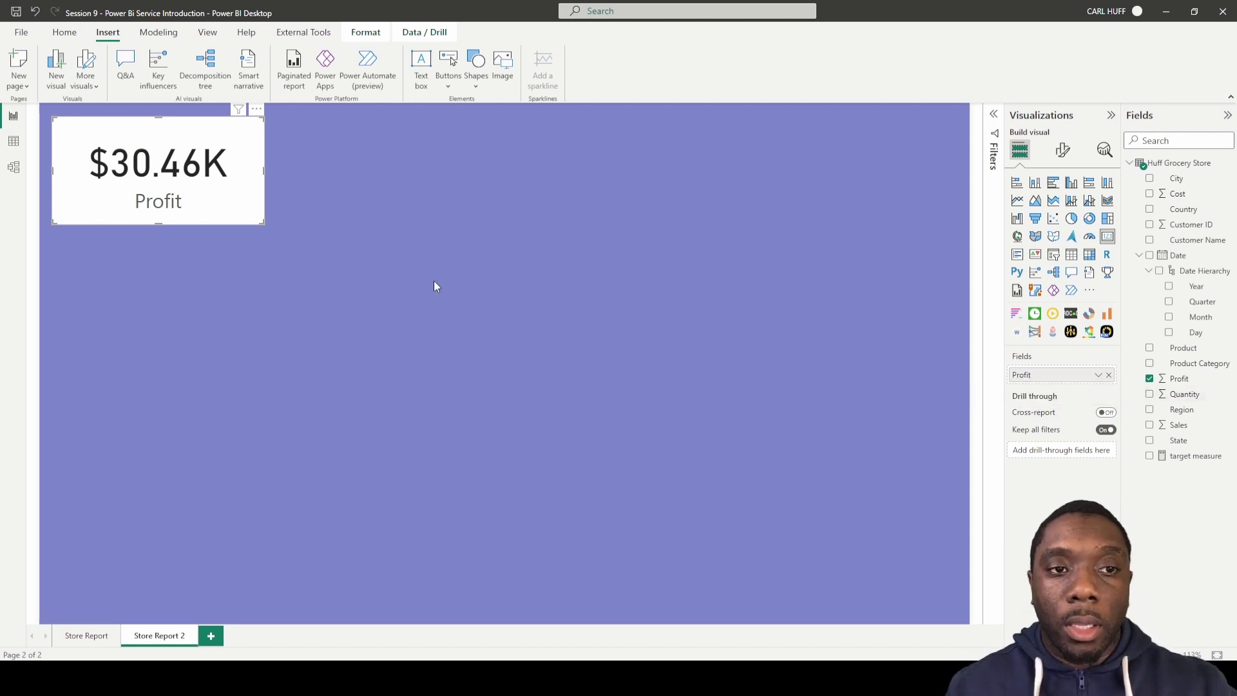
drag(264, 224, 249, 216)
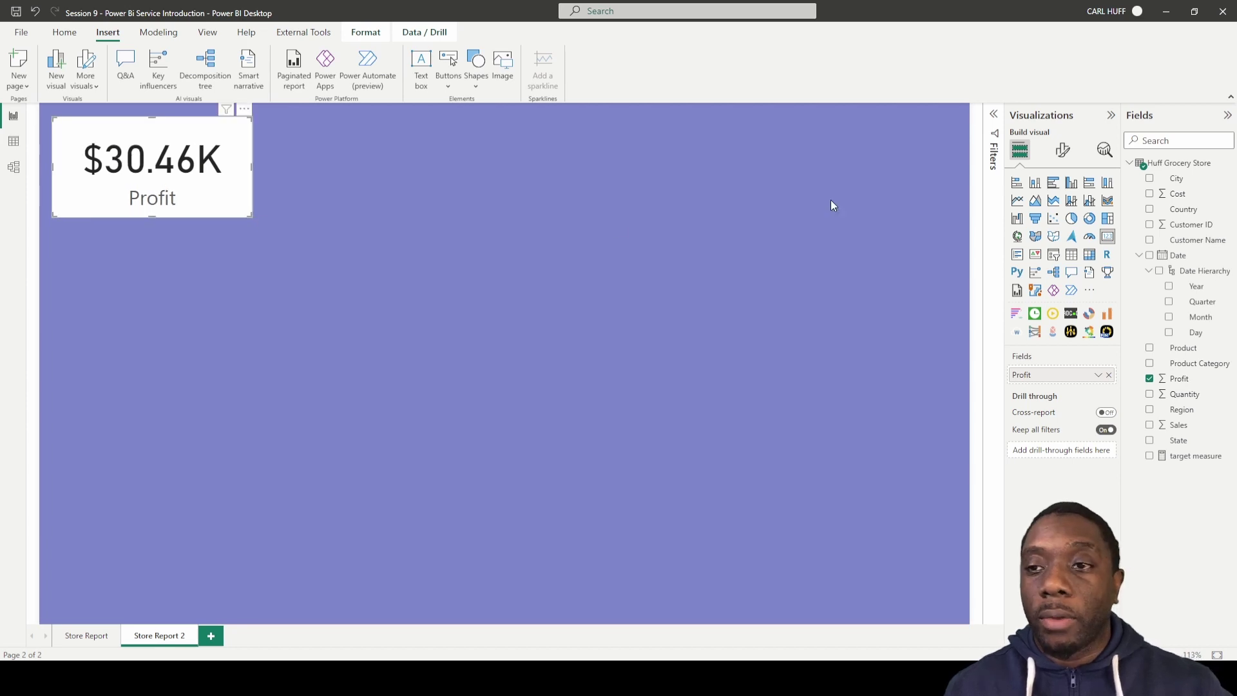
click(1064, 150)
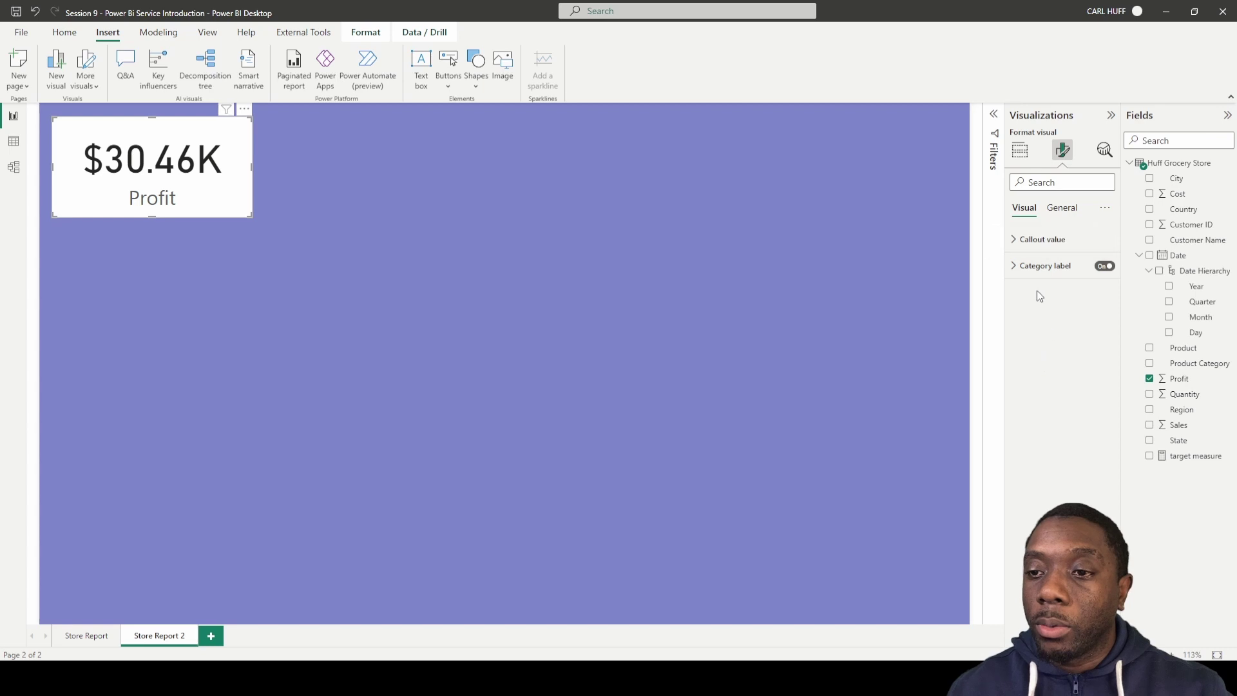
Step: Make the Profit card's category label black
click(1021, 267)
click(1036, 359)
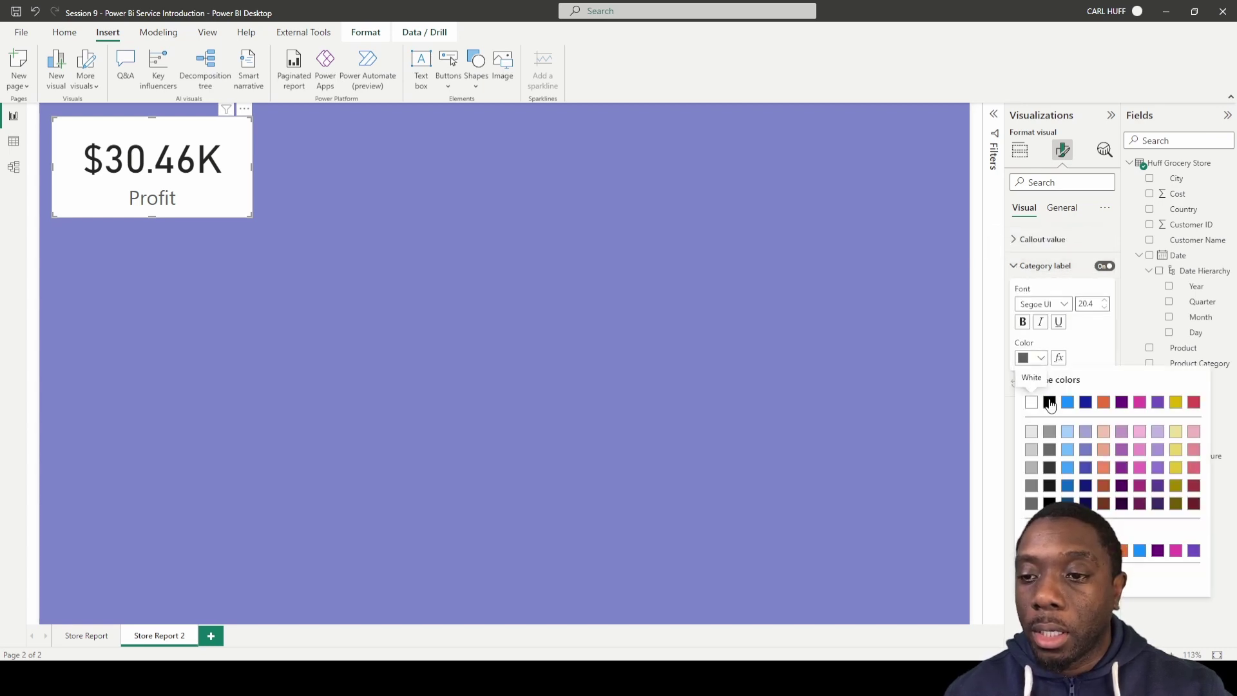
click(1050, 403)
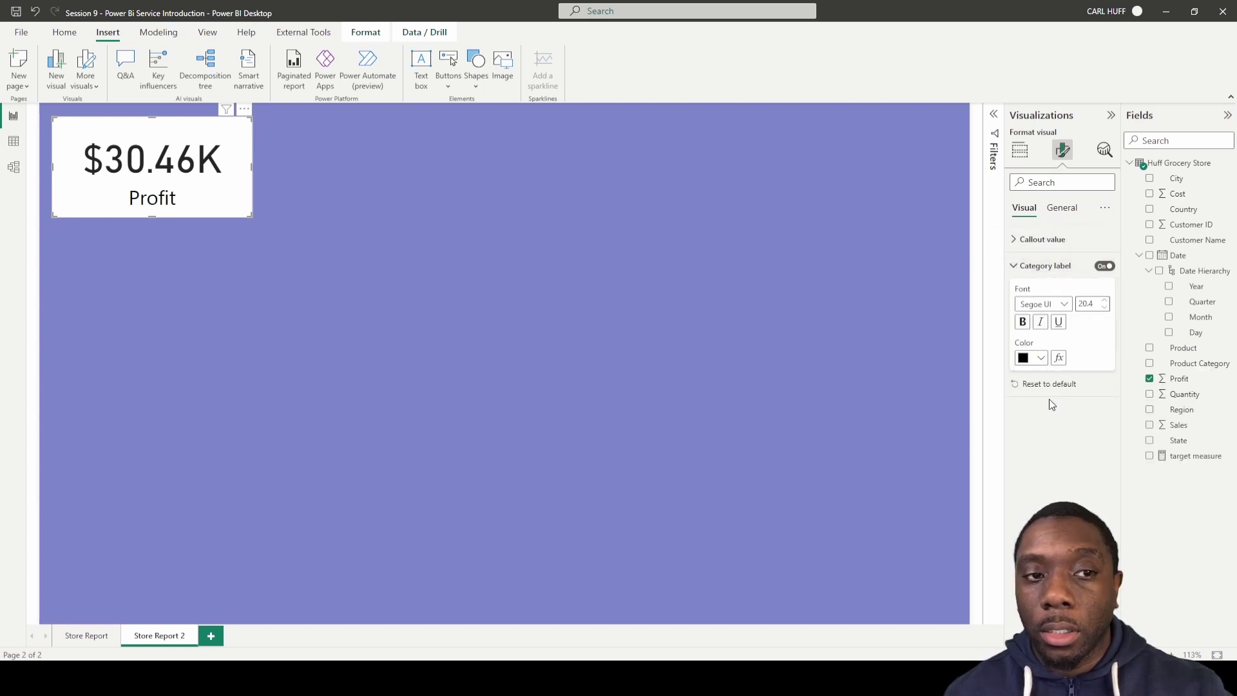
click(1015, 267)
Step: Set the card's callout value to Arial with Thousands display units
click(1014, 239)
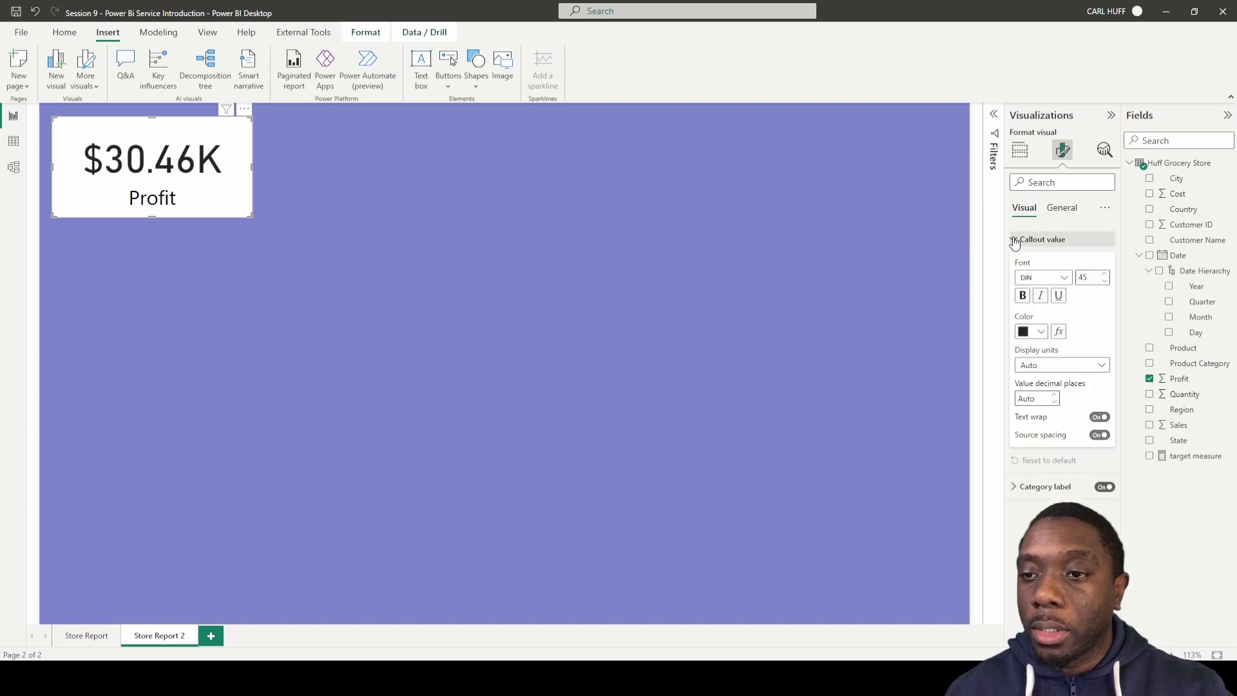
click(1064, 277)
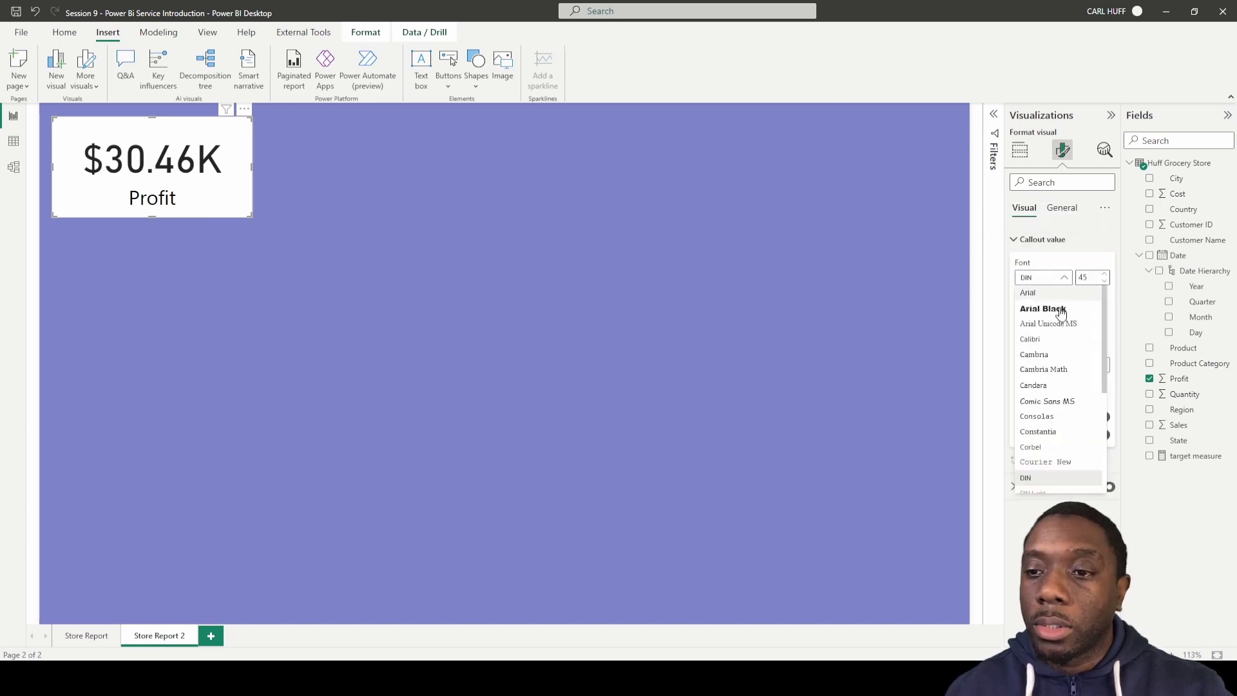
click(1044, 297)
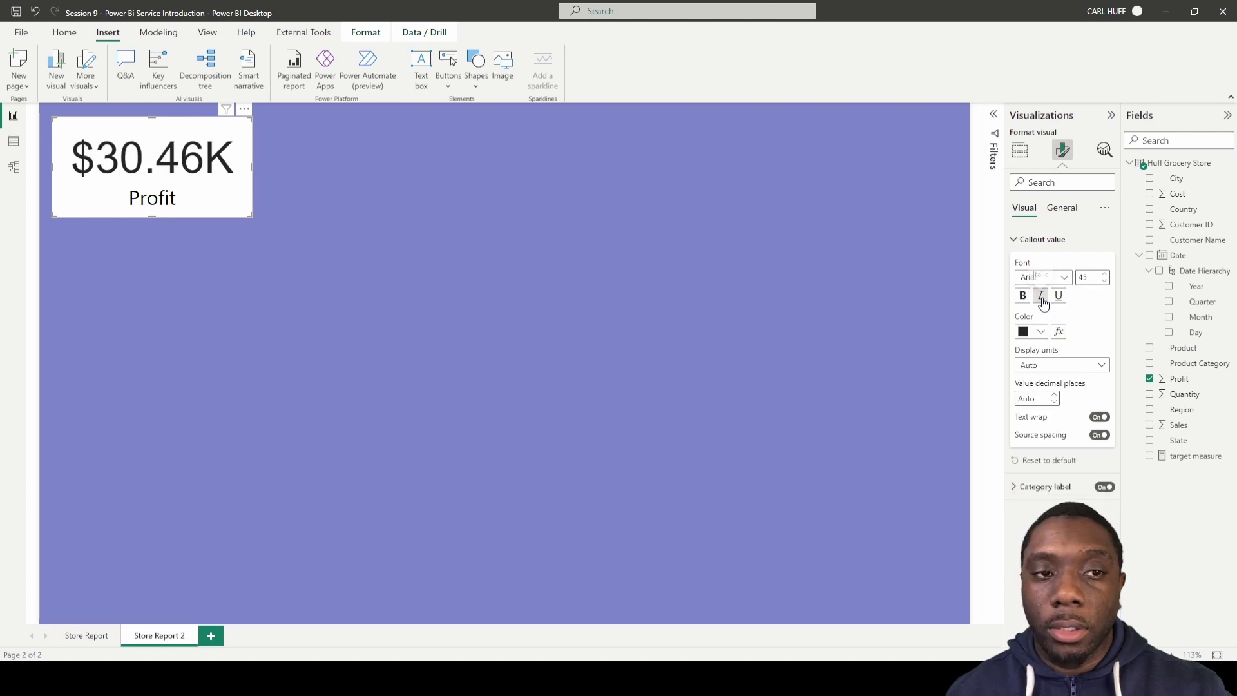
click(1057, 366)
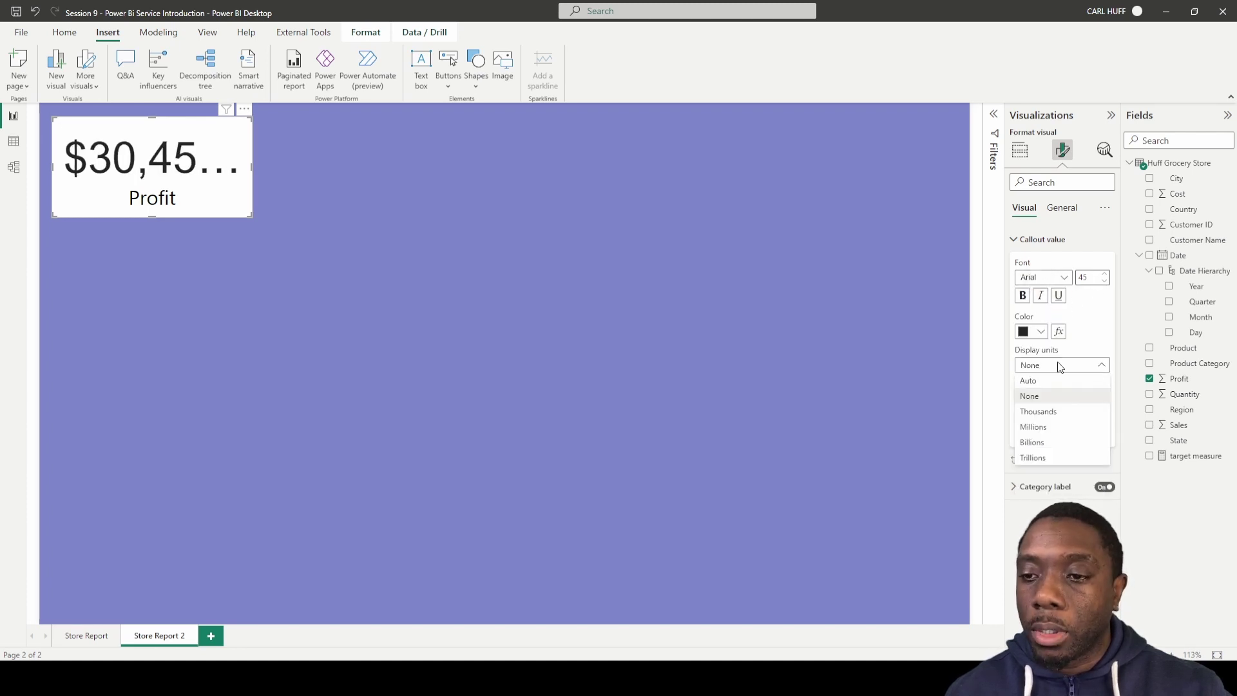
click(1043, 412)
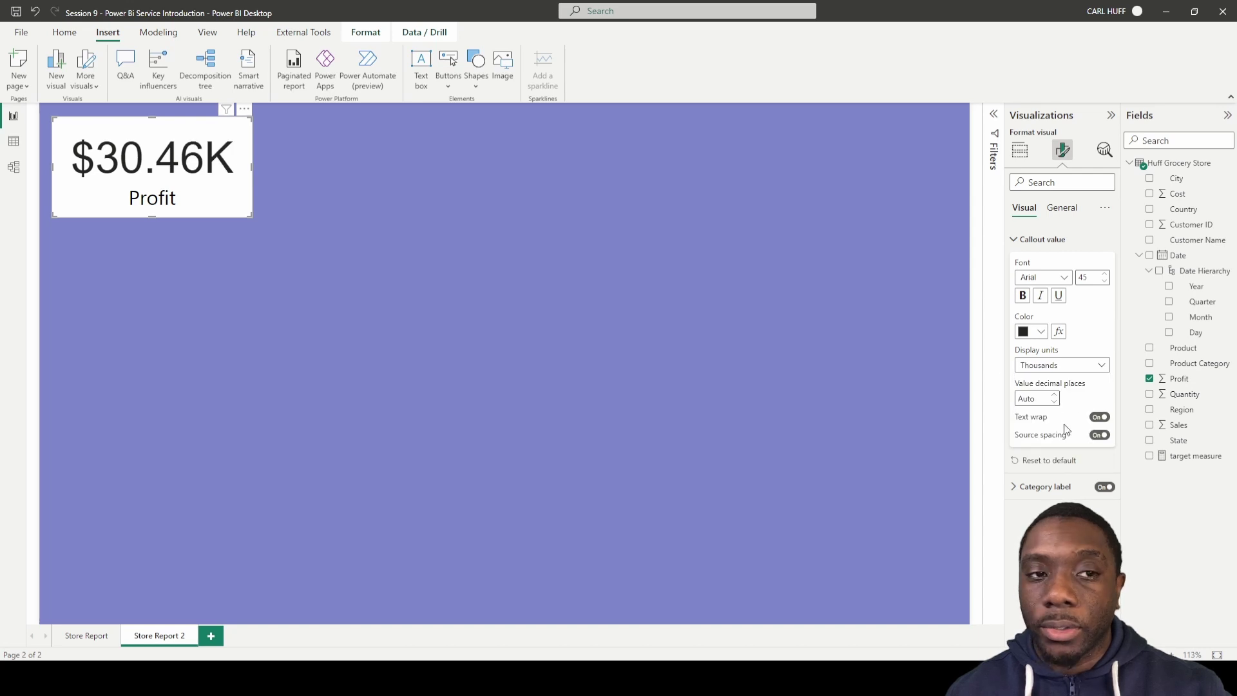
Step: Give the card background 50% transparency and a drop shadow
click(1060, 209)
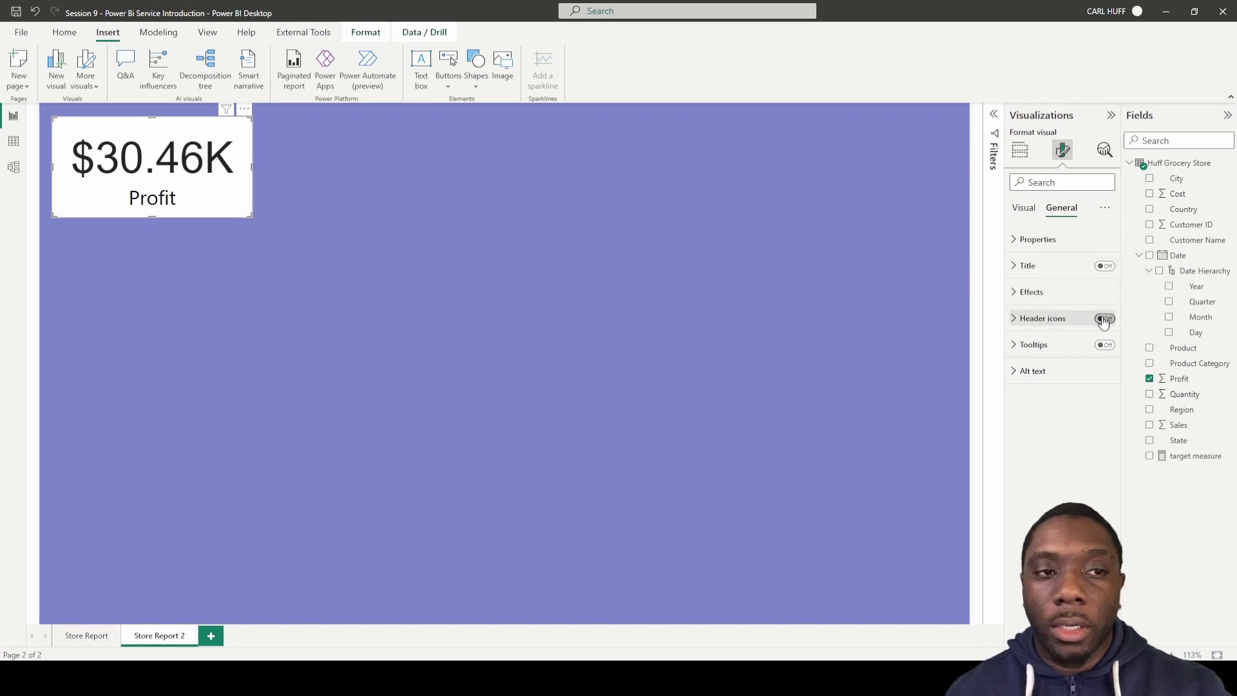
click(1014, 293)
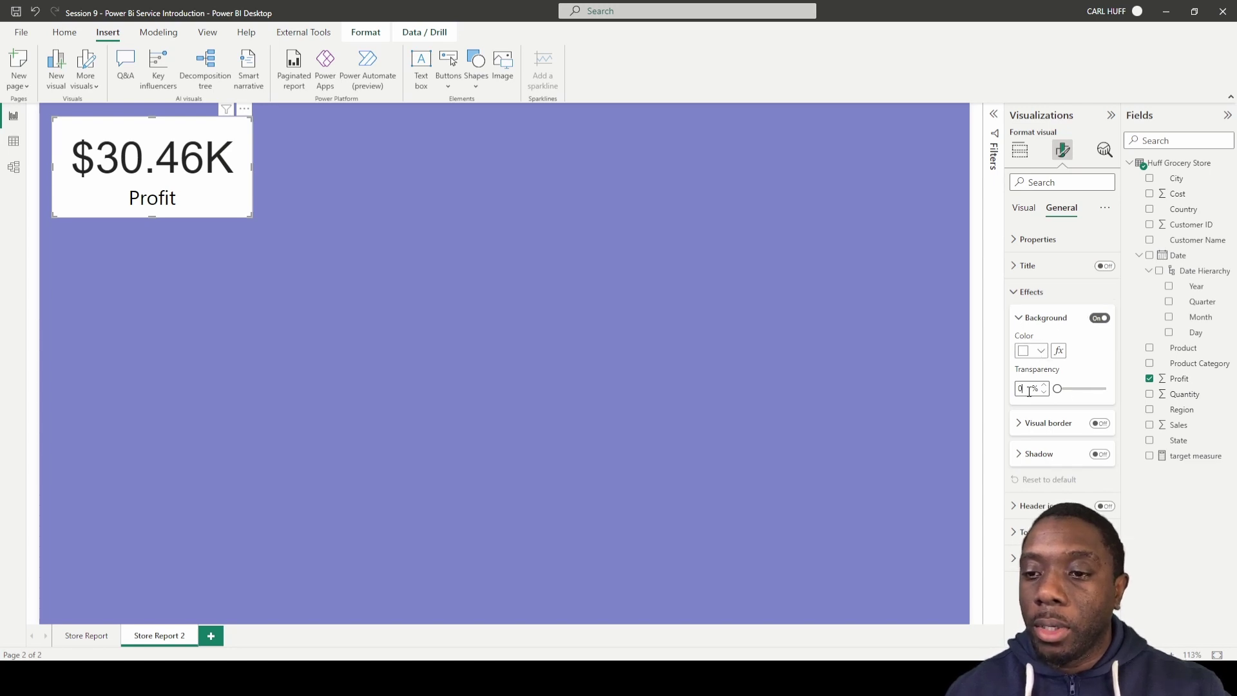
text(50)
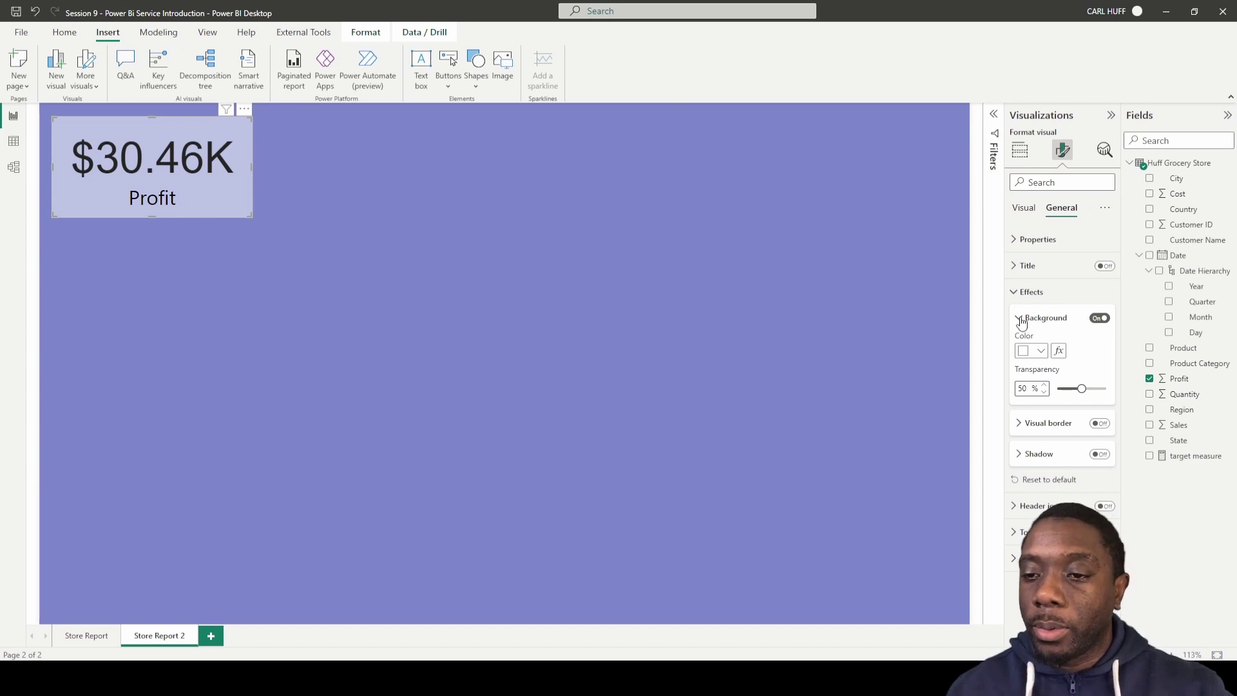
click(1100, 455)
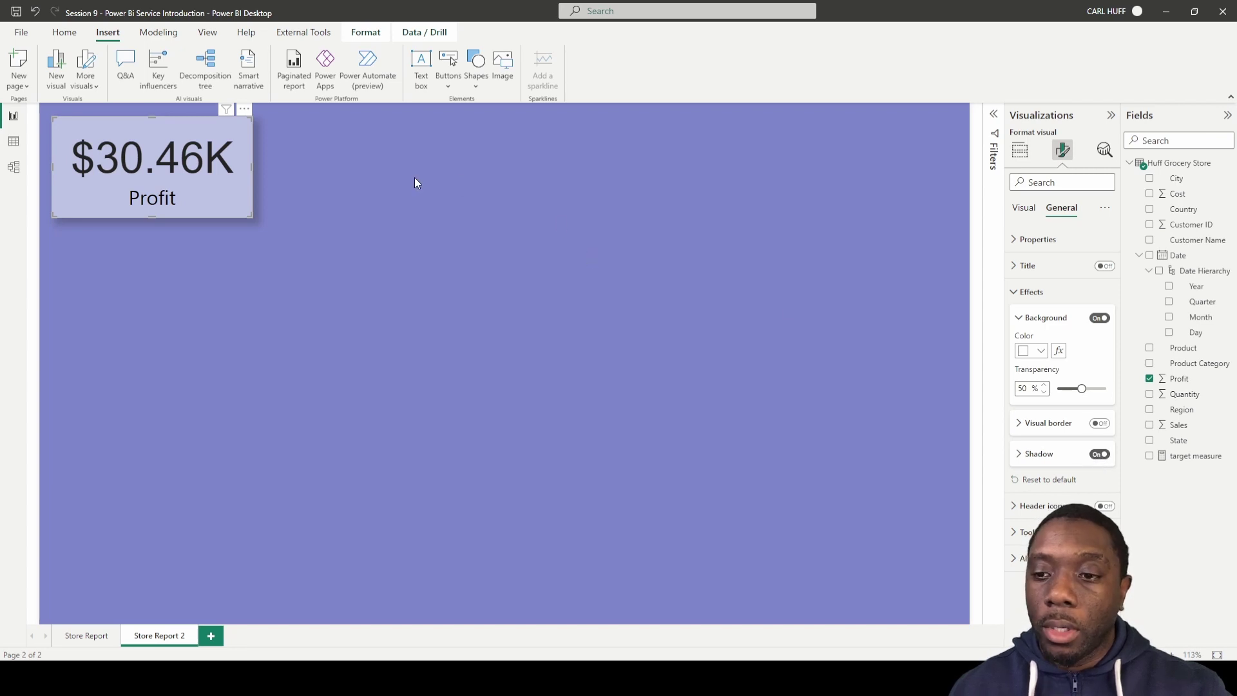
Step: Duplicate the Profit card and place the copy to its right
click(322, 155)
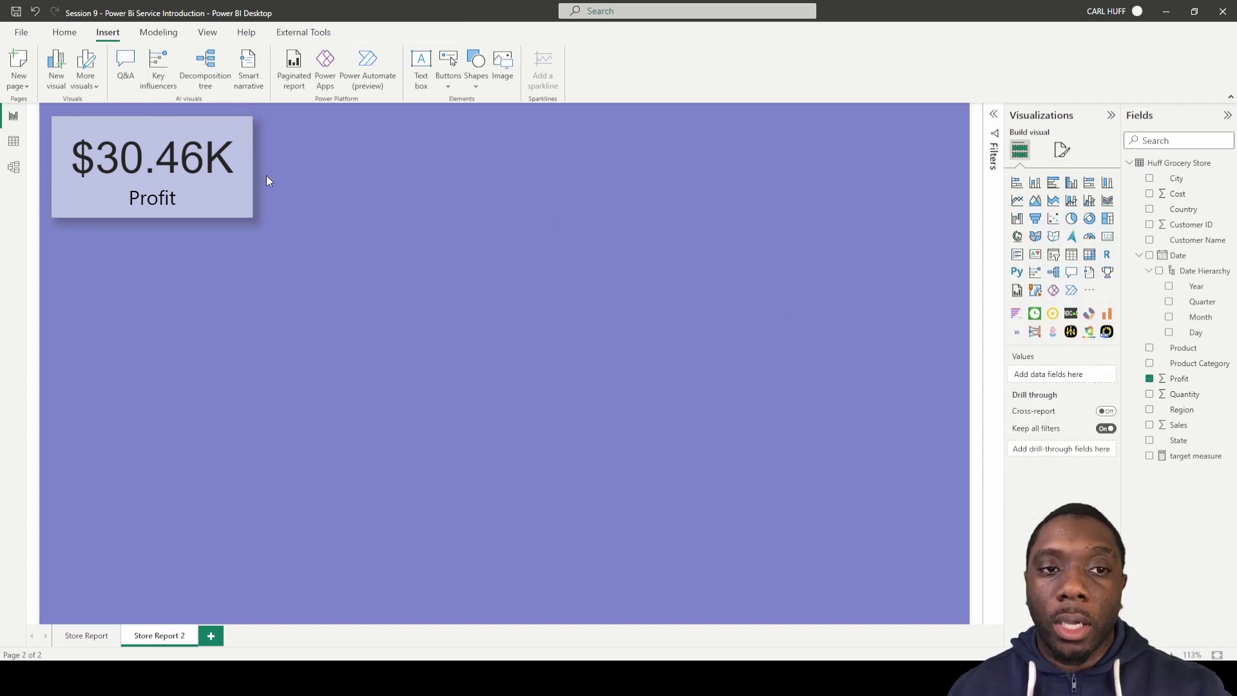
click(167, 157)
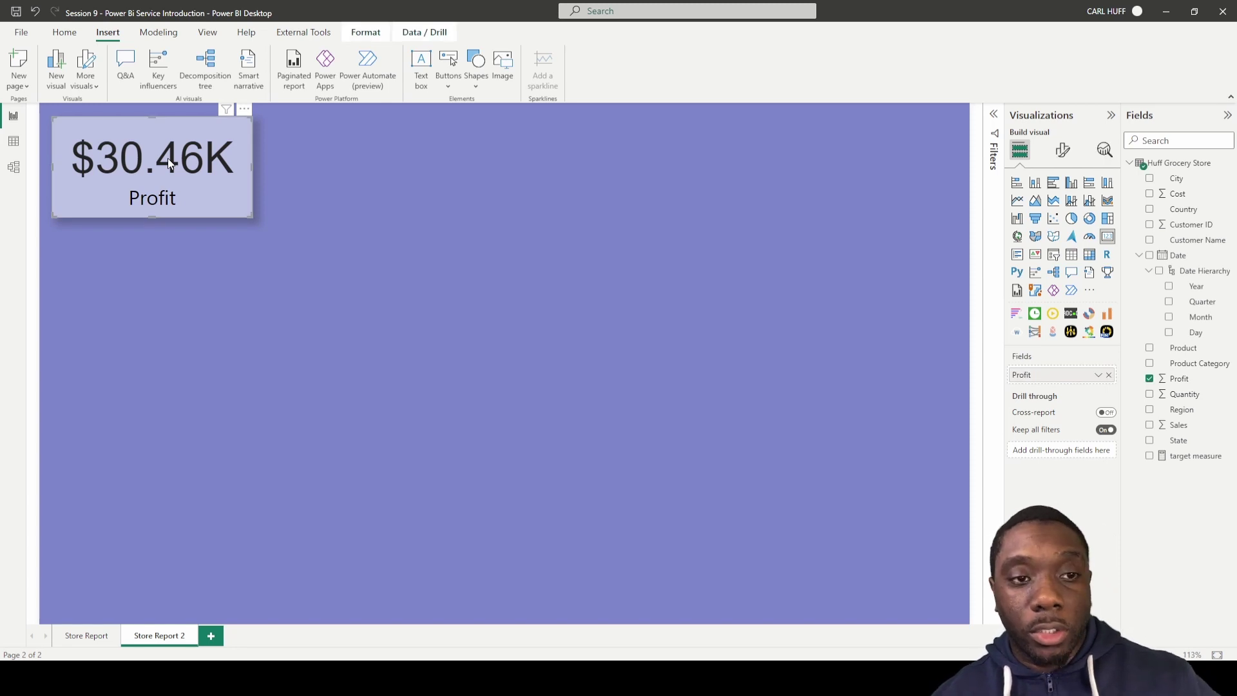
key(ctrl+c)
key(ctrl+v)
drag(211, 191, 396, 176)
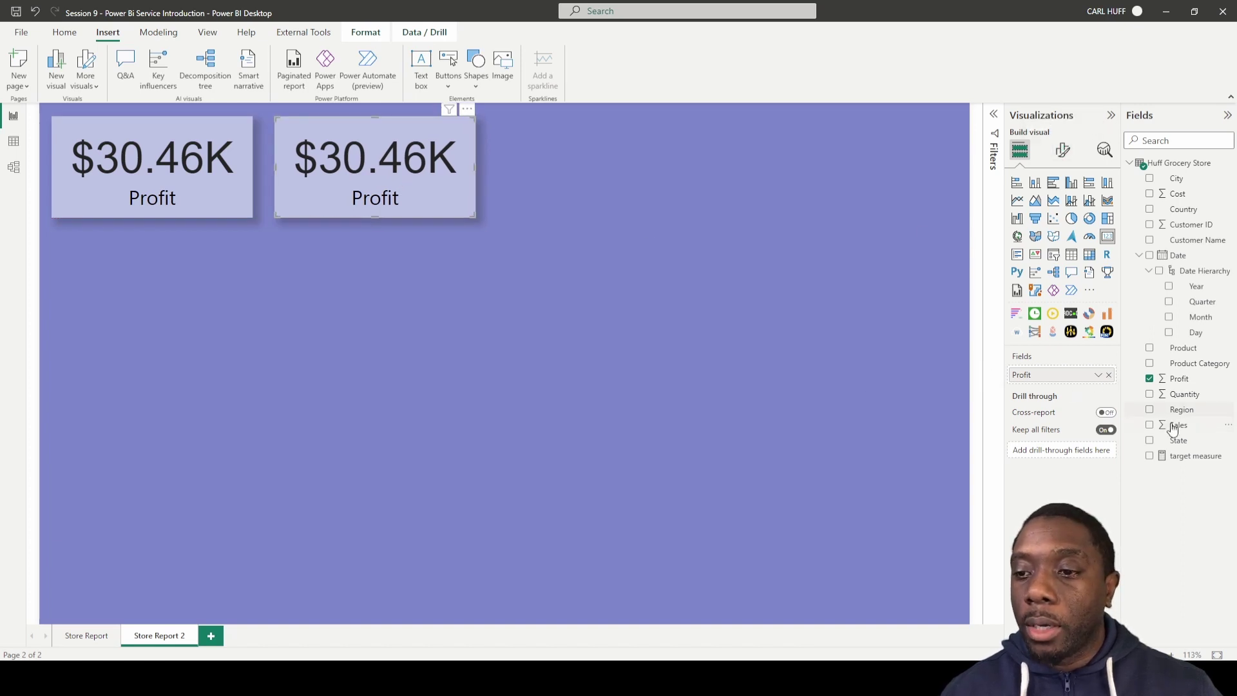
Step: Switch the copy to Sales, relabel it 'Sales', then paste another card copy
drag(1183, 431, 1073, 384)
click(1098, 375)
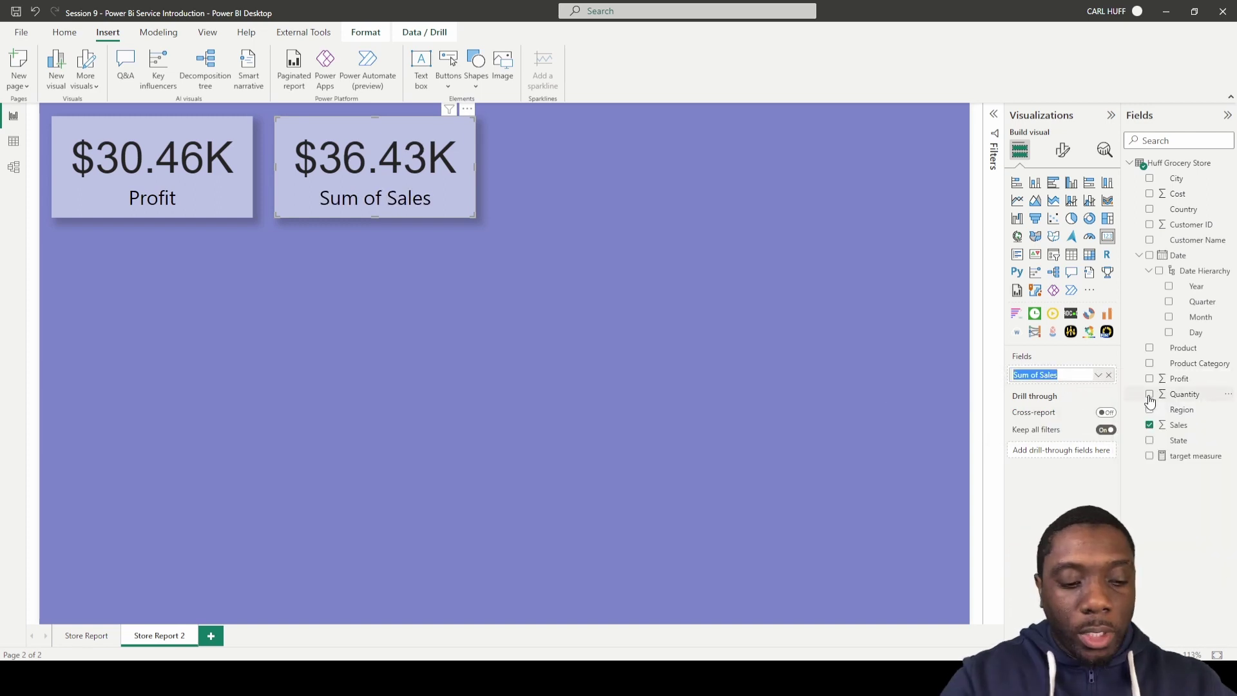
text(Sa)
key(Return)
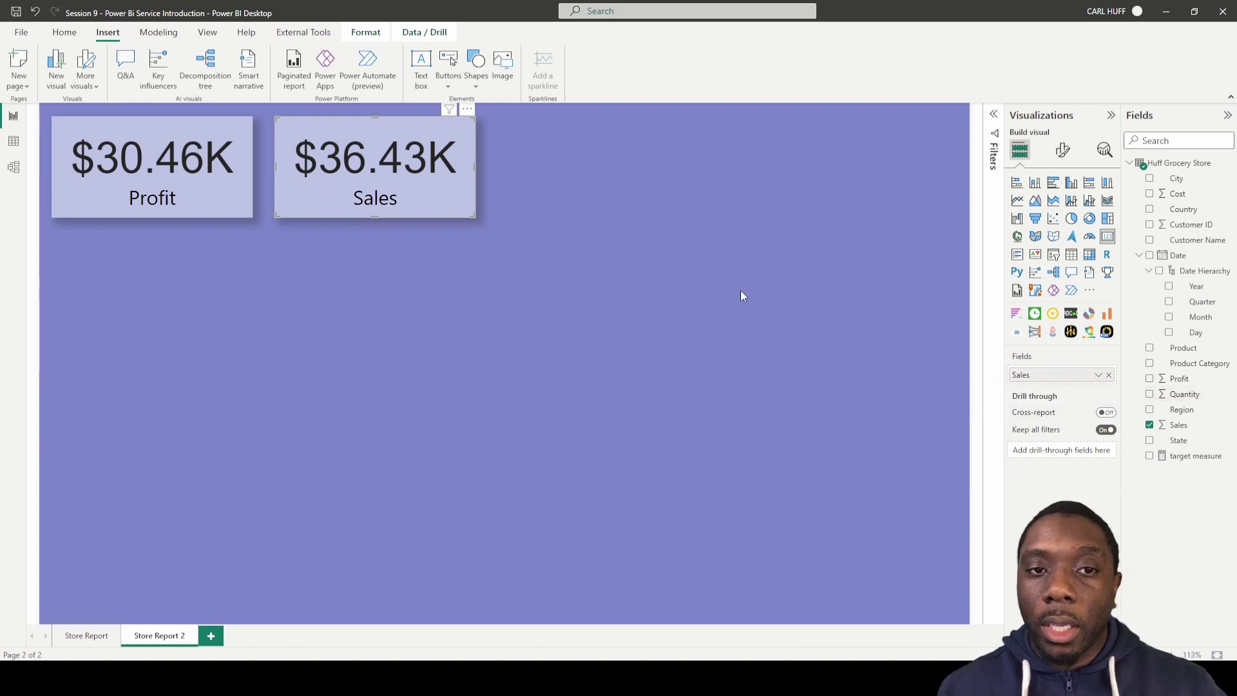
click(540, 213)
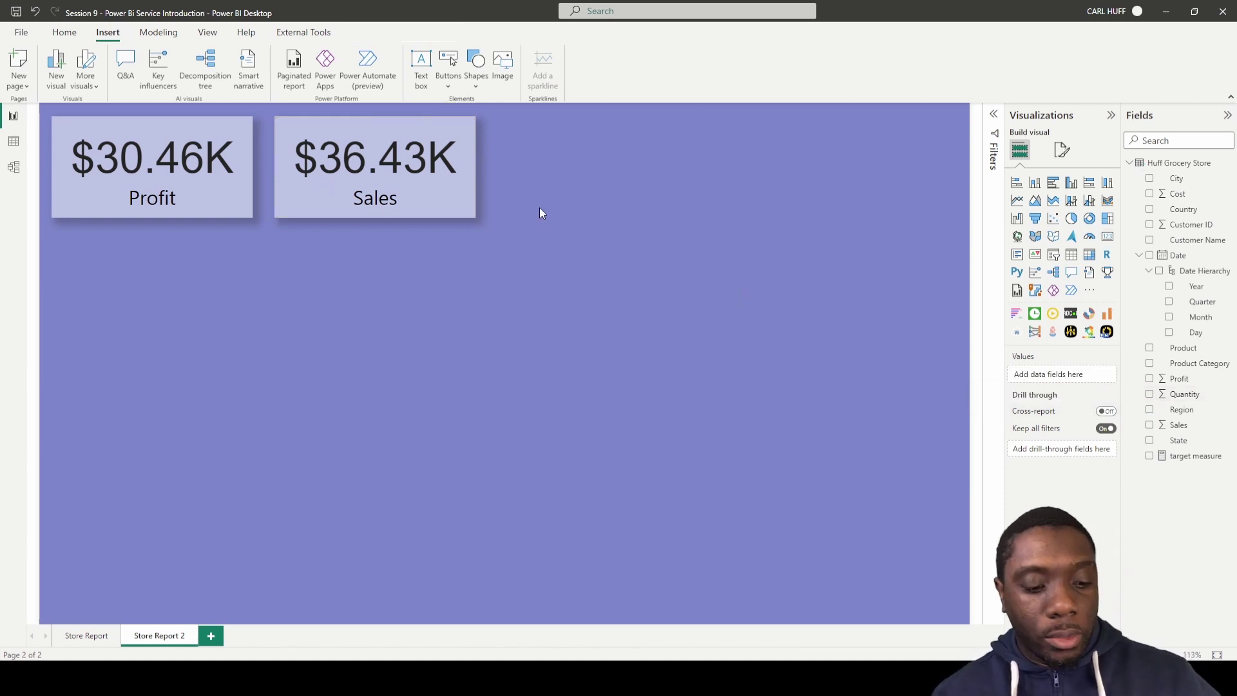
key(ctrl+v)
Step: Move the pasted card right of Sales, switch it to Cost and label it 'Cost' ($5.98K)
drag(169, 169, 607, 169)
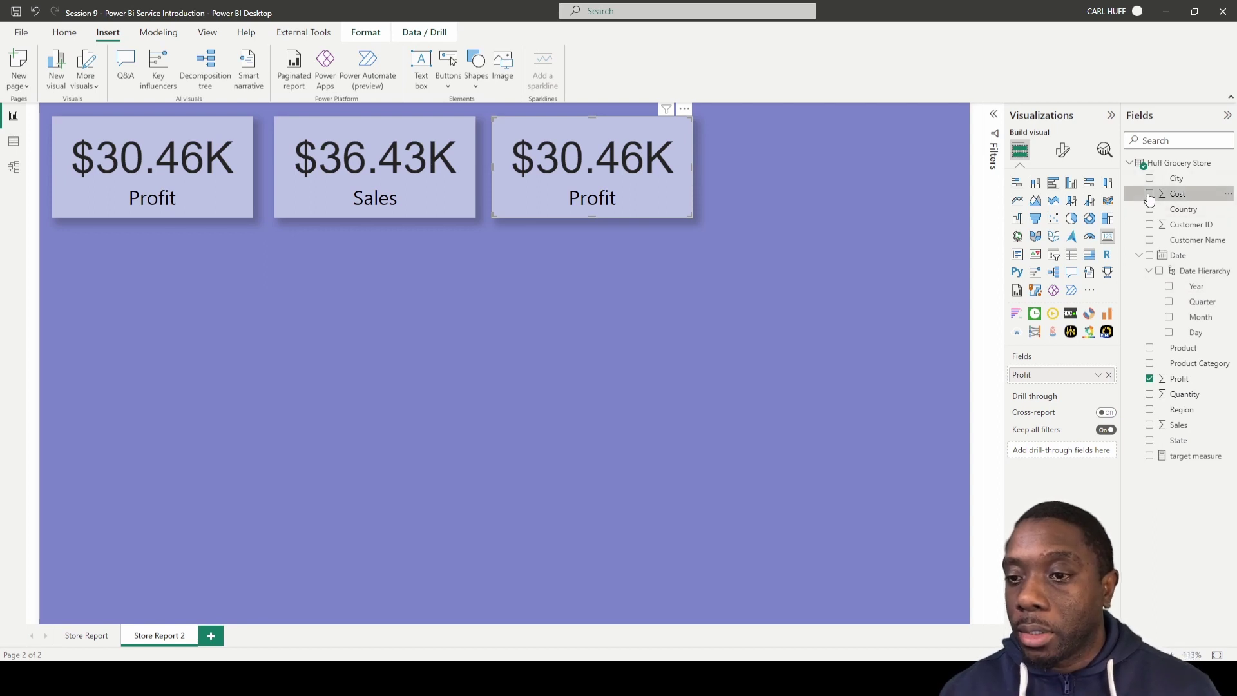
drag(1184, 195, 1074, 377)
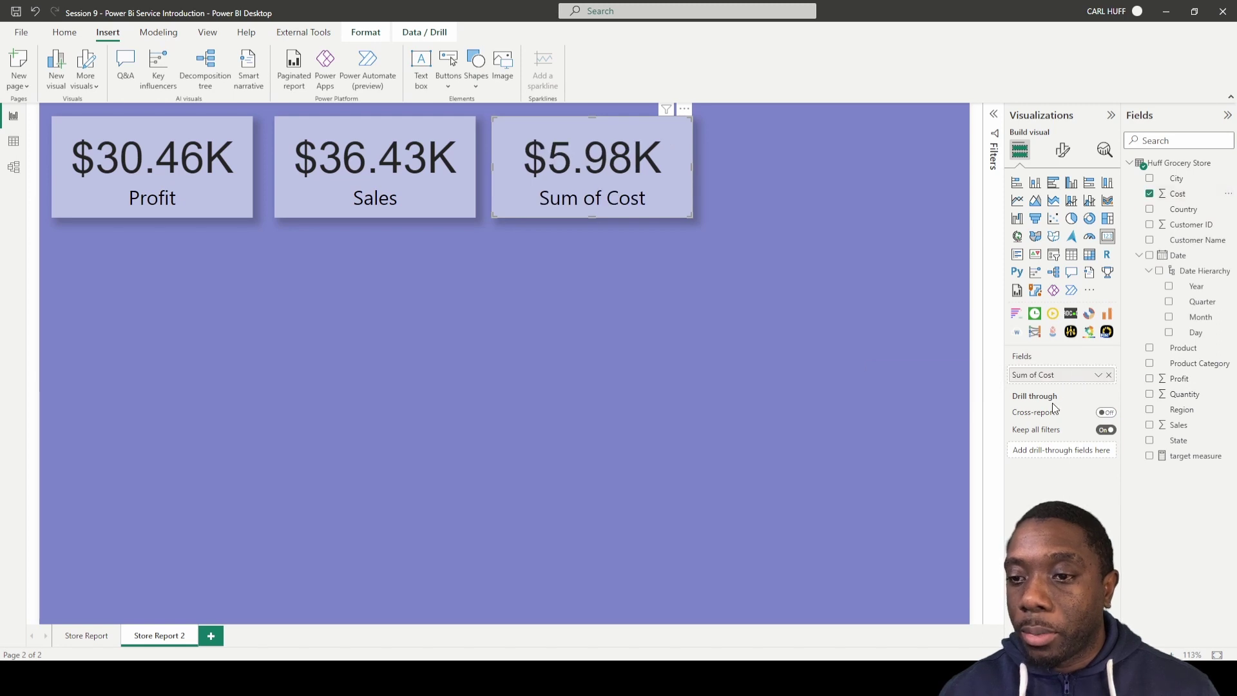
right_click(1046, 381)
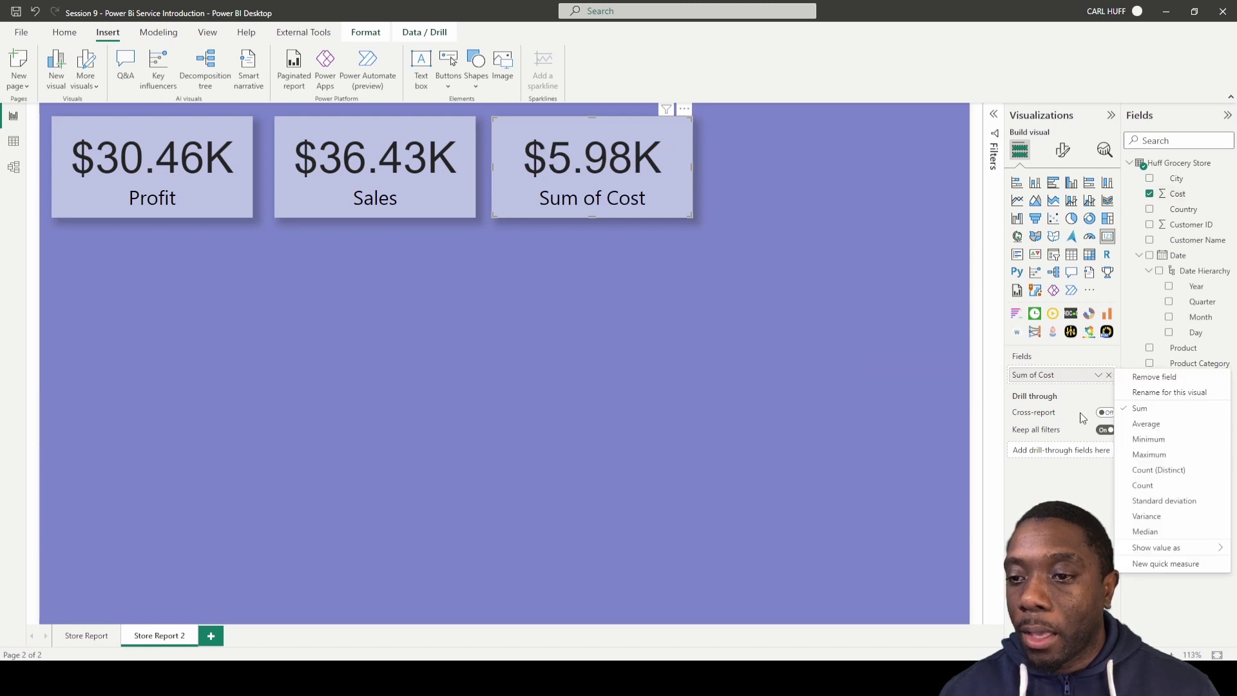
click(1158, 395)
text(Cost)
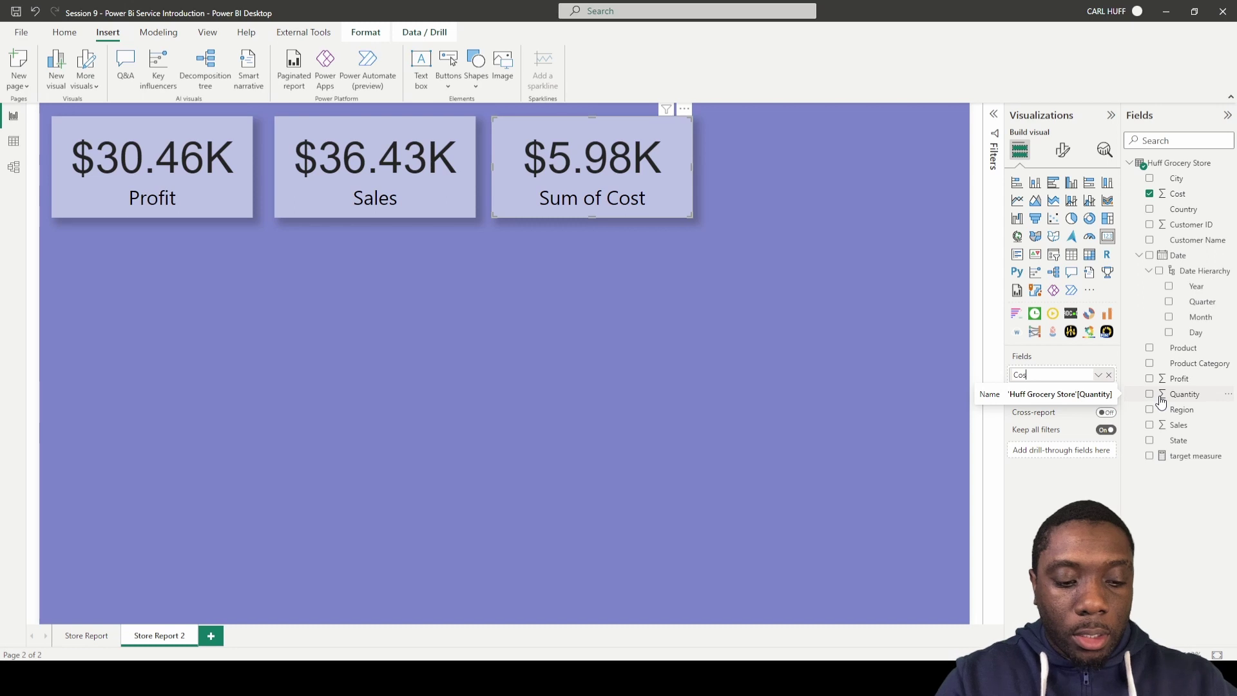
key(Return)
click(705, 315)
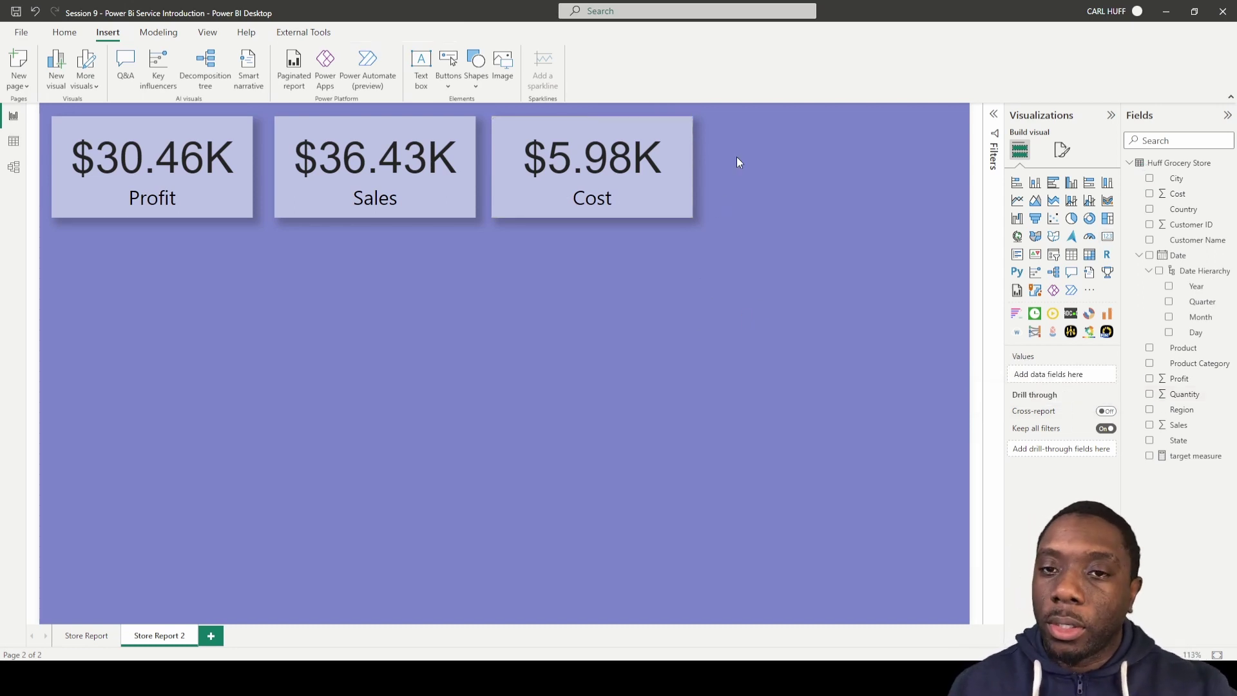
Step: Place a wide, short Year slicer right of the Cost card, spanning 2018 to 2022
click(1053, 254)
drag(128, 311, 778, 158)
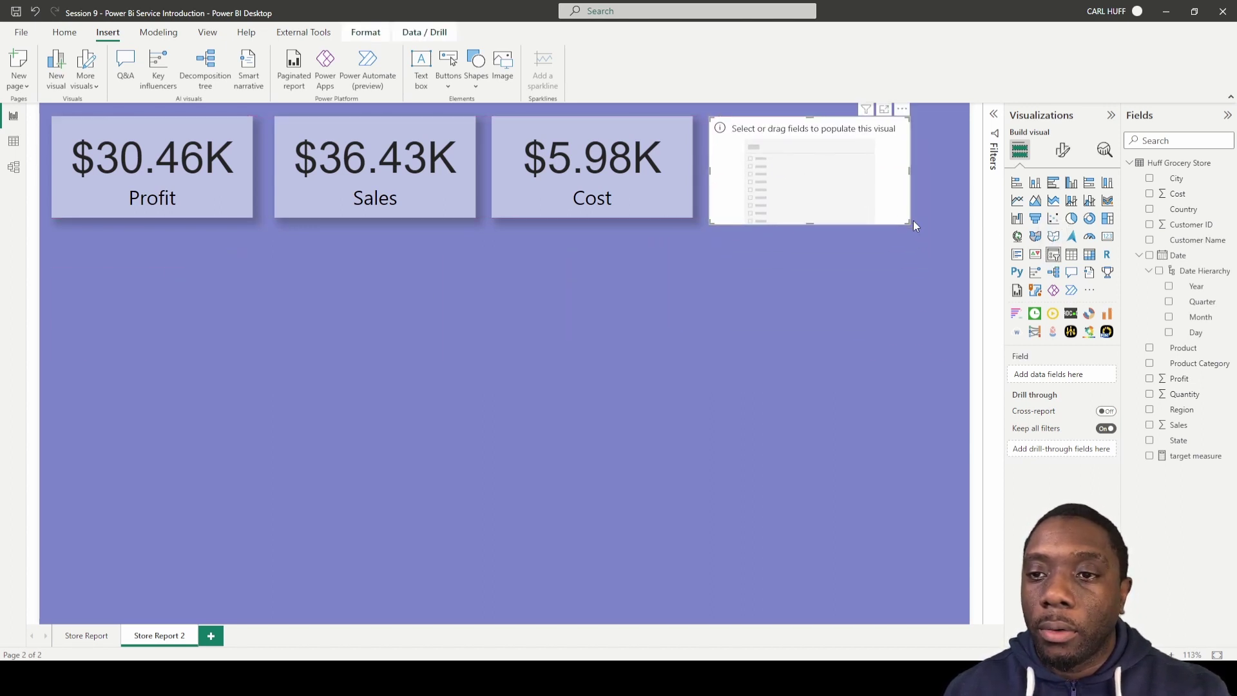
drag(908, 221, 957, 179)
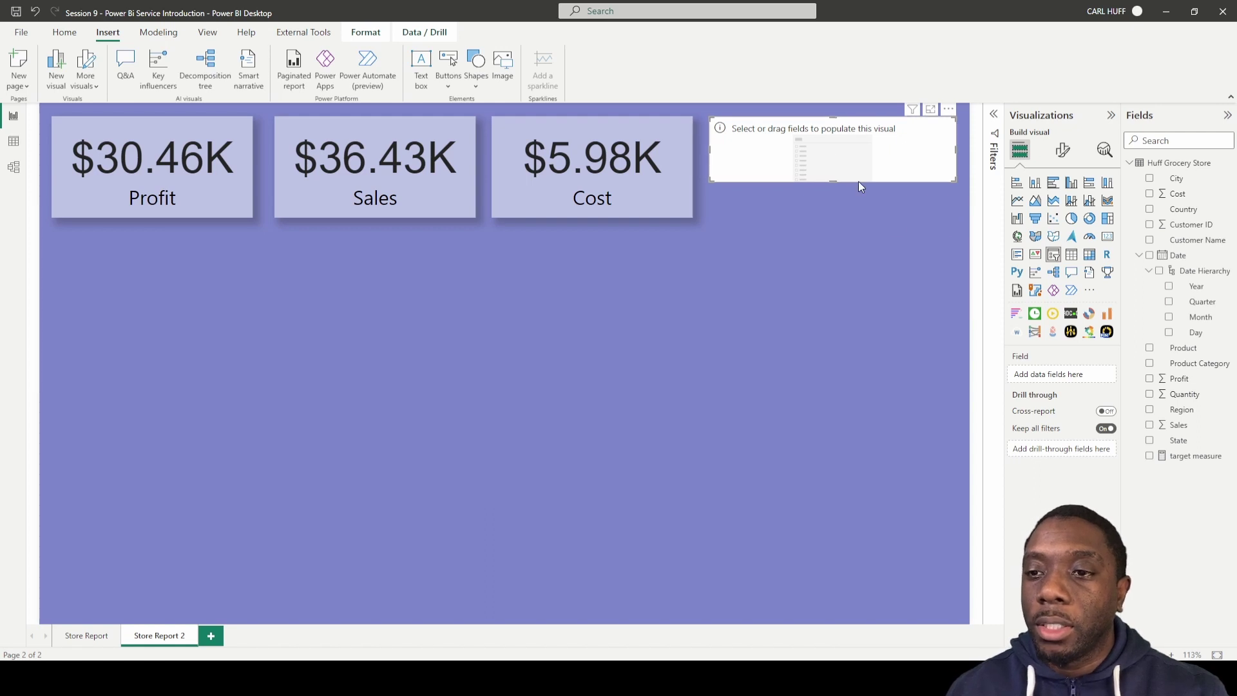
click(1169, 288)
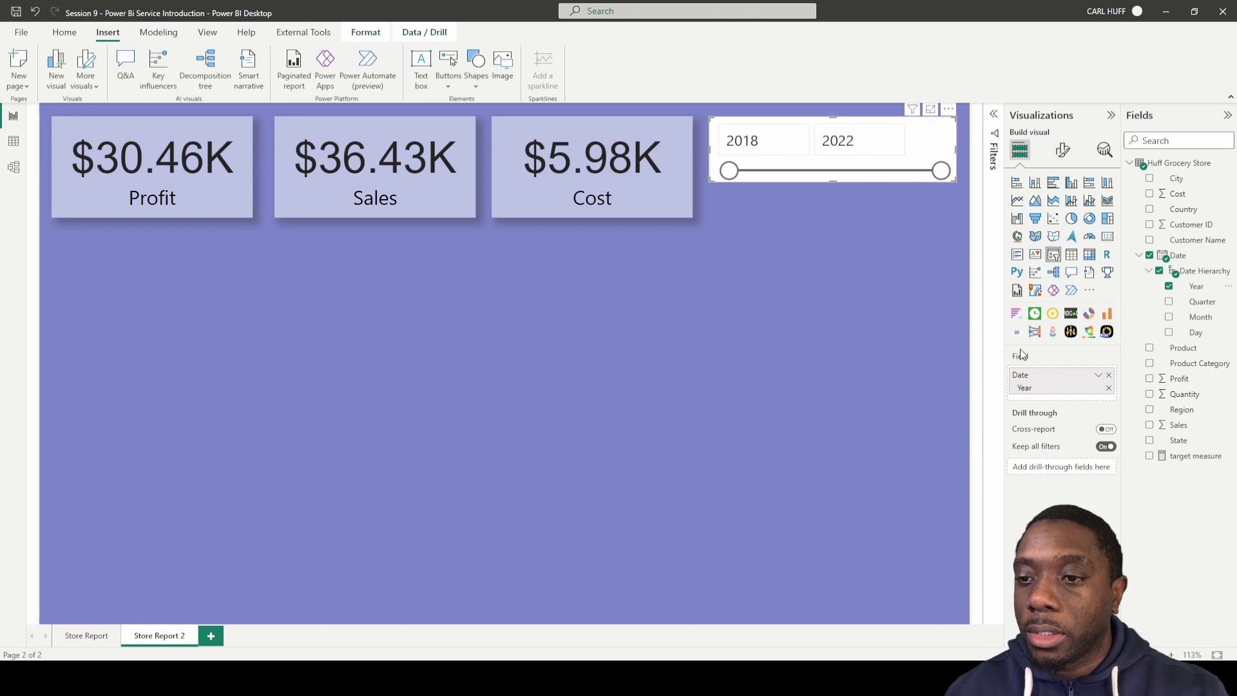
Step: Set the slicer style to Tile and turn off its Year header
click(1062, 152)
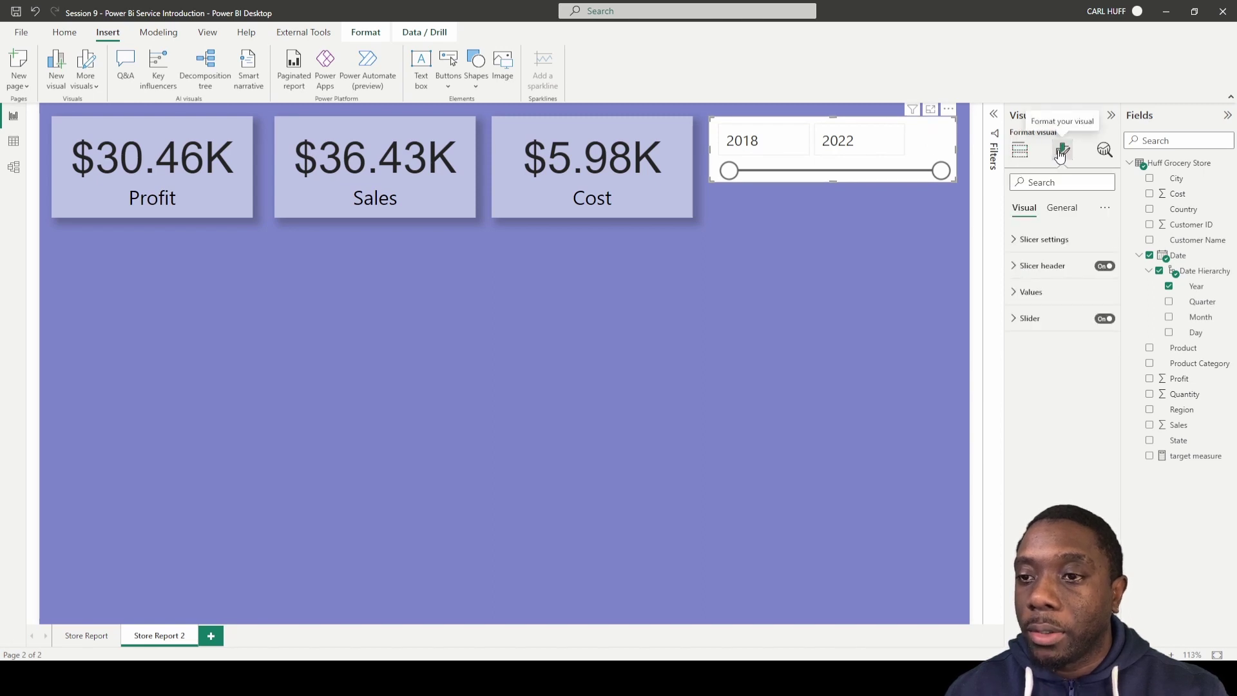
click(1014, 242)
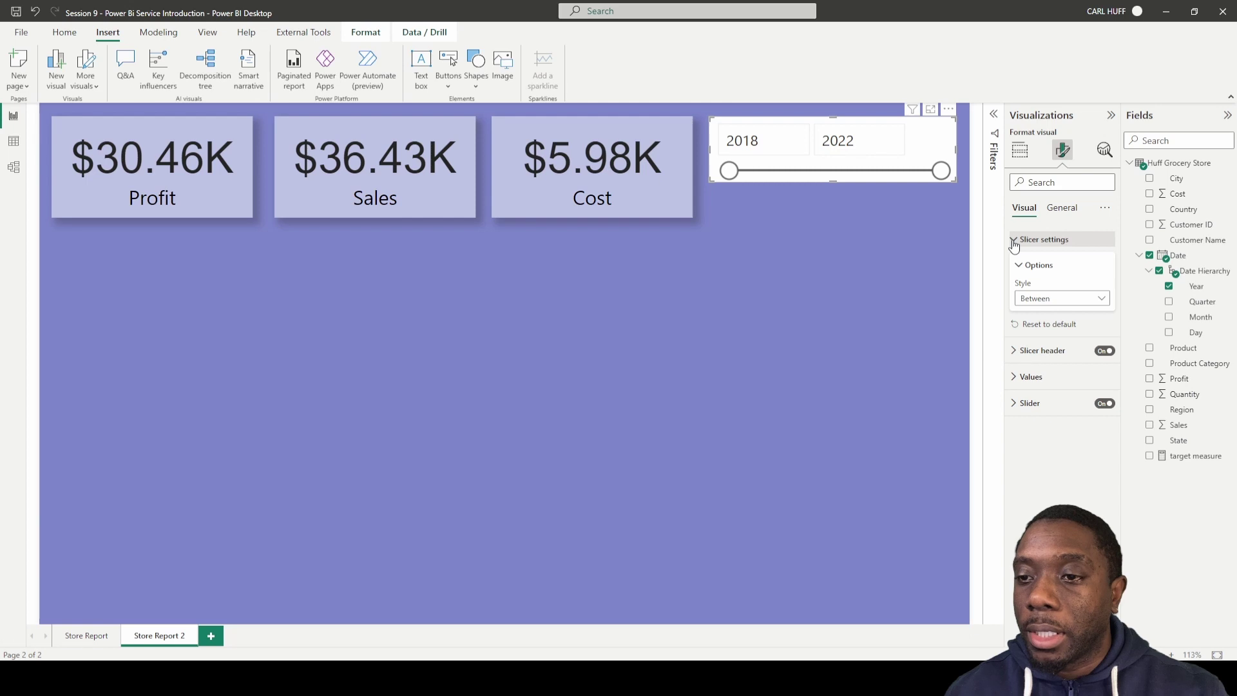
click(1103, 300)
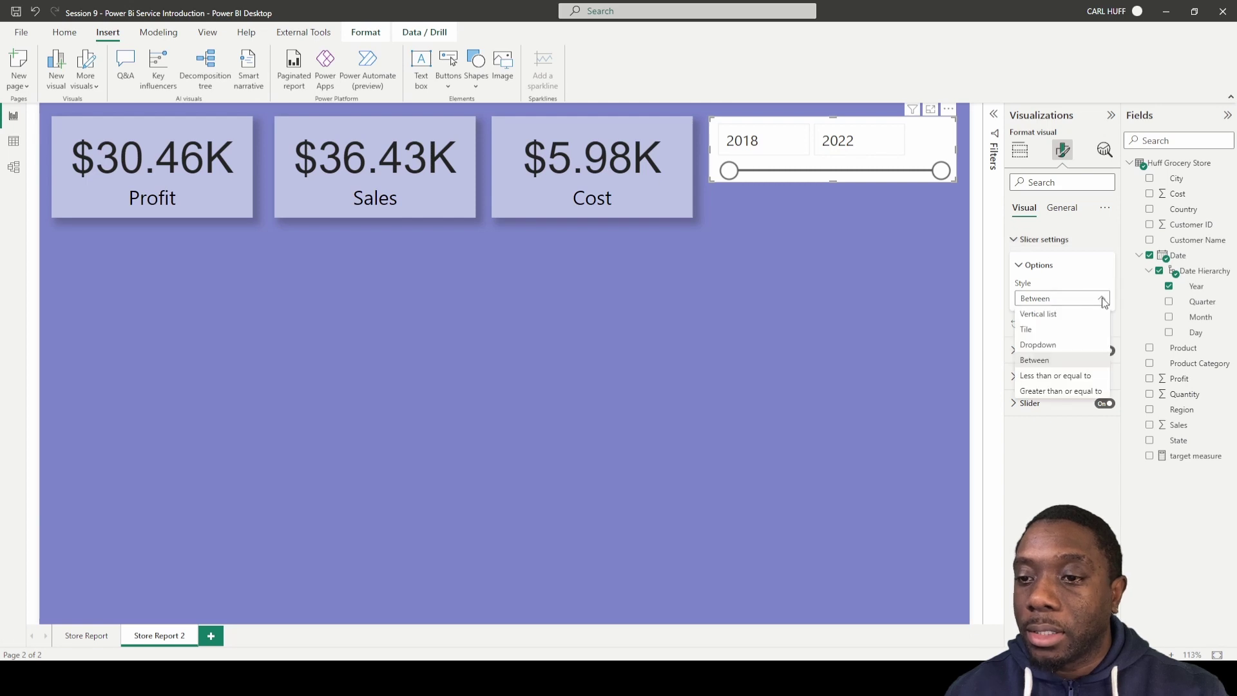
click(1039, 336)
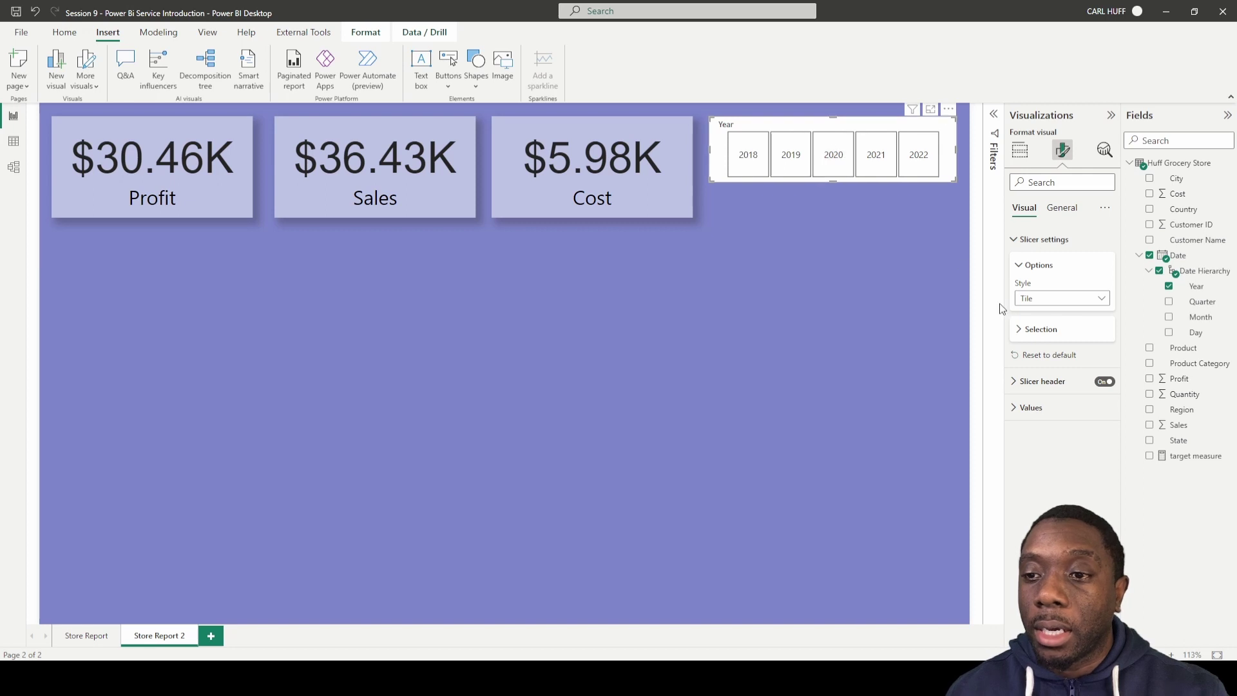
click(1104, 381)
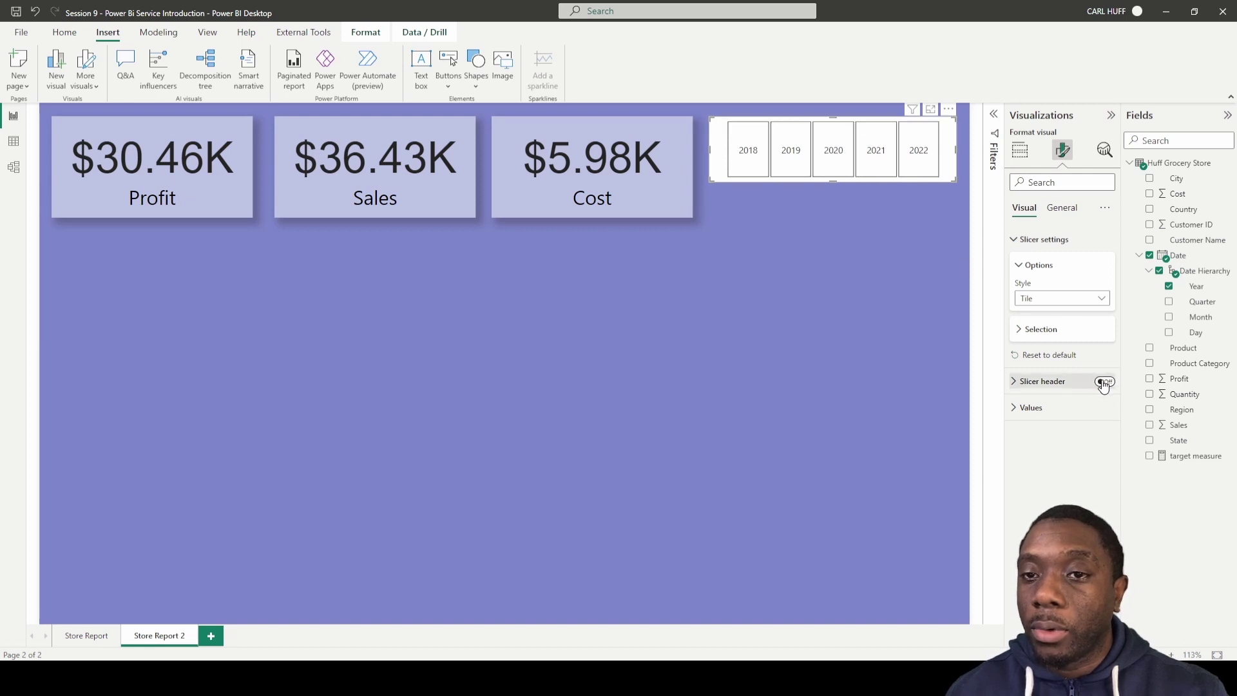
Step: Colour the year tiles light purple using a custom colour
click(1016, 408)
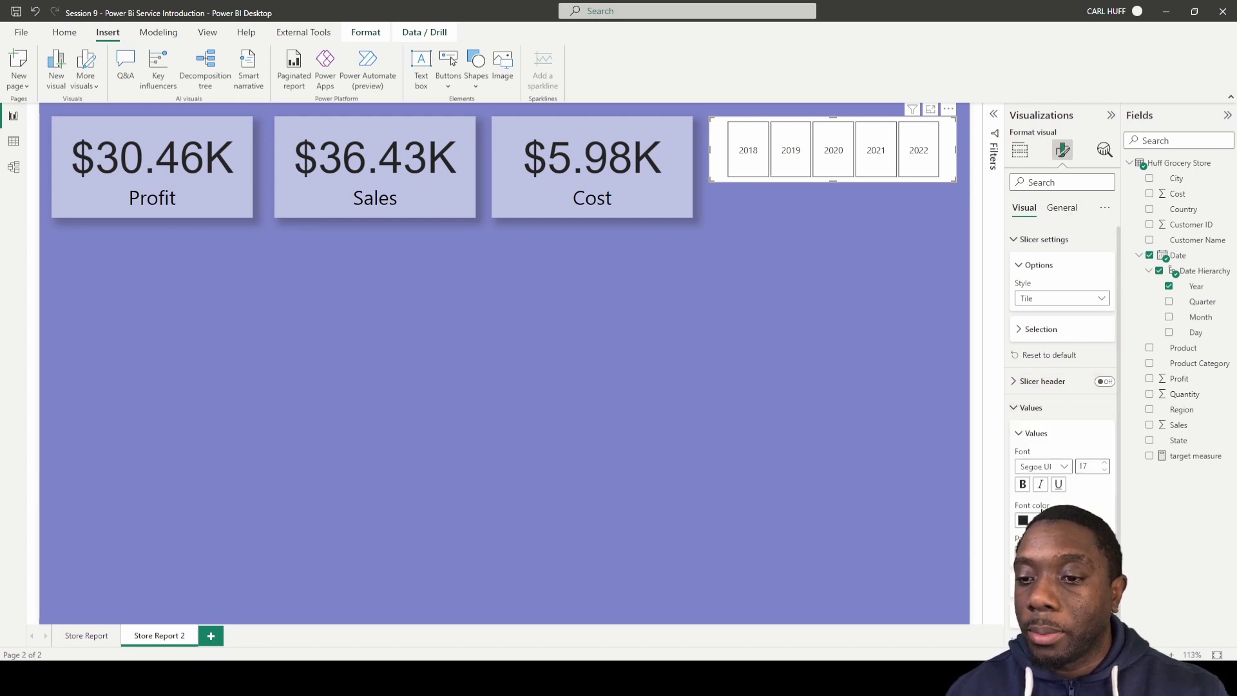
click(1031, 520)
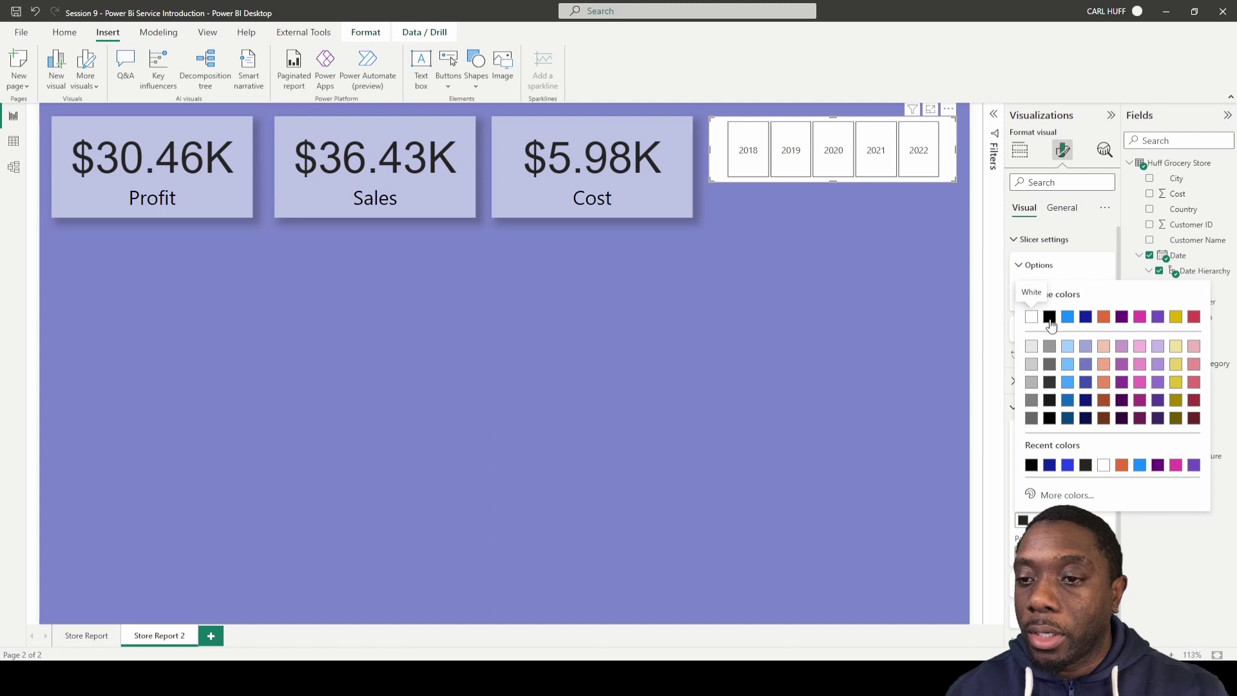
click(1050, 324)
scroll(1062, 386, down, 1)
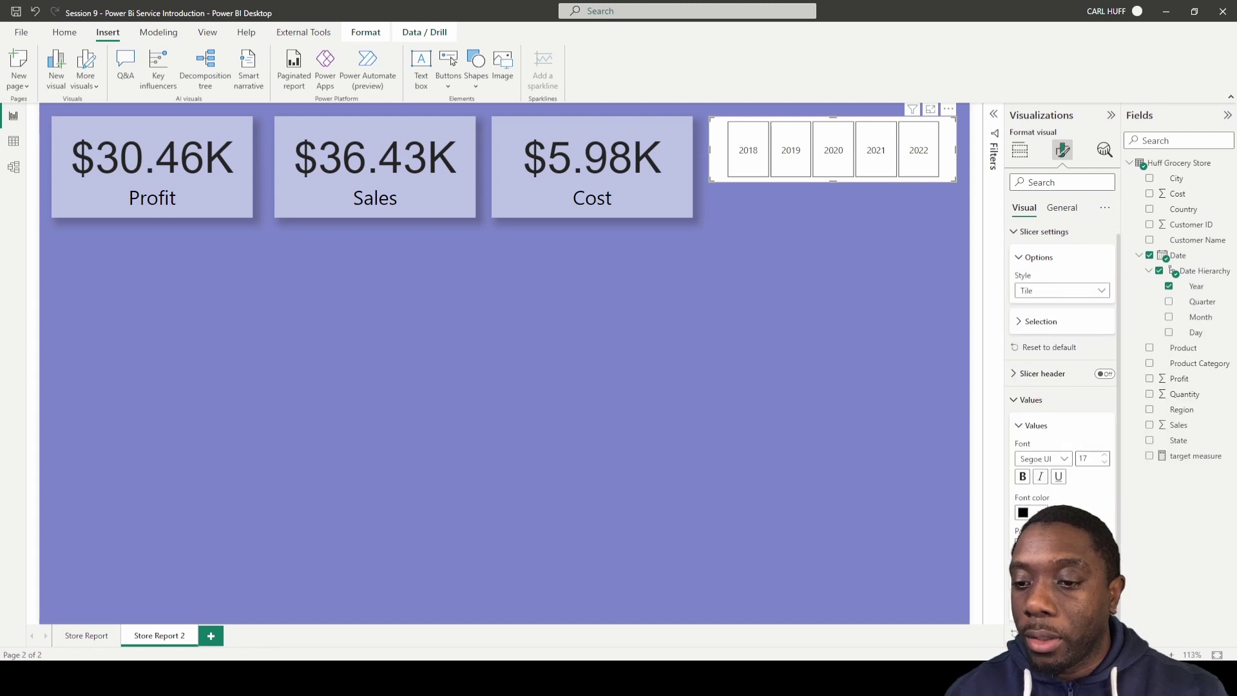
scroll(1061, 386, down, 2)
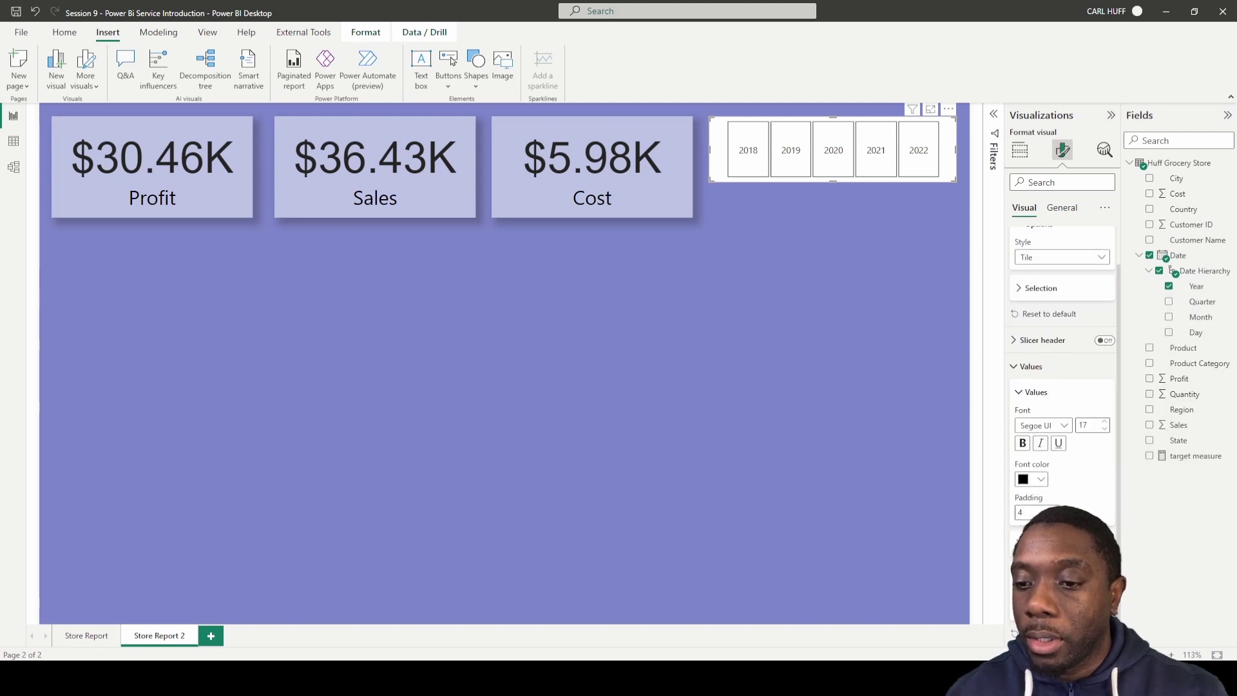
click(1033, 480)
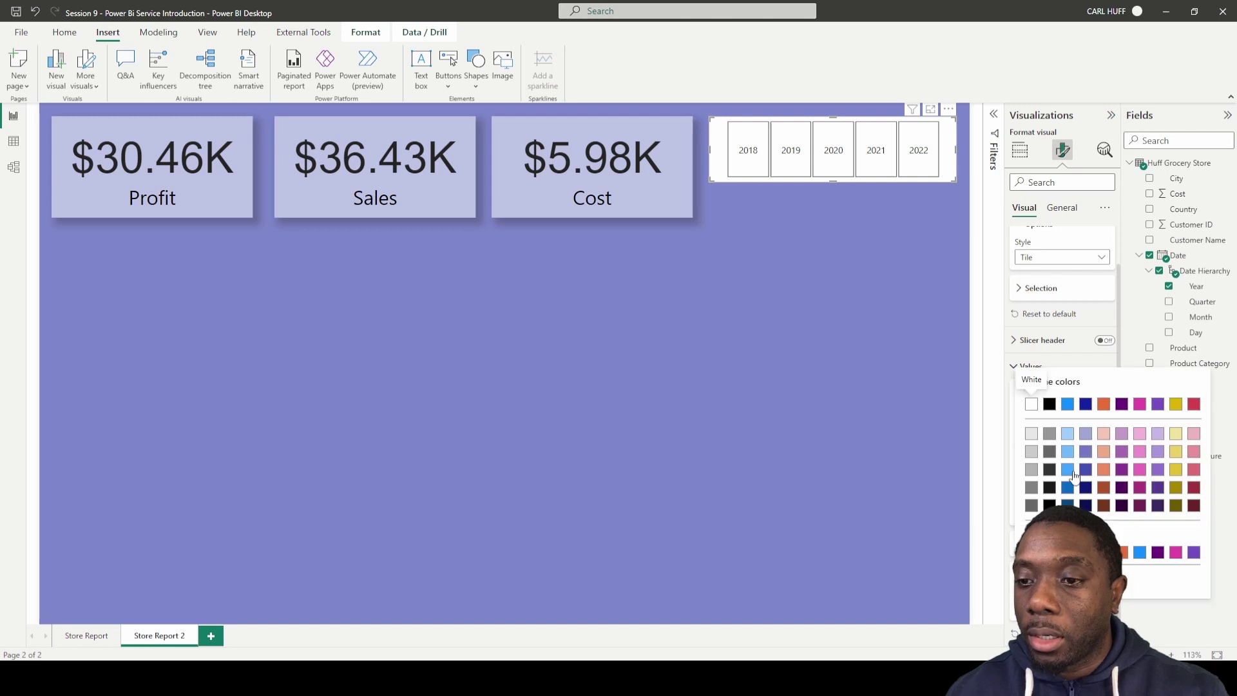
click(1087, 406)
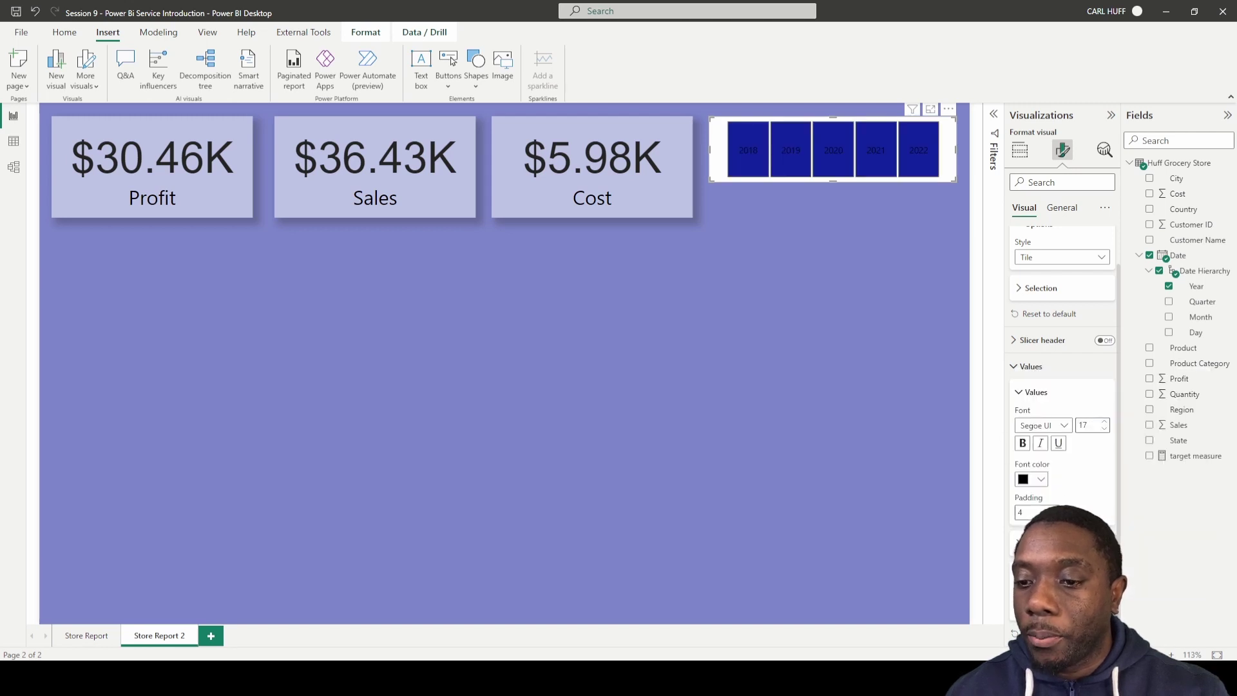
click(1034, 480)
click(1159, 406)
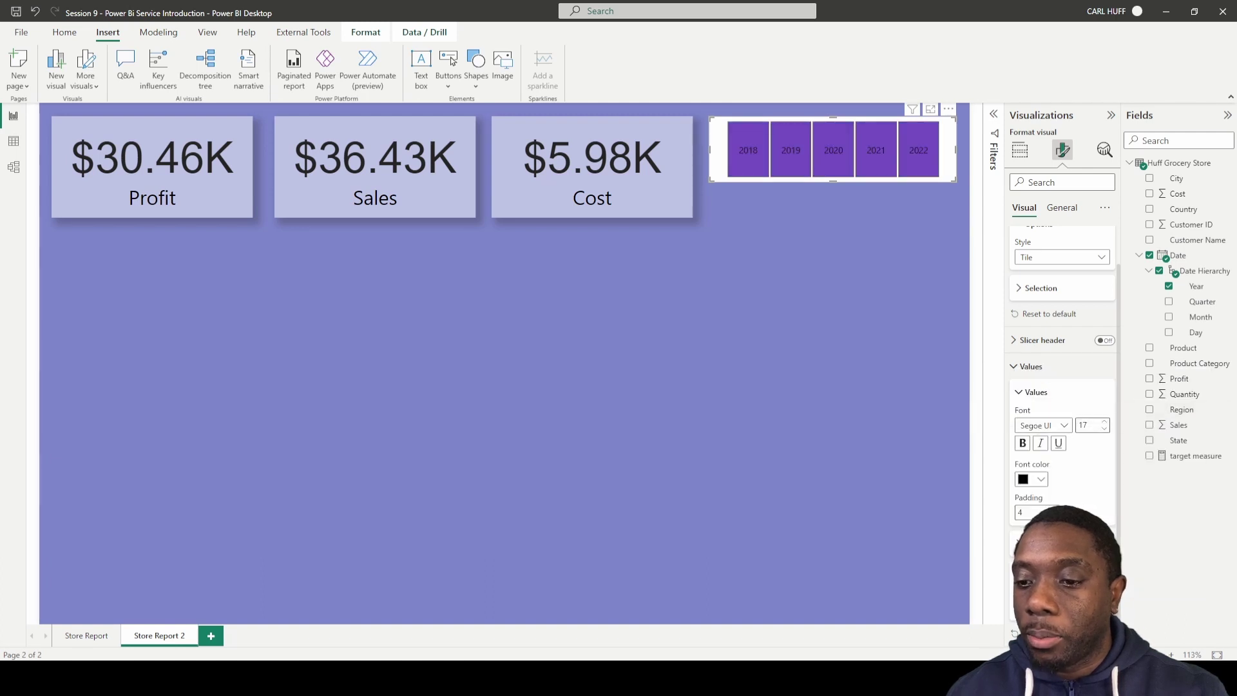
click(1034, 480)
click(1038, 583)
drag(1071, 451, 1064, 395)
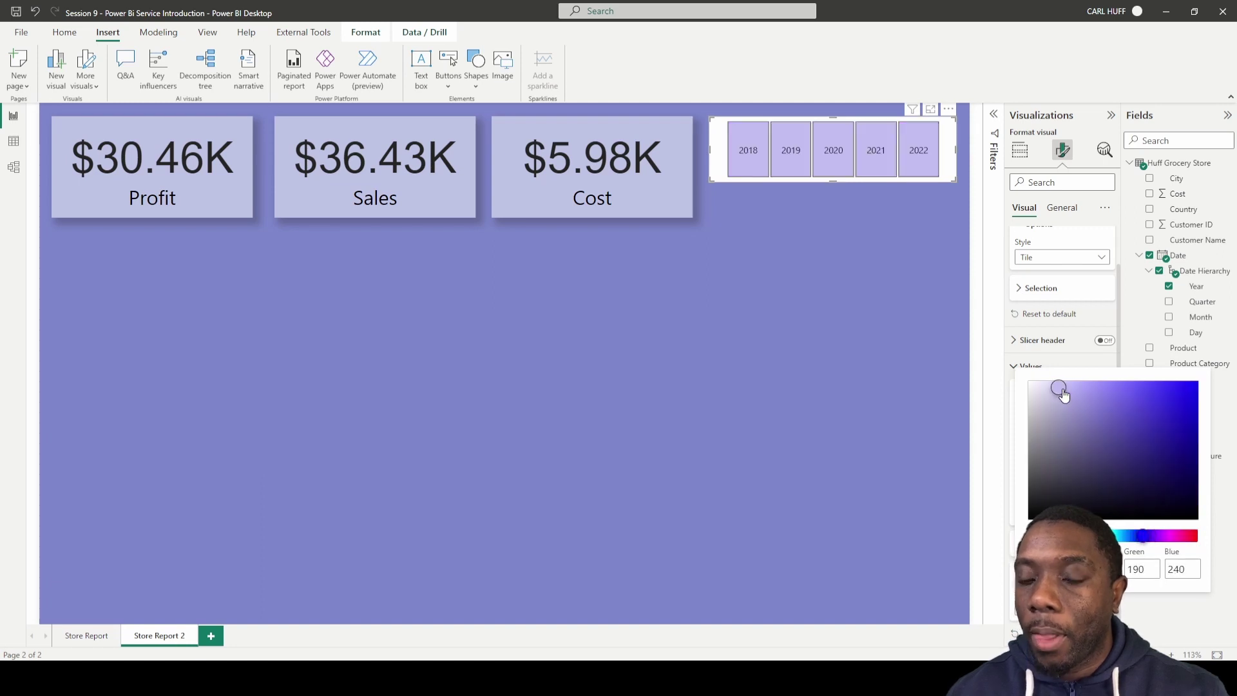
click(1064, 211)
Step: Turn off the slicer's header icons and its white background
click(1064, 212)
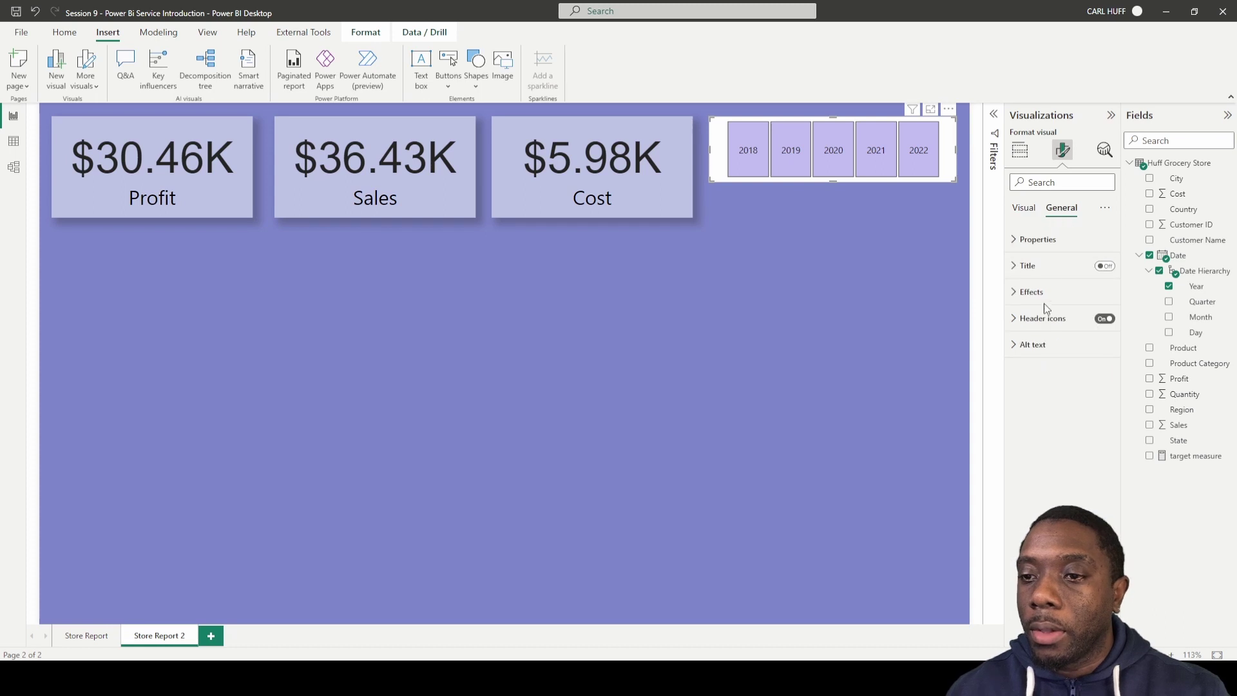
click(1104, 318)
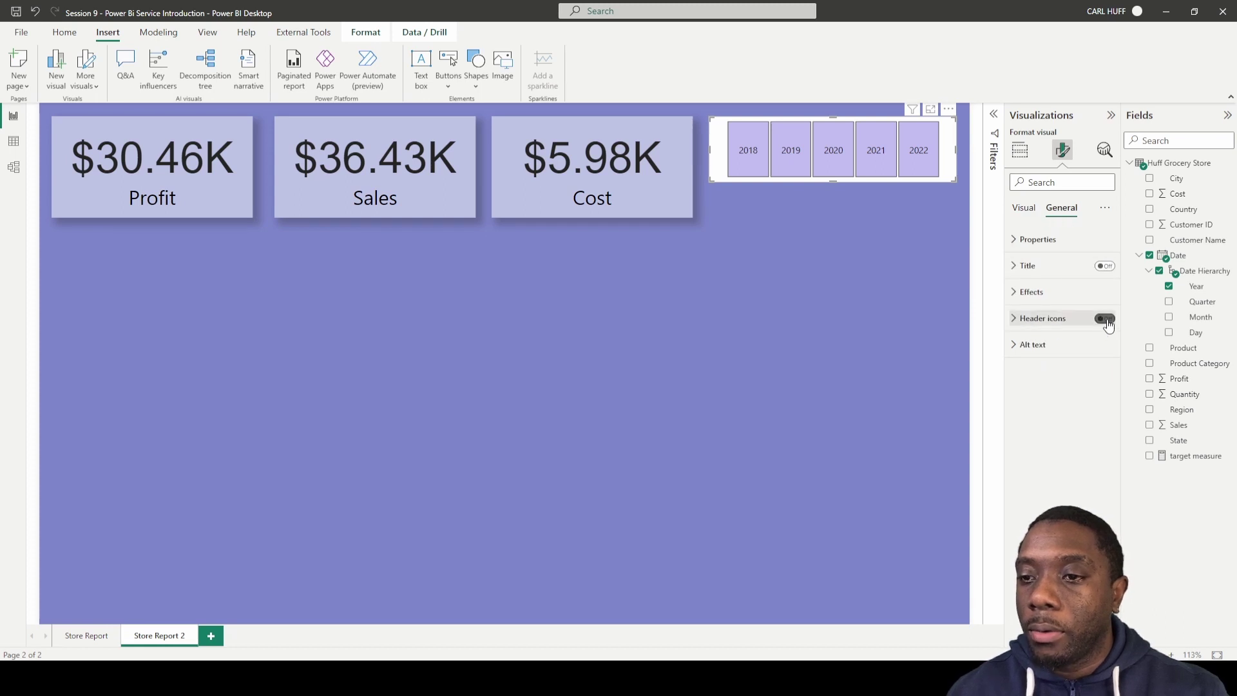
click(1015, 295)
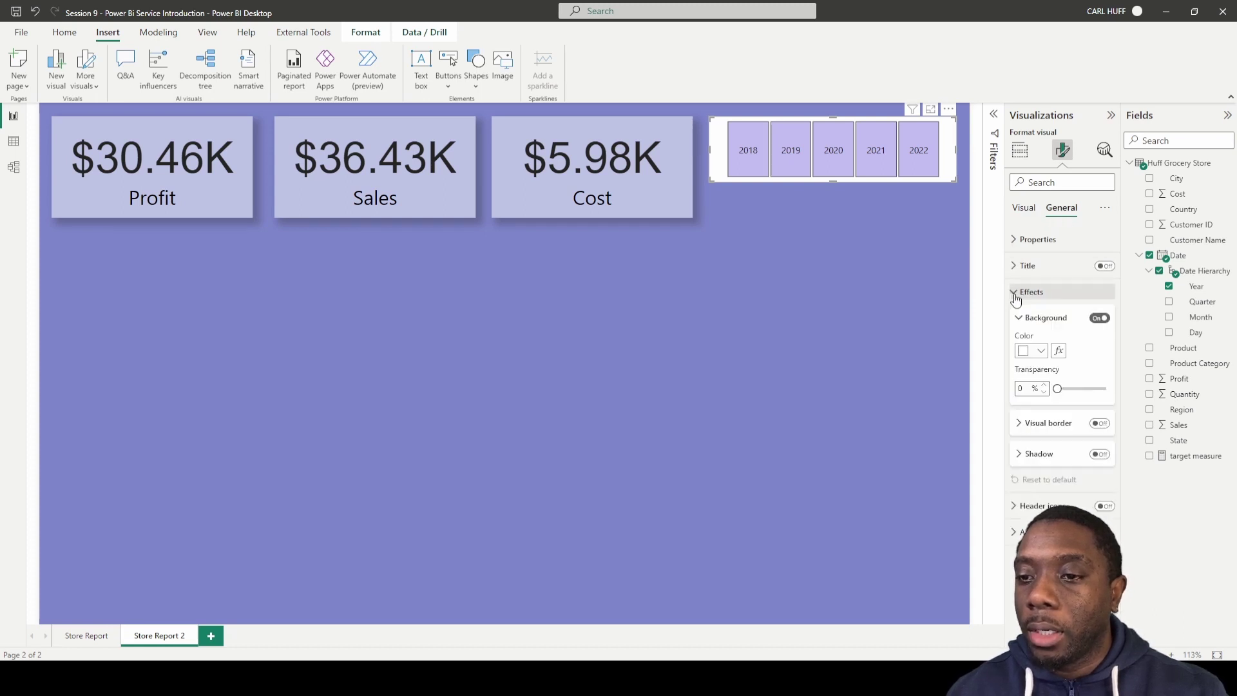
click(1101, 318)
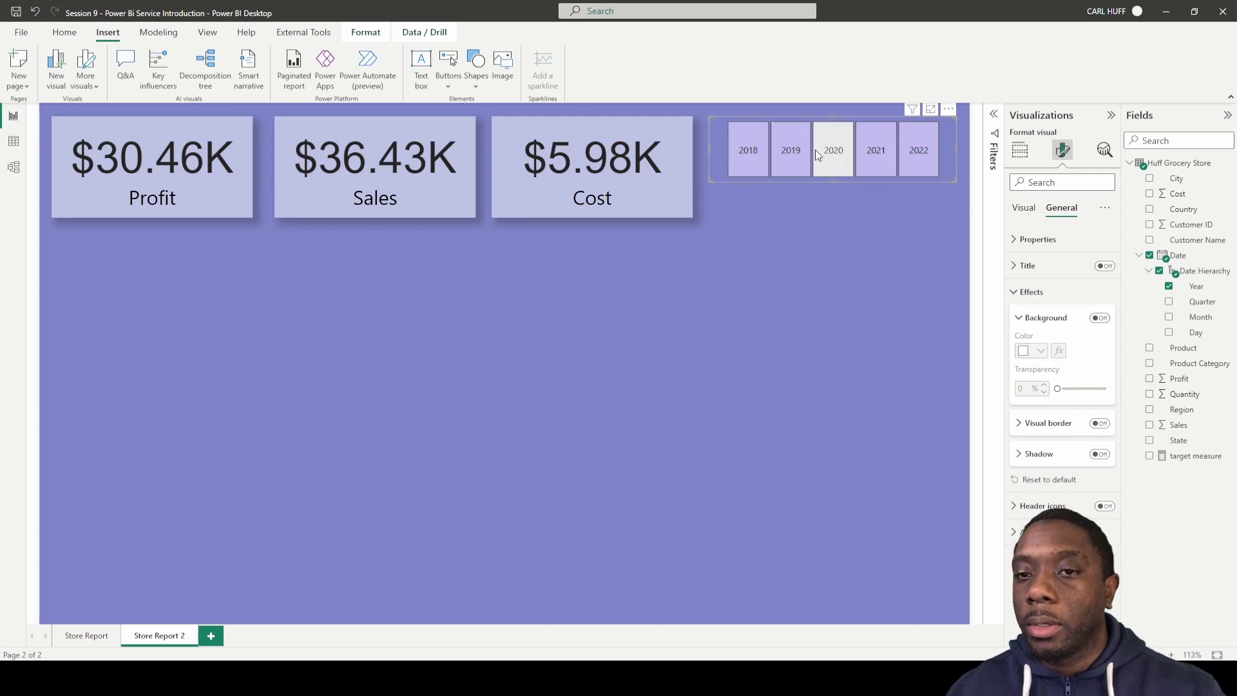
click(1026, 211)
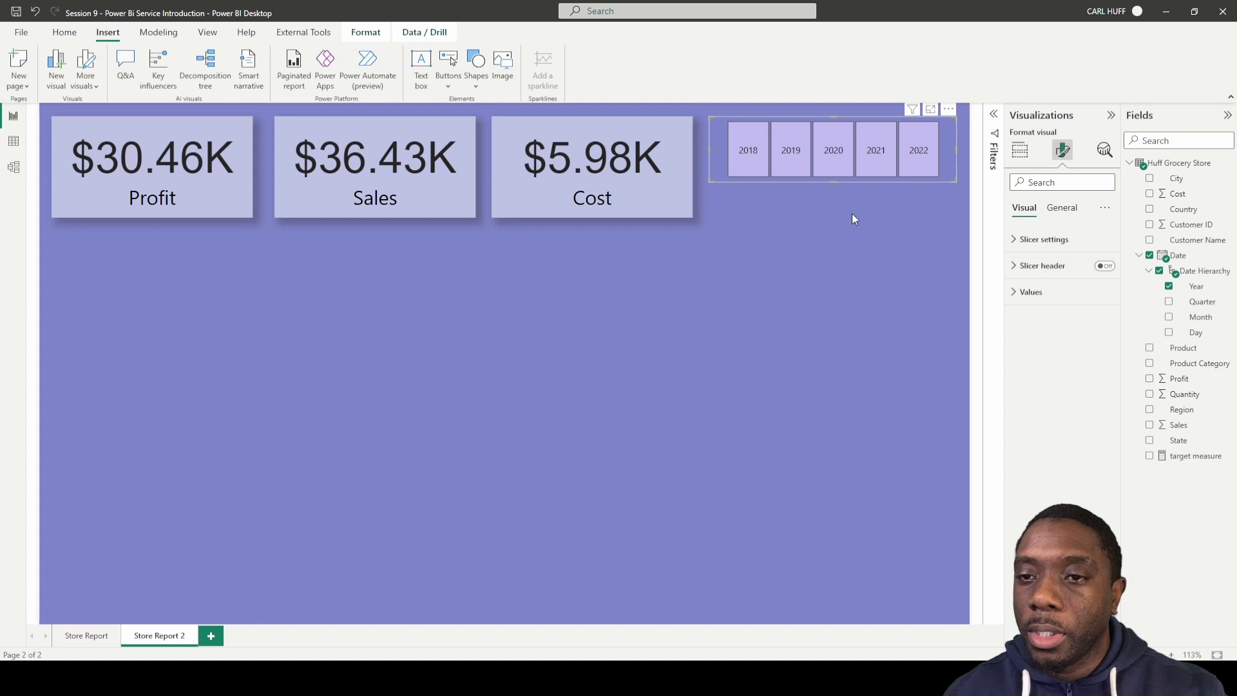
Step: Add a clustered bar chart of Sales by Product below the Profit card, stretched toward the page bottom
click(830, 213)
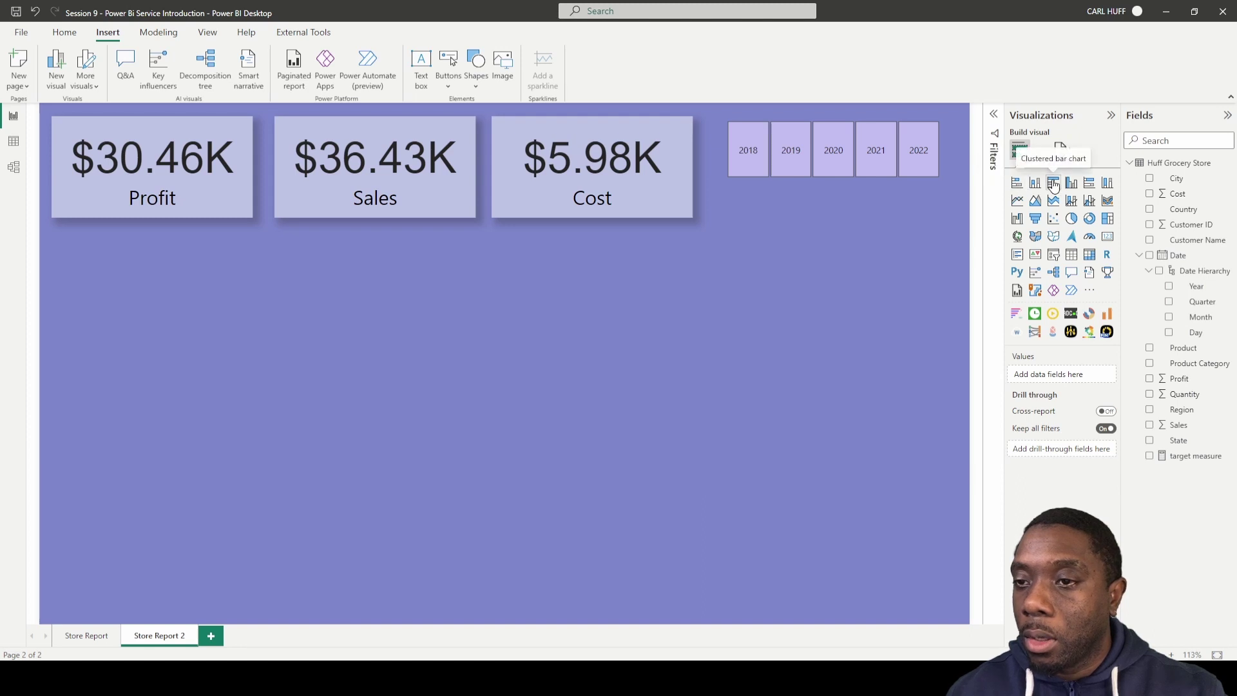
click(1017, 185)
drag(227, 292, 229, 259)
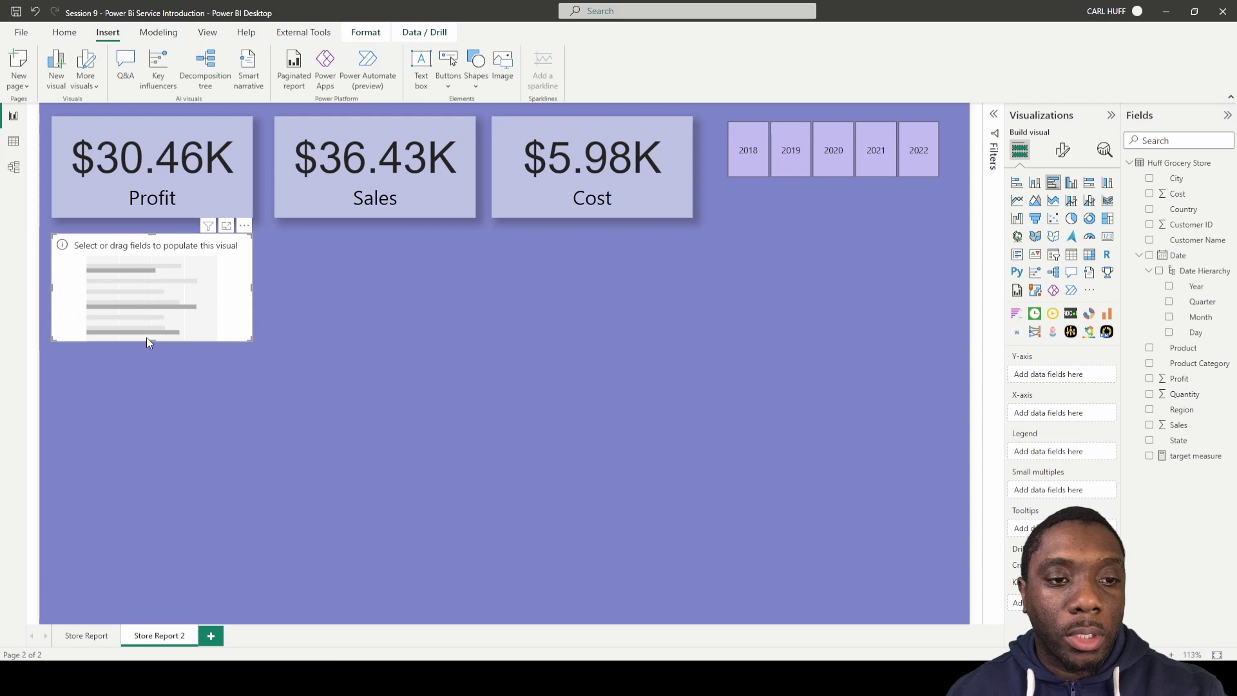
drag(249, 338, 375, 608)
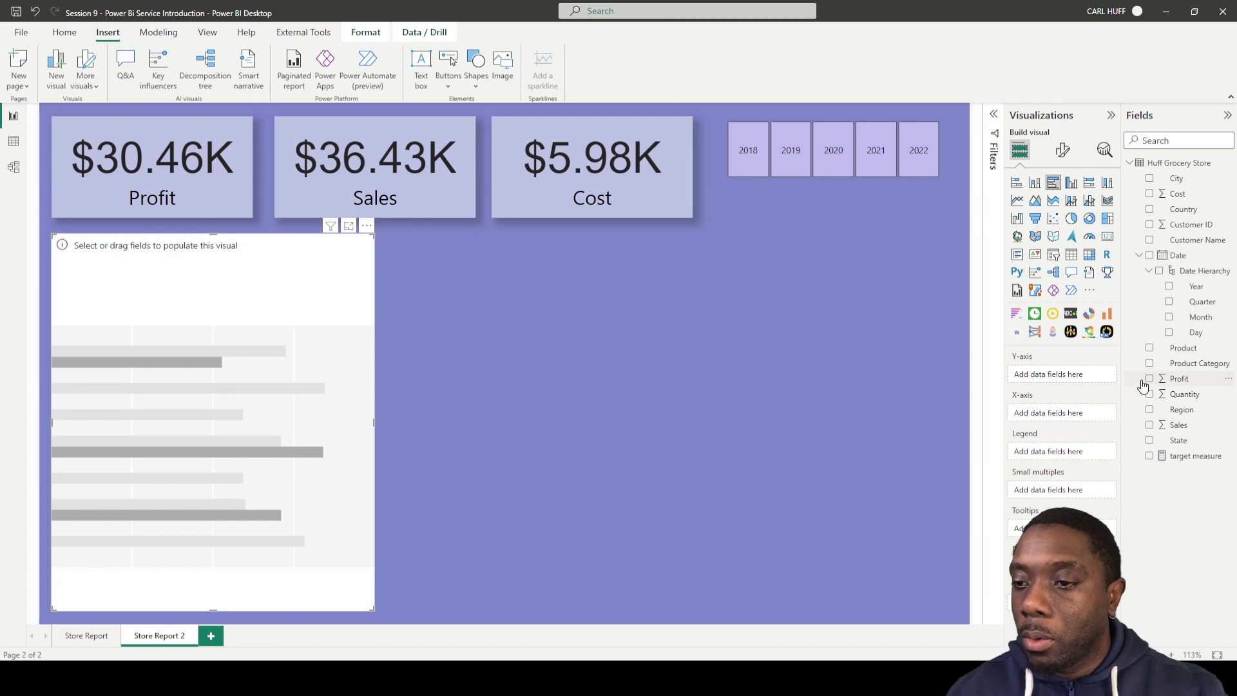
click(1150, 349)
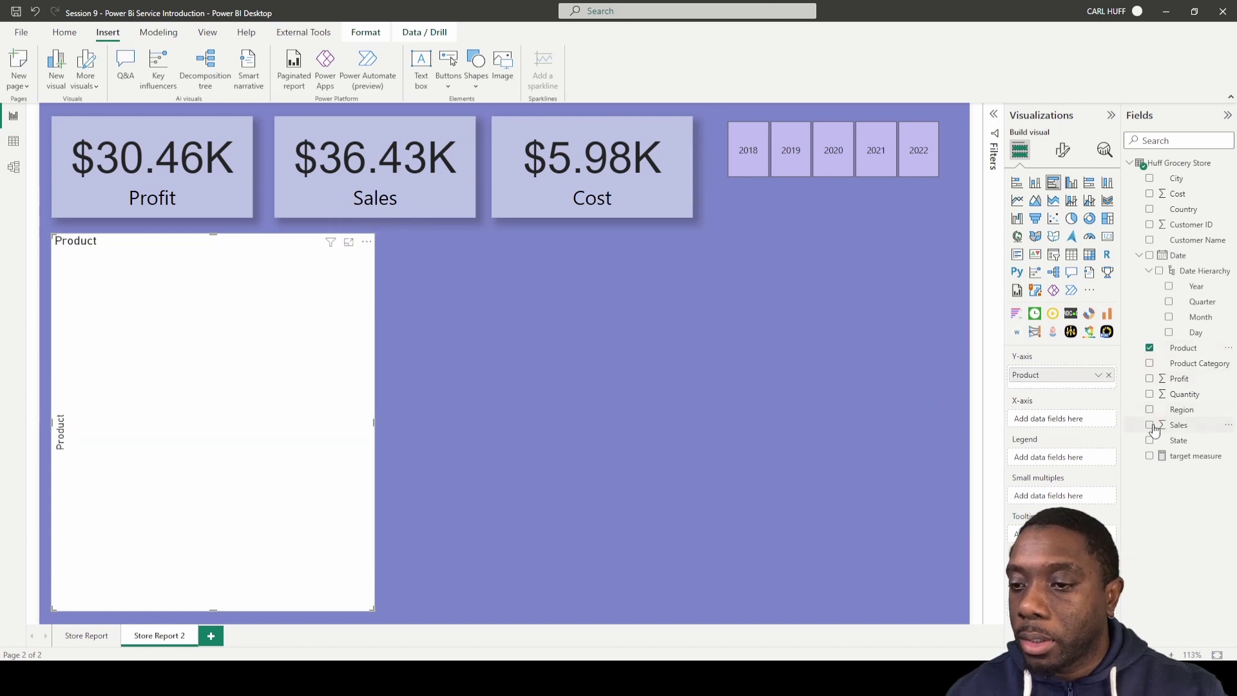
click(1150, 425)
Step: Rename the chart's Sum of Sales field to 'Sales' for this visual
click(1098, 420)
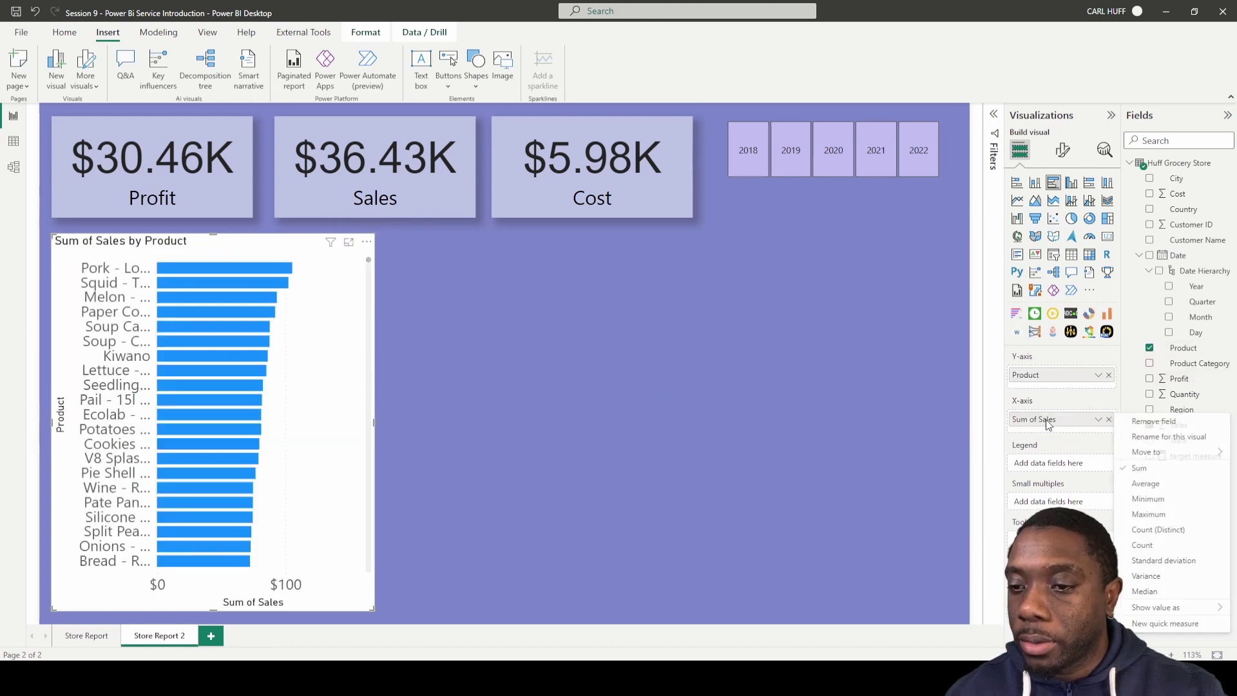
click(1151, 437)
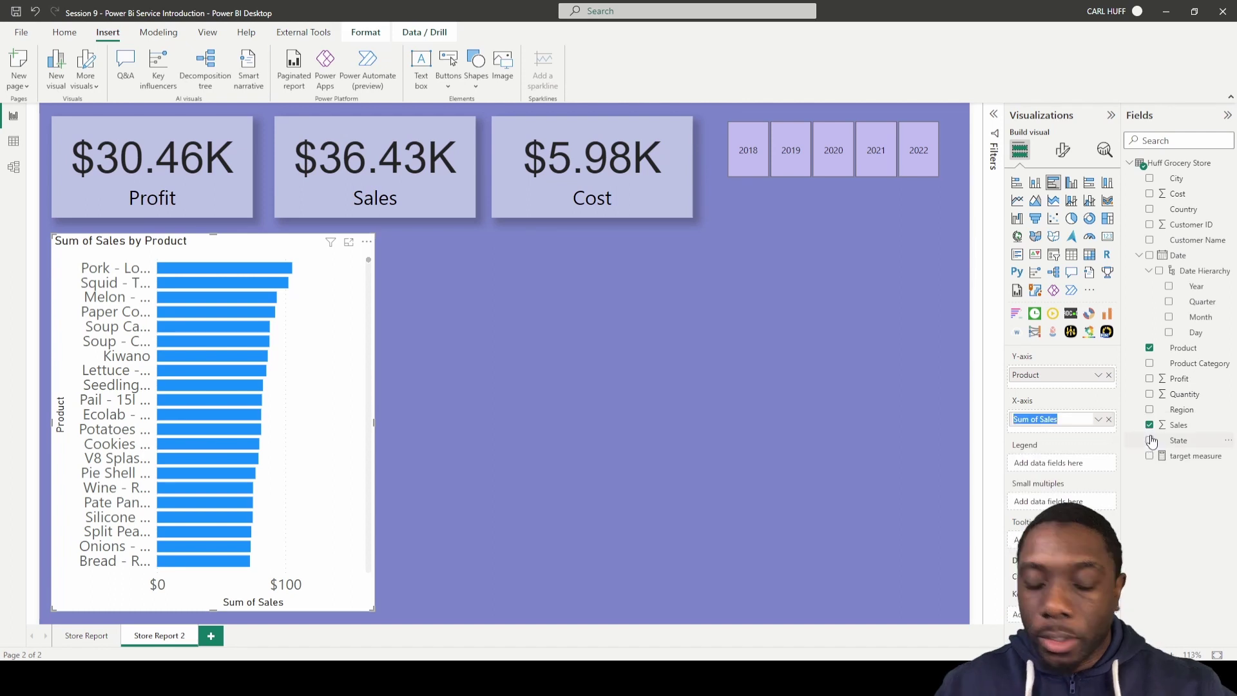
text(Sales)
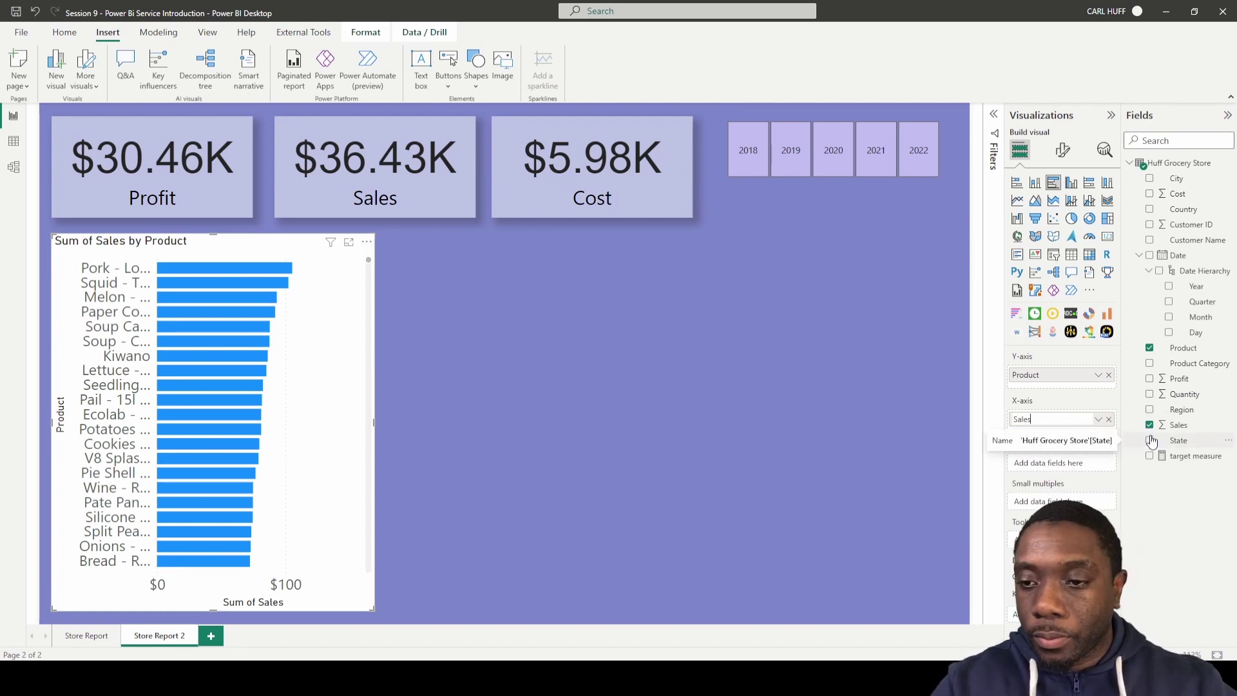
key(Return)
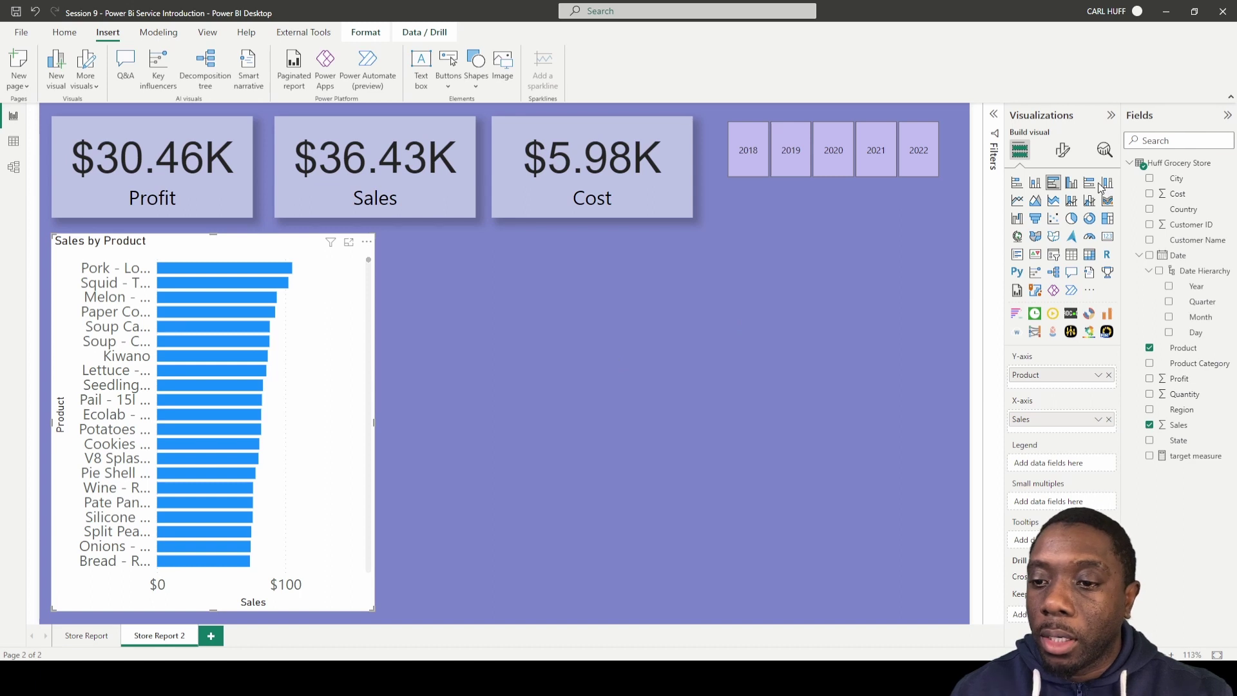
click(1062, 151)
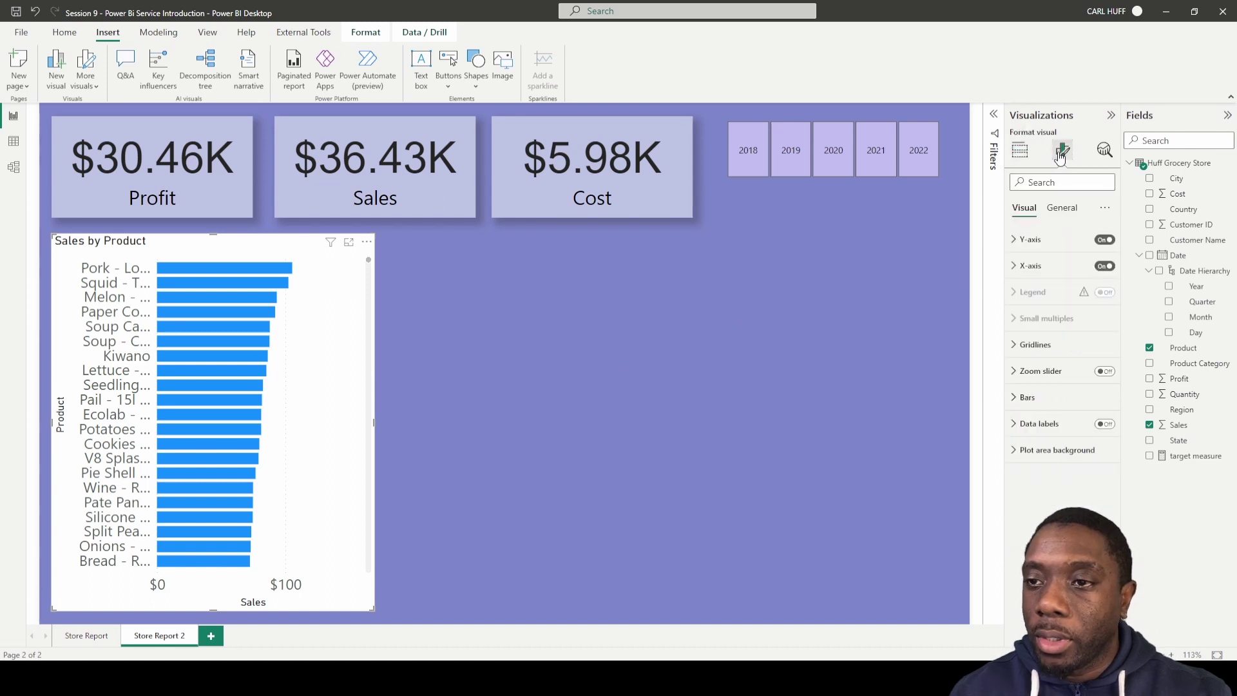
Step: Widen the Y-axis product labels and make them black at font size 10
click(1016, 243)
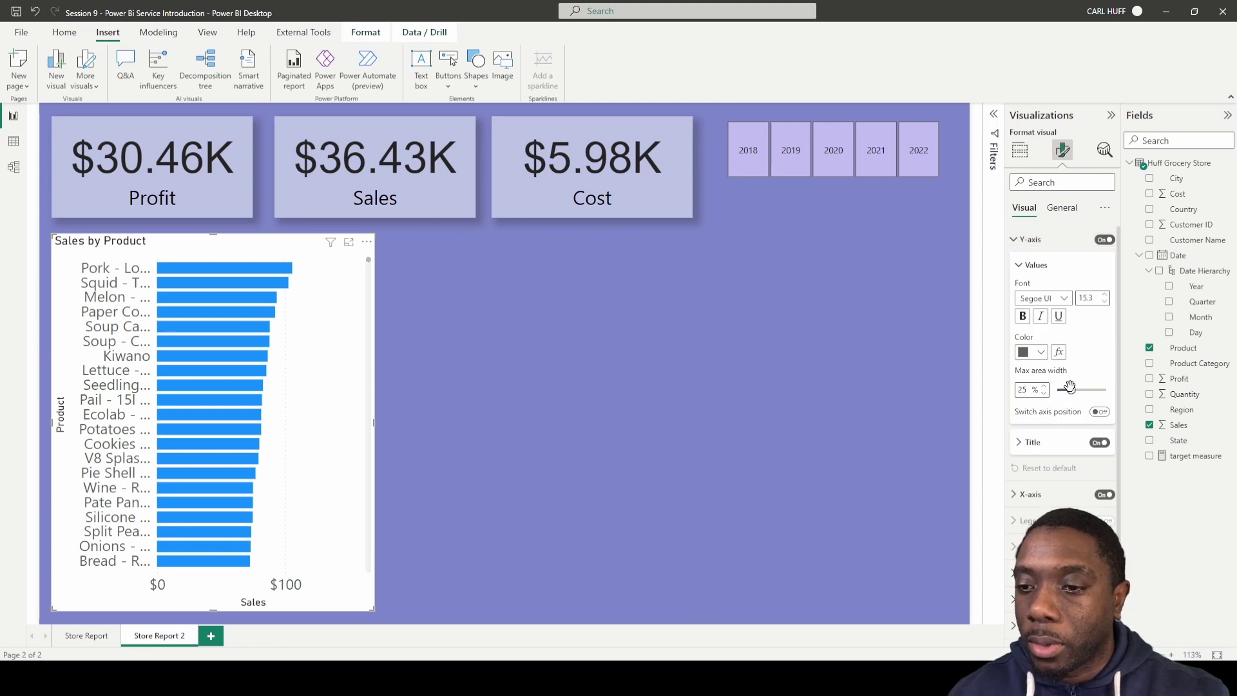
drag(1070, 390, 1139, 401)
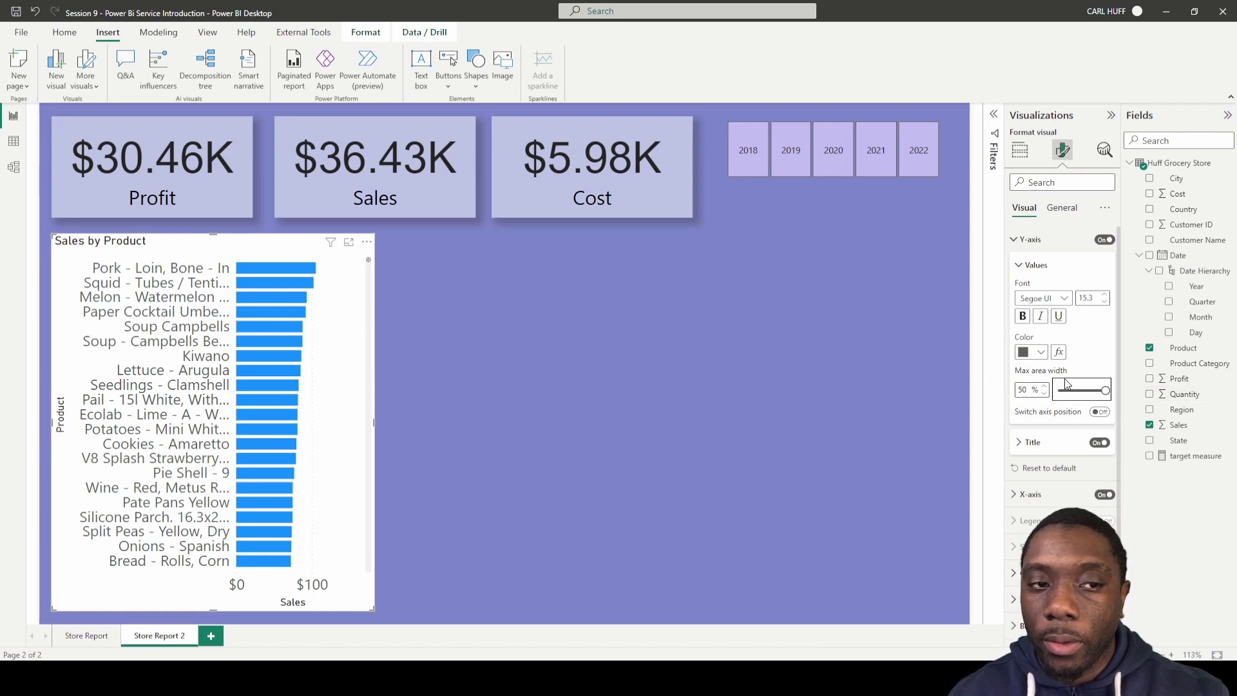
click(1039, 355)
click(1049, 397)
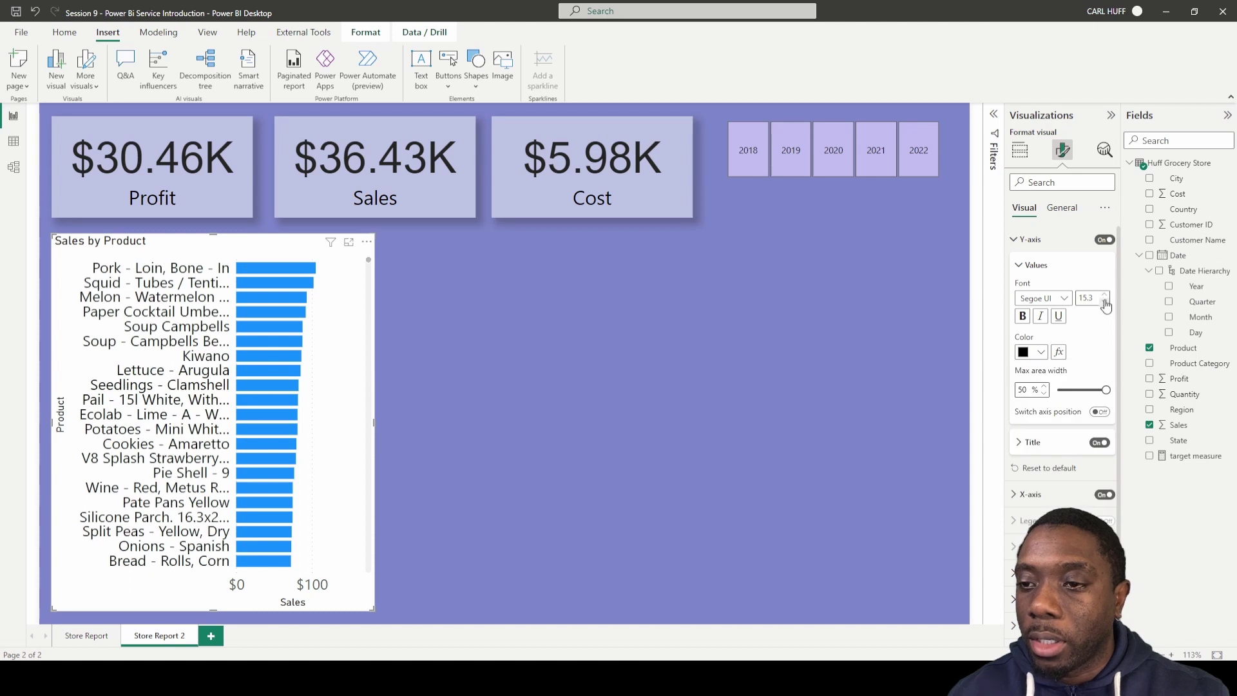
click(1105, 302)
click(1106, 302)
click(1105, 302)
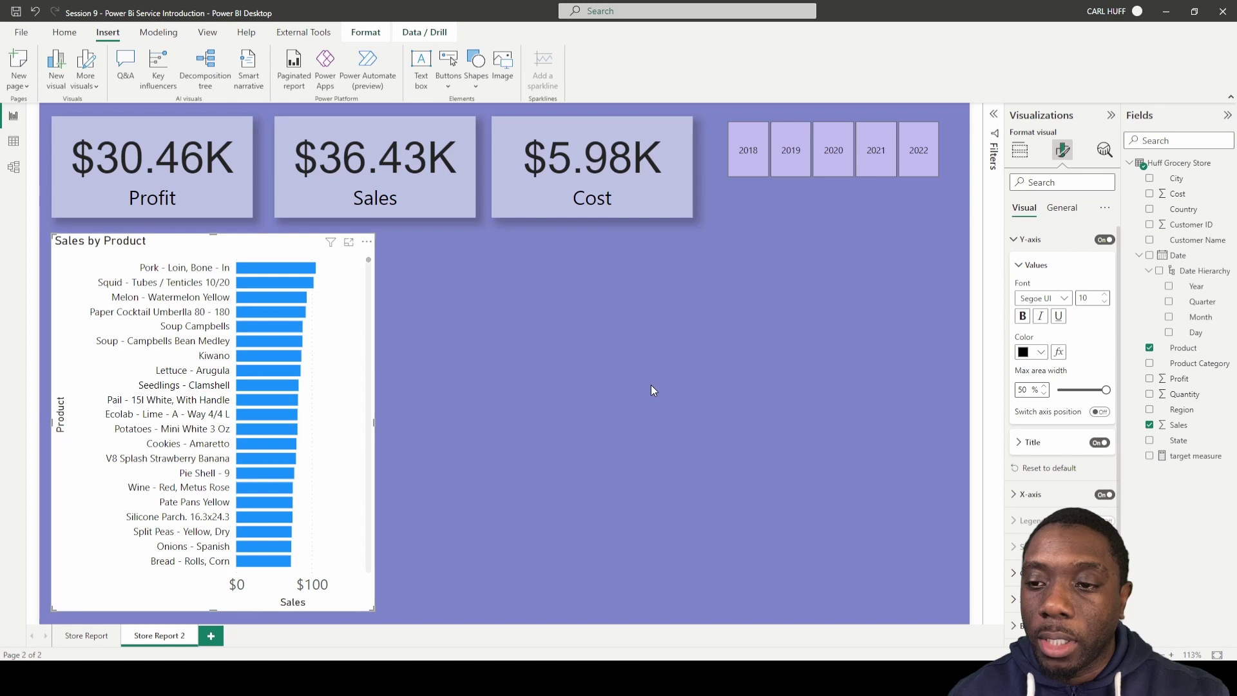
click(1014, 241)
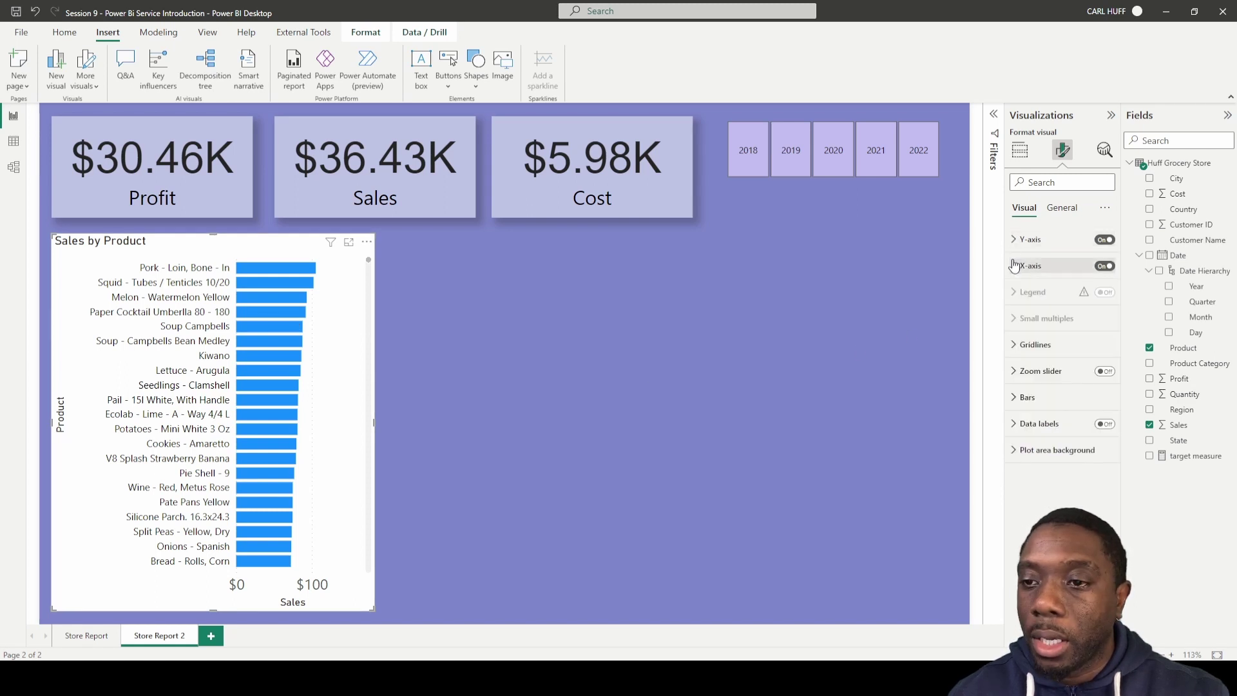
Step: Make the X-axis value text black
click(1025, 266)
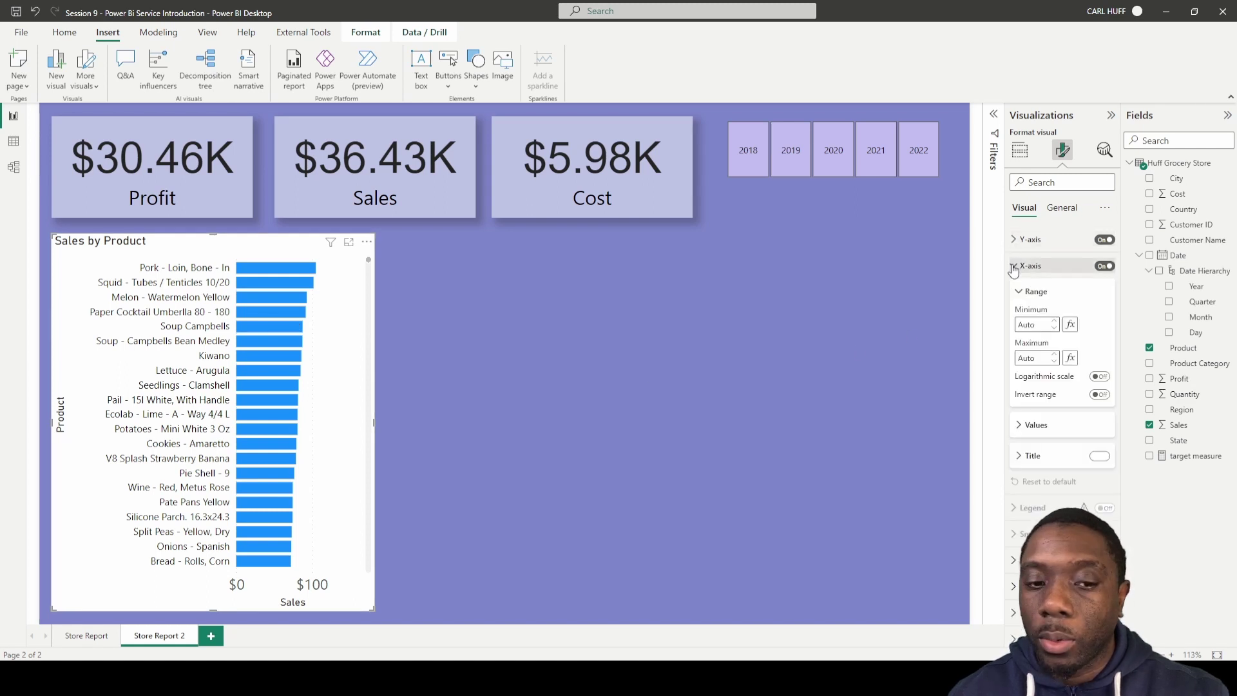
click(1020, 427)
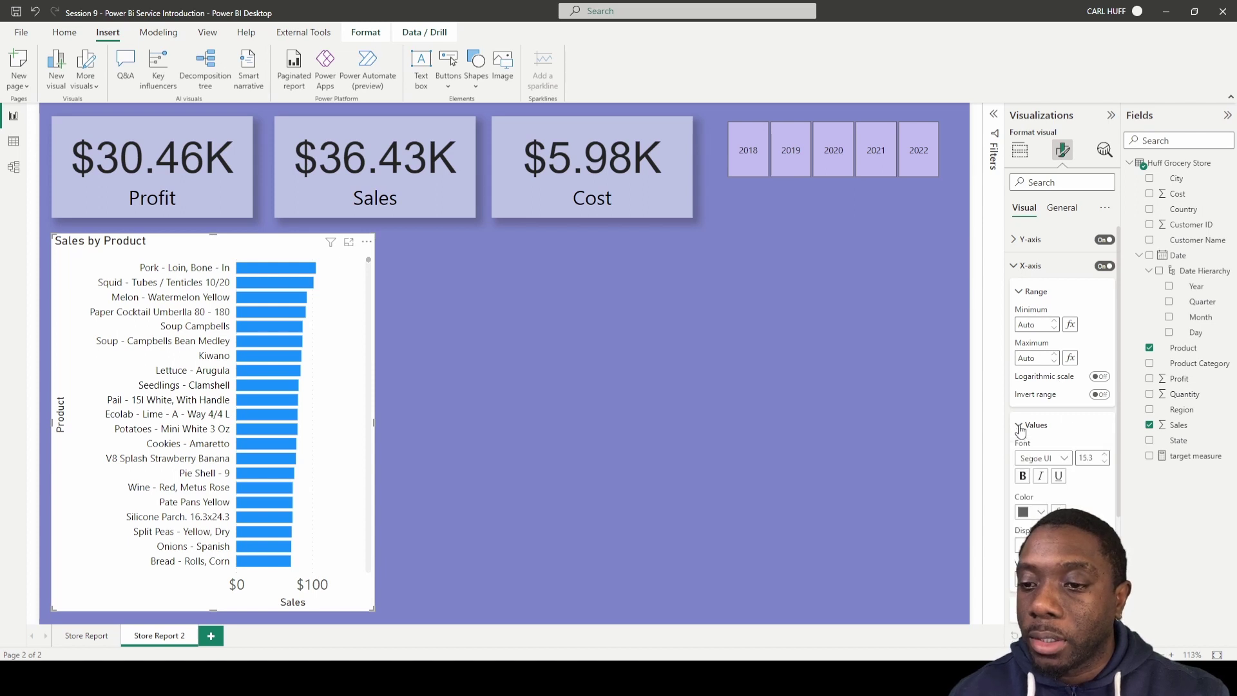
click(1033, 516)
click(1047, 312)
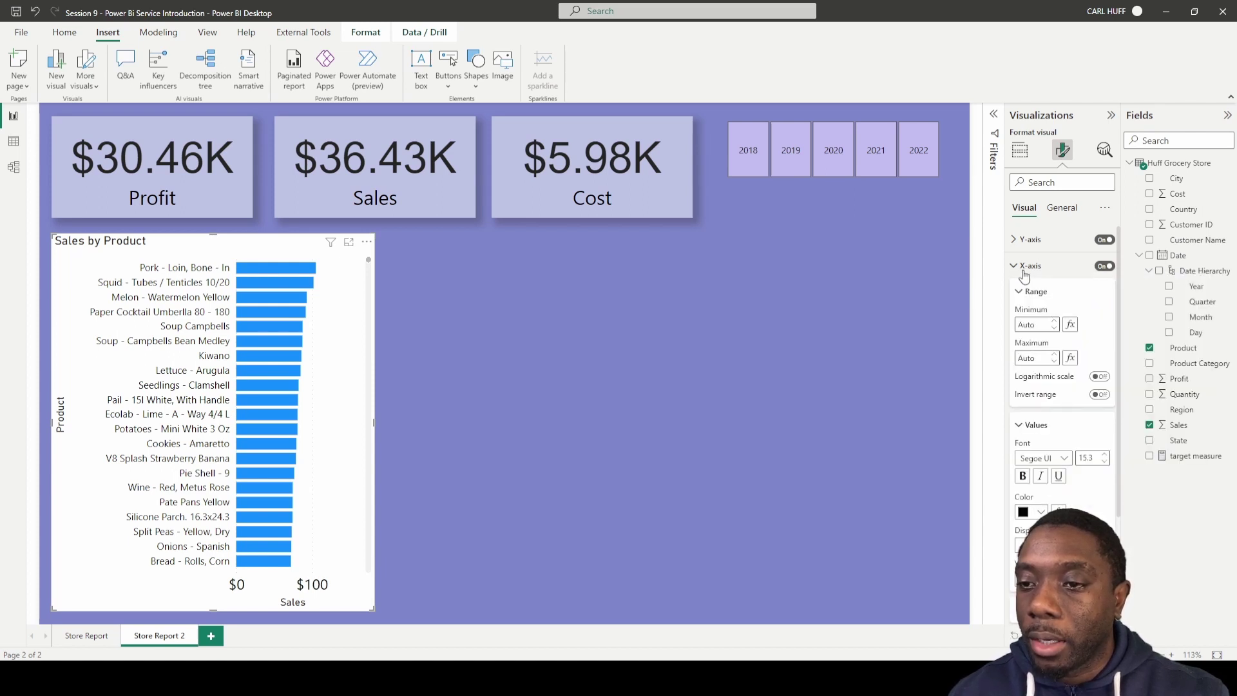
click(1018, 266)
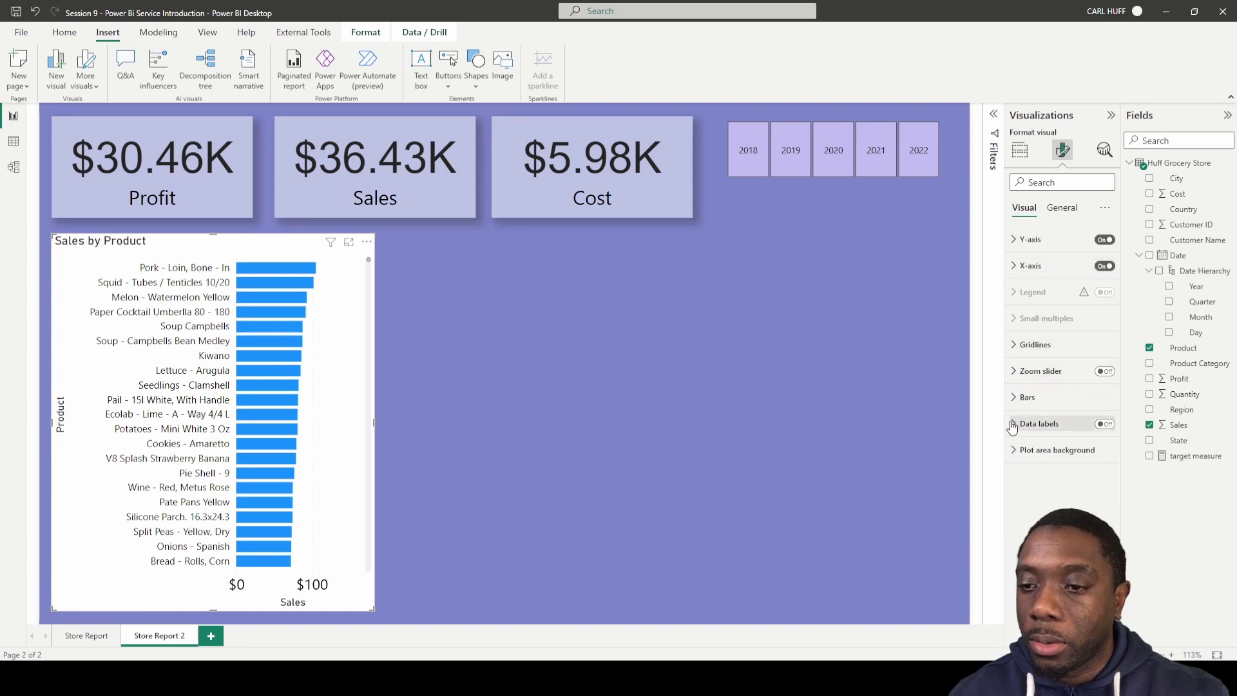
Step: Turn on data labels for the Sales by Product bars and colour the values black
click(1104, 425)
click(1016, 426)
scroll(1055, 483, down, 1)
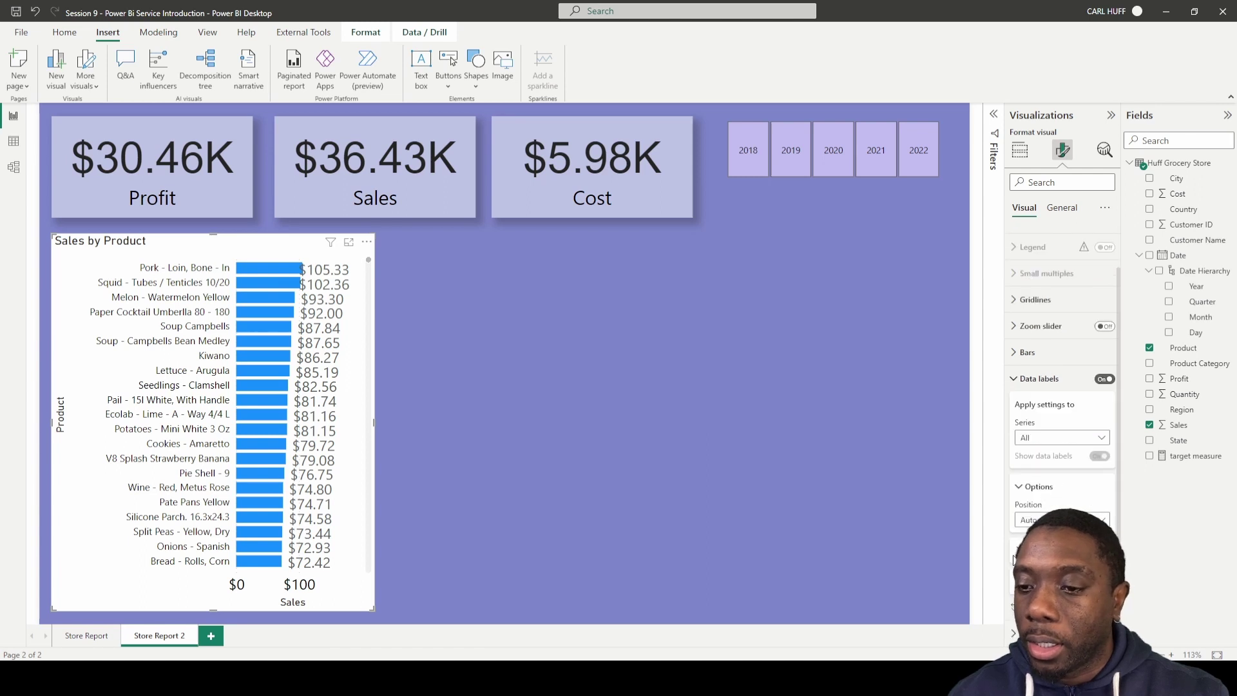
scroll(1030, 516, down, 3)
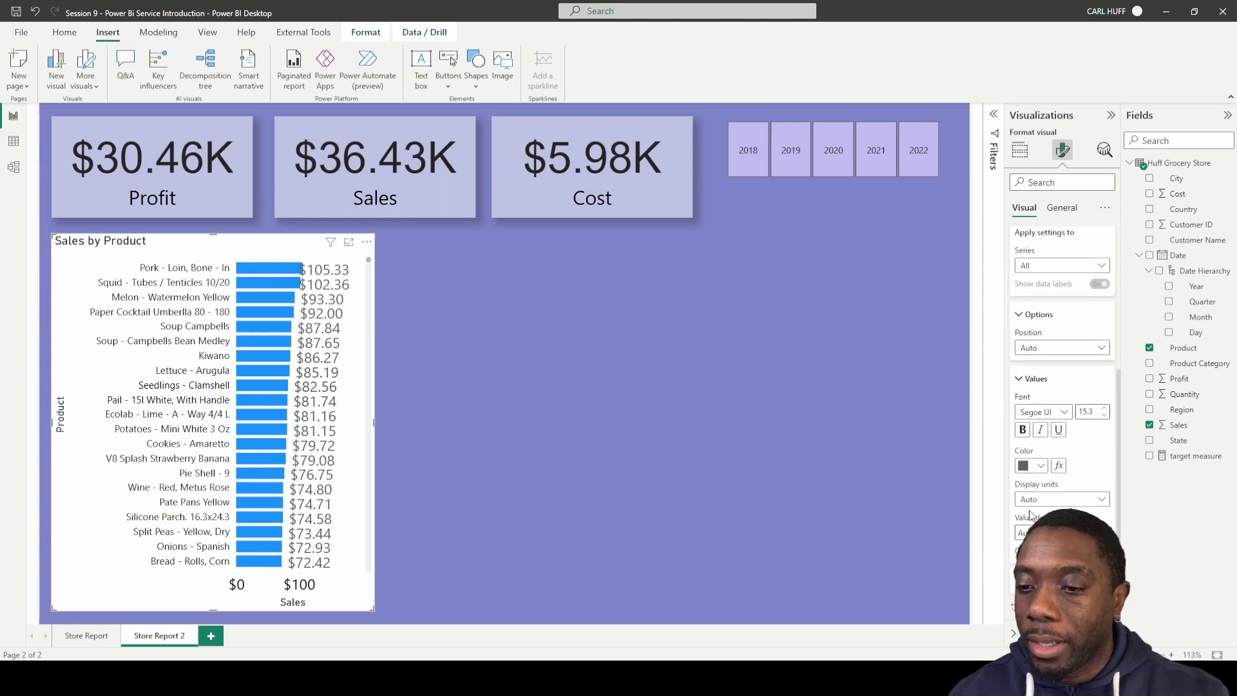
click(1033, 473)
click(1049, 264)
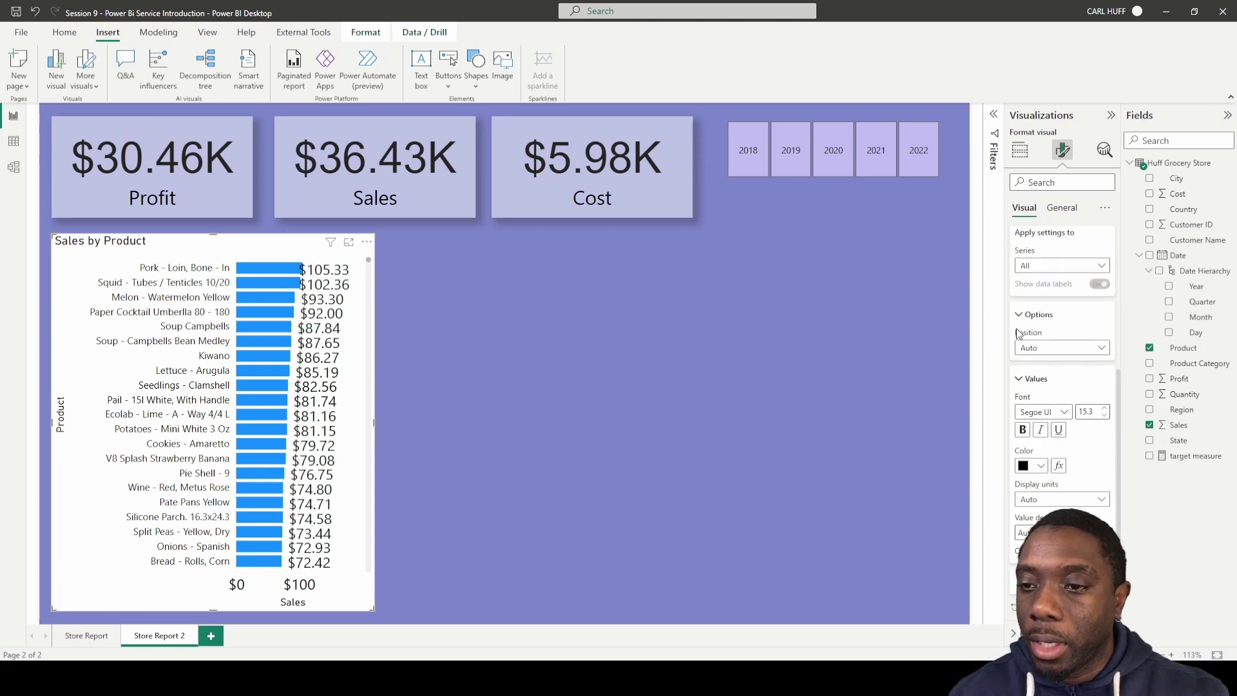
scroll(1023, 383, up, 3)
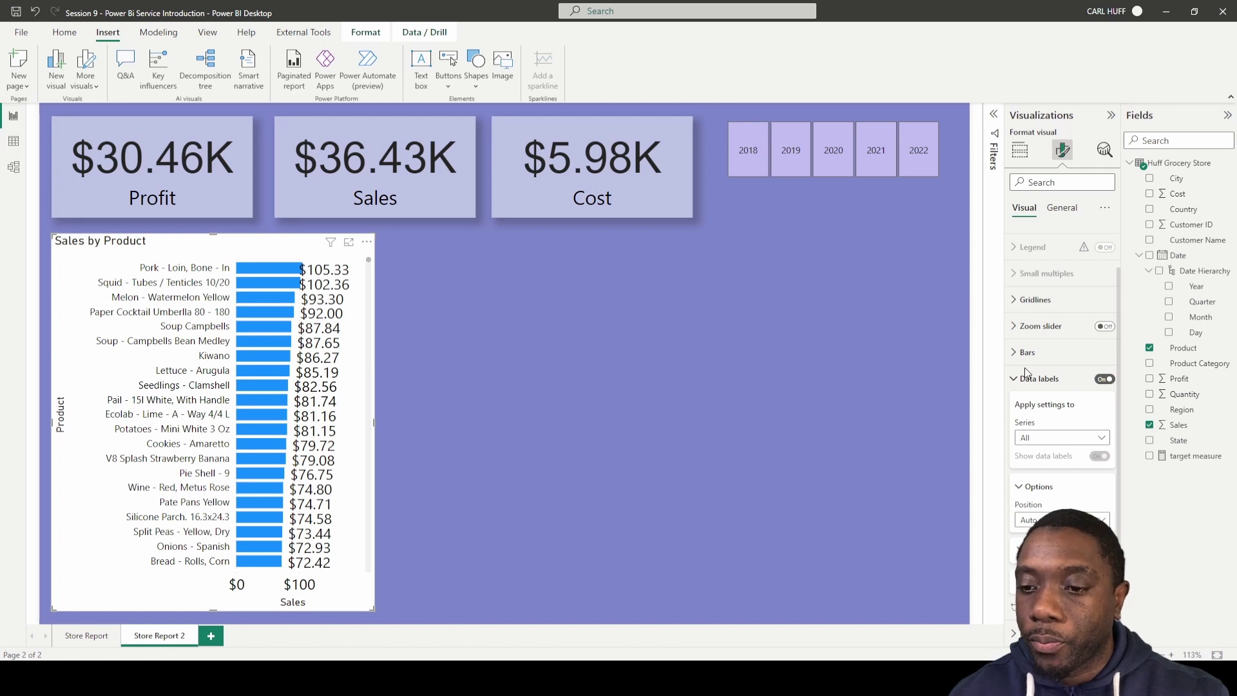
scroll(1051, 451, up, 1)
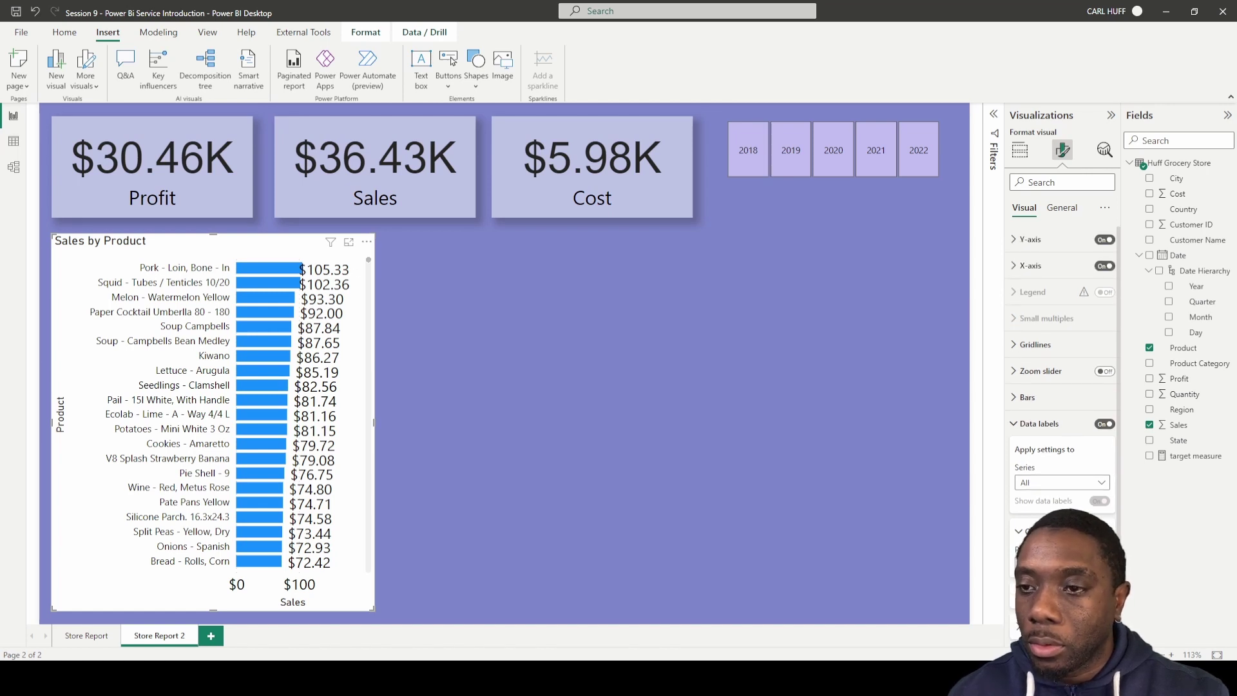
click(1063, 209)
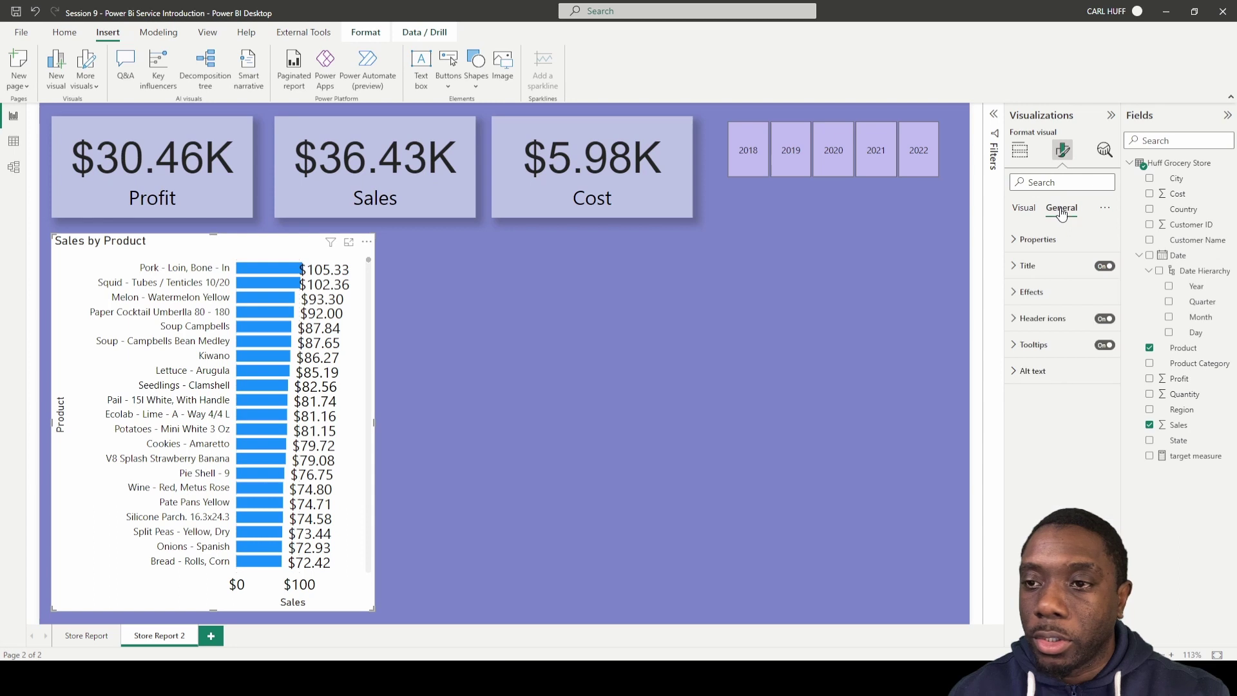
Step: Set the bar chart's background transparency to 50% and add a shadow
click(1015, 295)
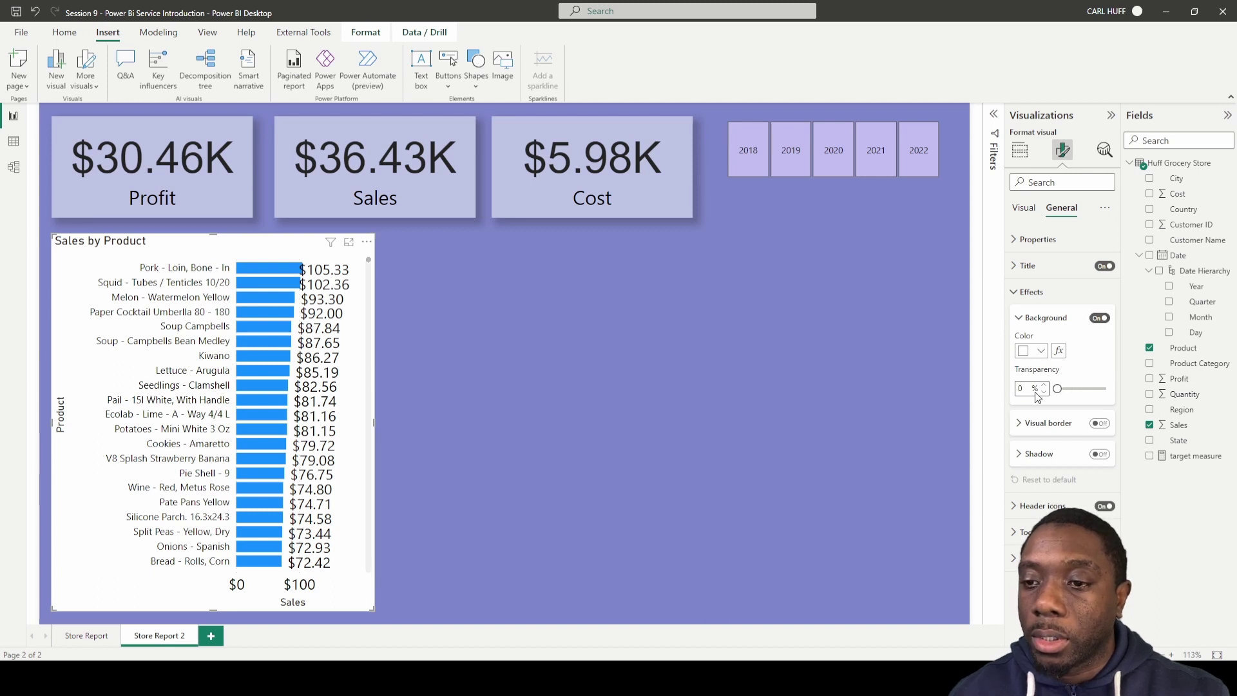
text(50)
key(Return)
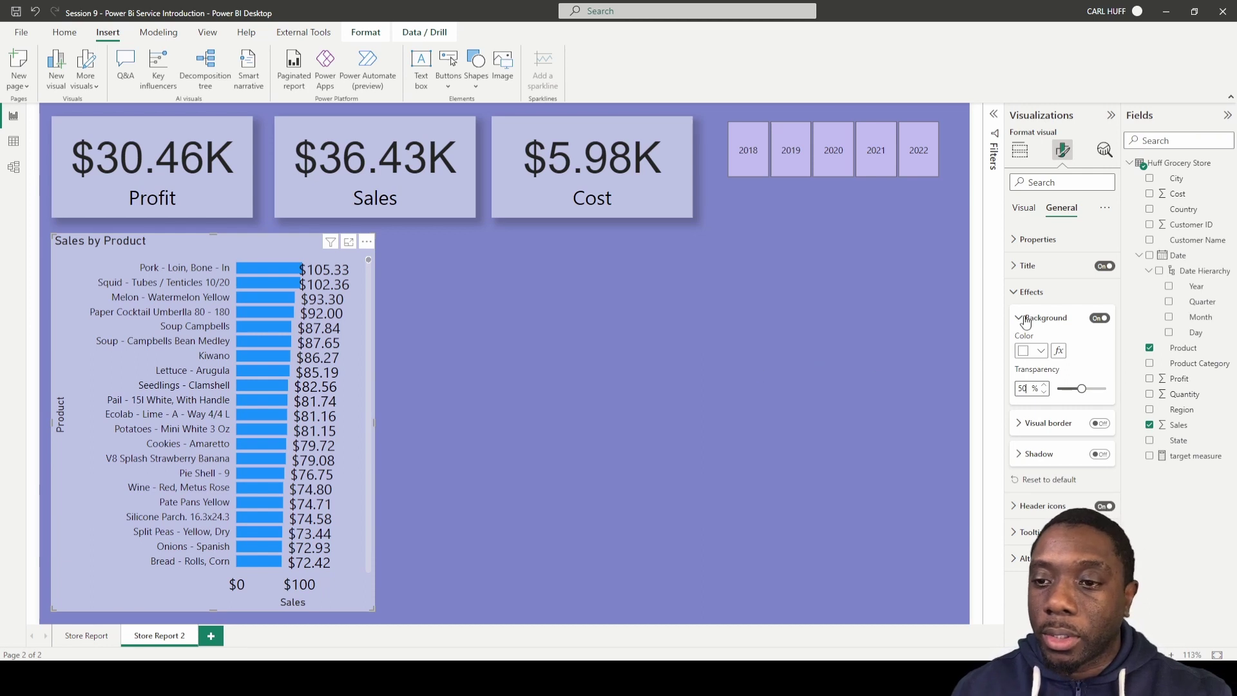
click(1017, 294)
click(1017, 294)
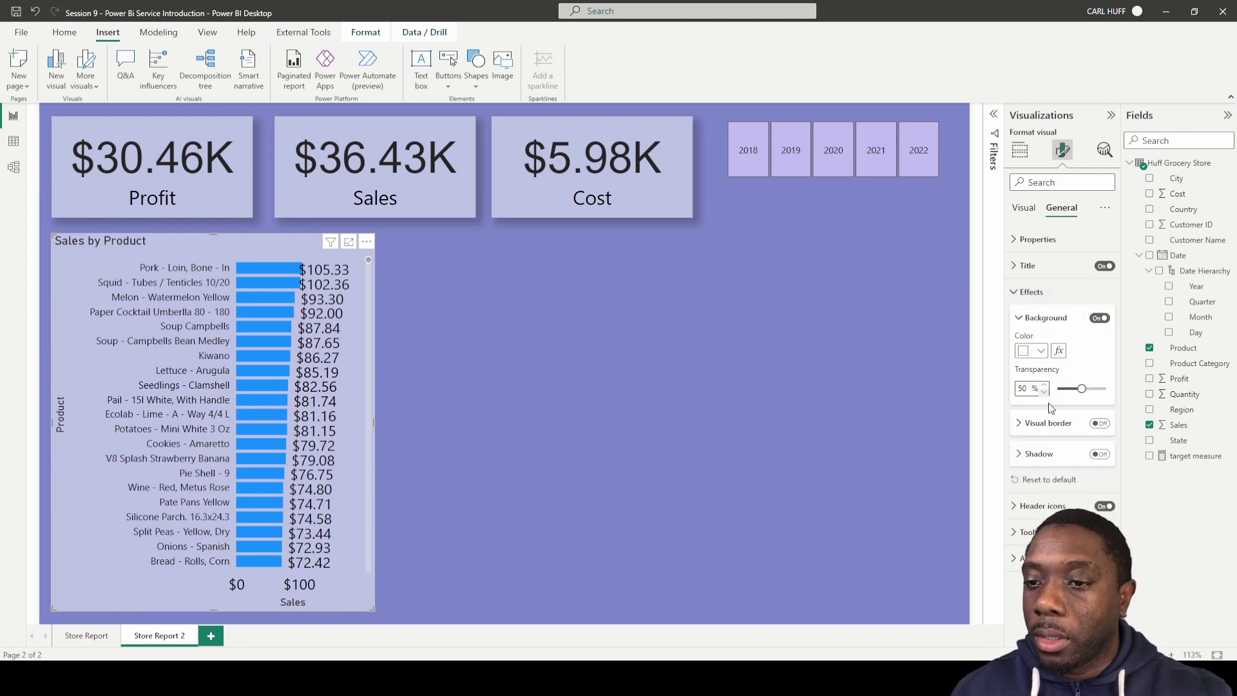
click(1102, 454)
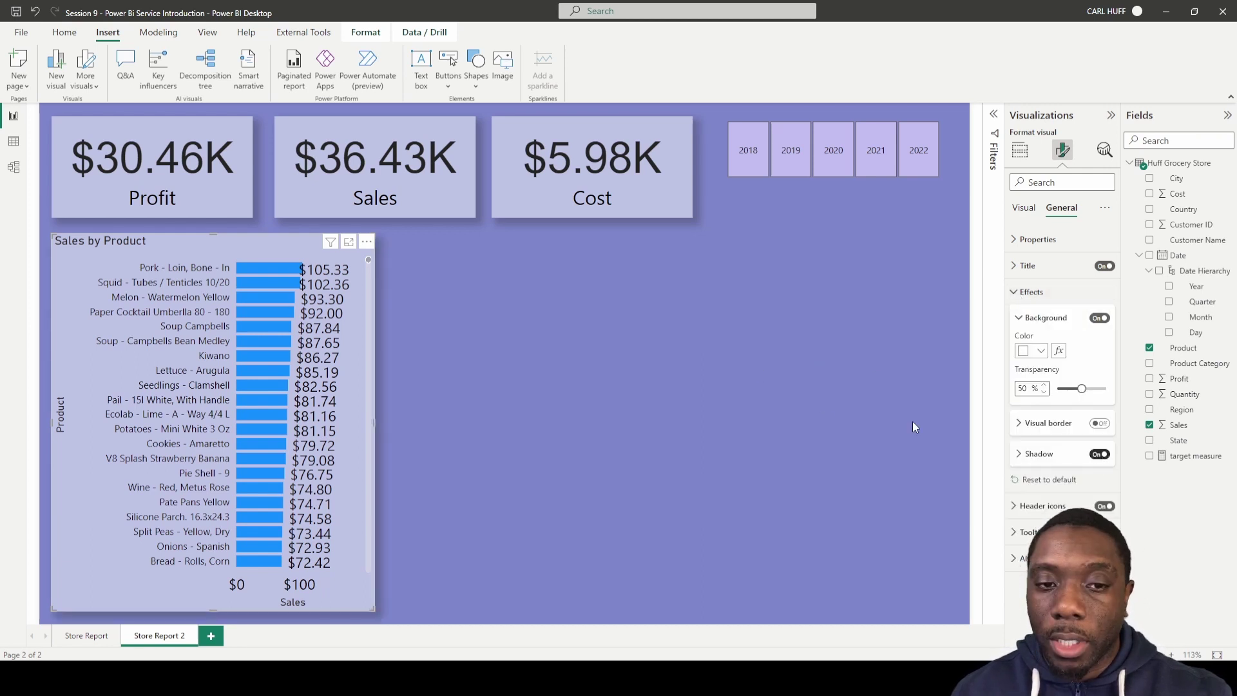
click(547, 401)
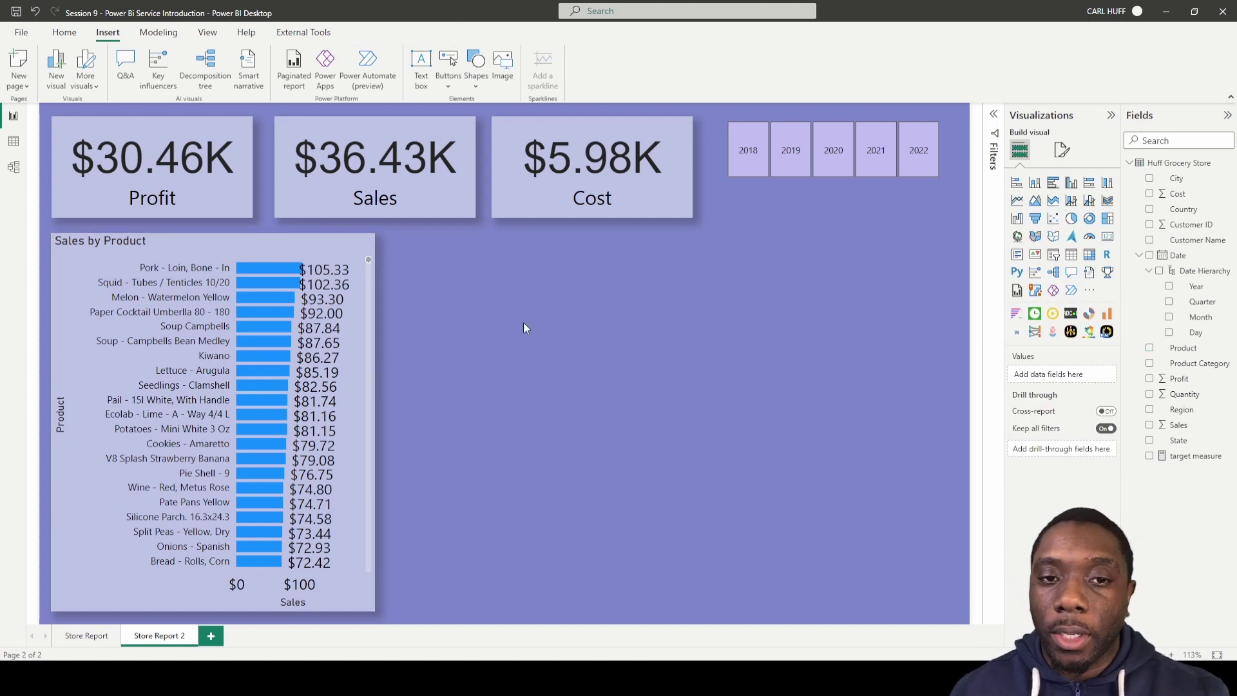
Step: Add a map visual plotting Sales by State, with bubbles coloured by Region
click(1018, 236)
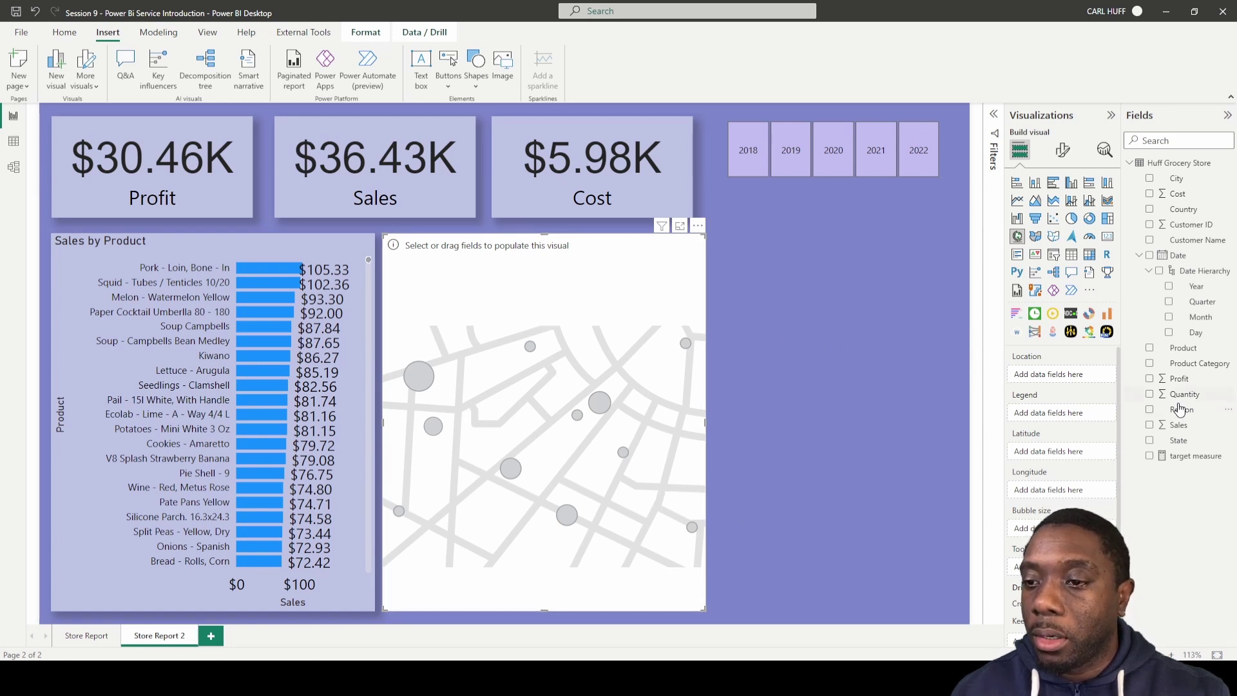
click(1150, 442)
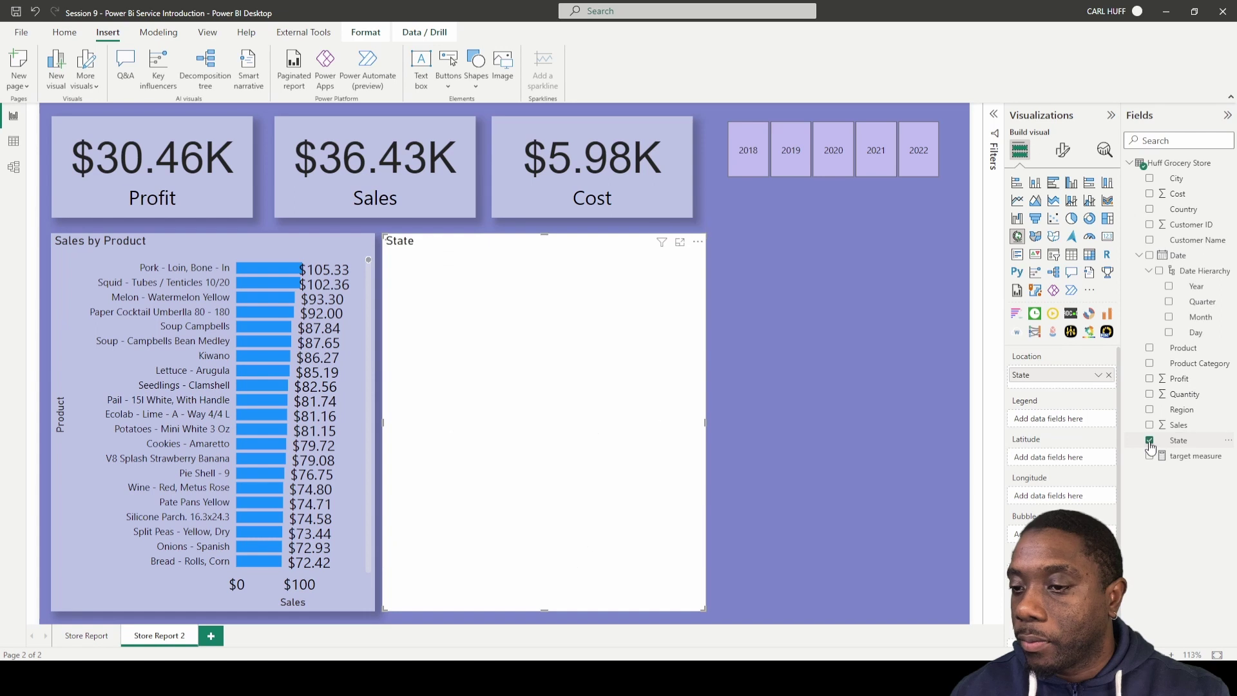
click(1150, 411)
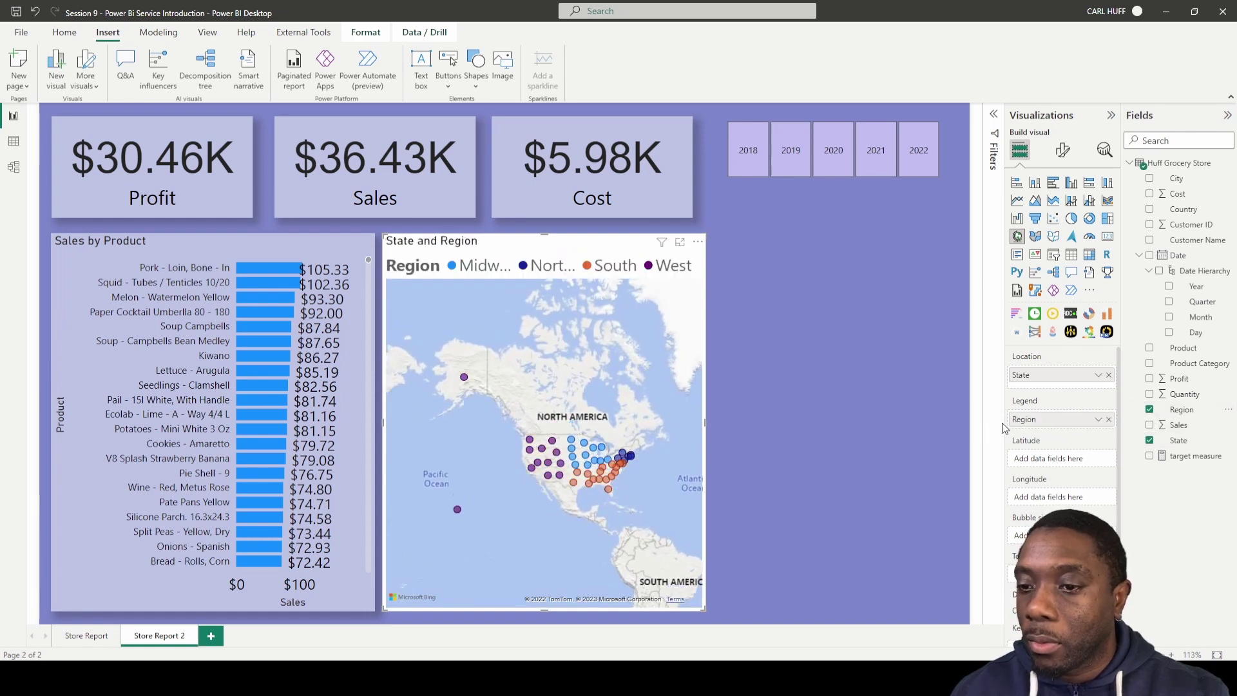
click(1150, 427)
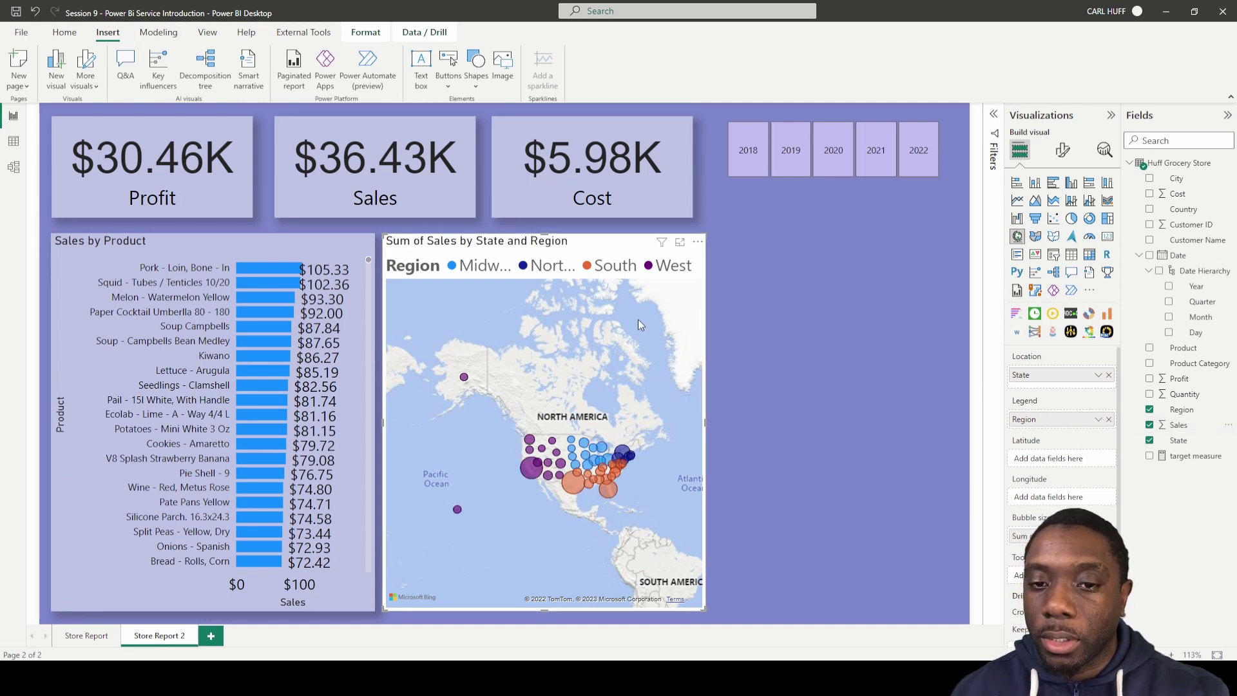
Step: Shorten the map by moving its top edge lower
drag(541, 236, 534, 384)
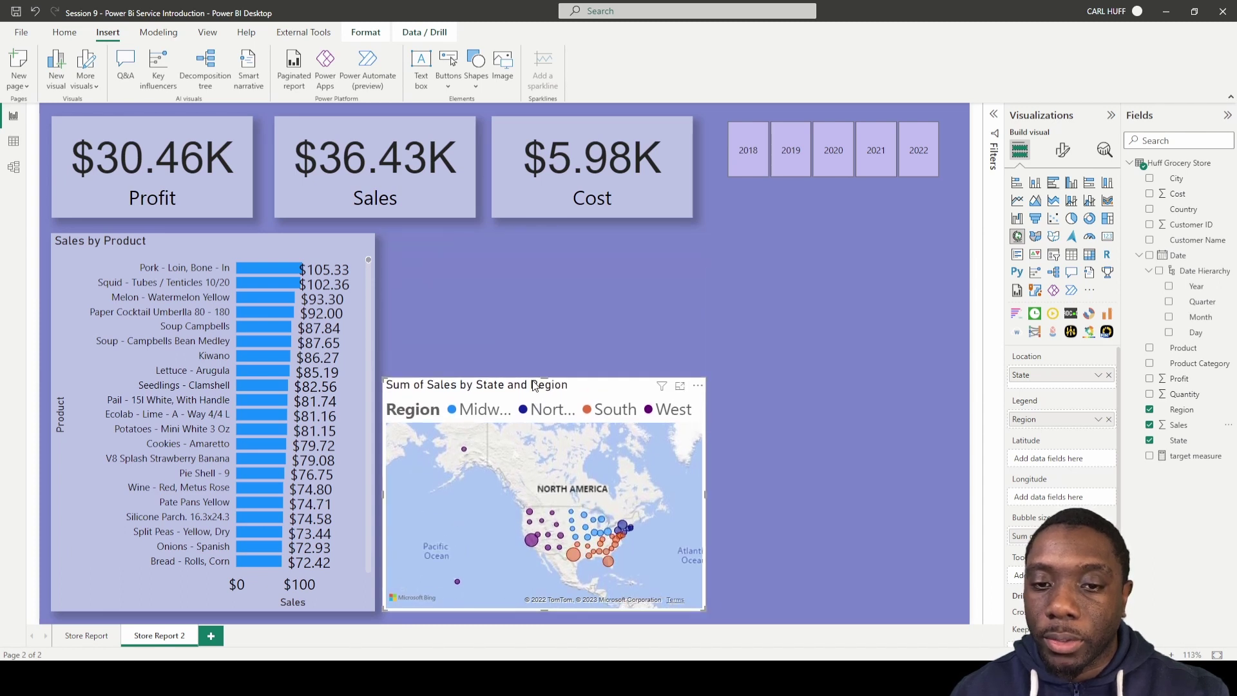
key(ctrl+z)
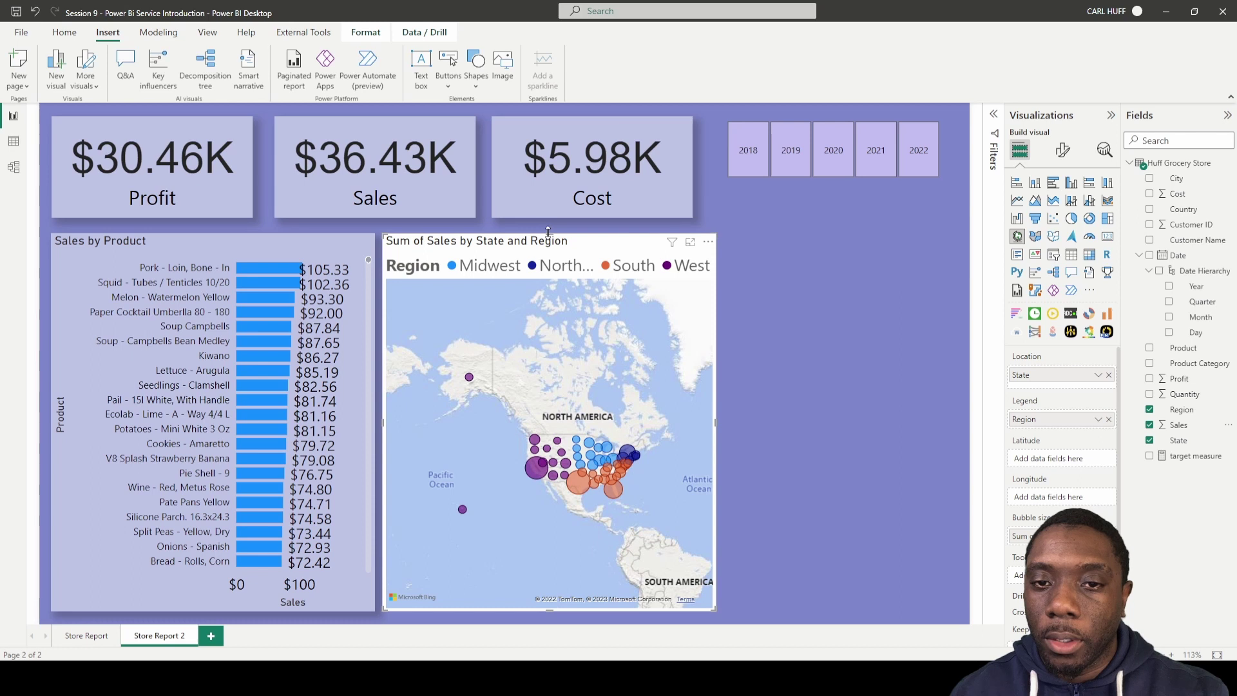
drag(547, 232, 543, 321)
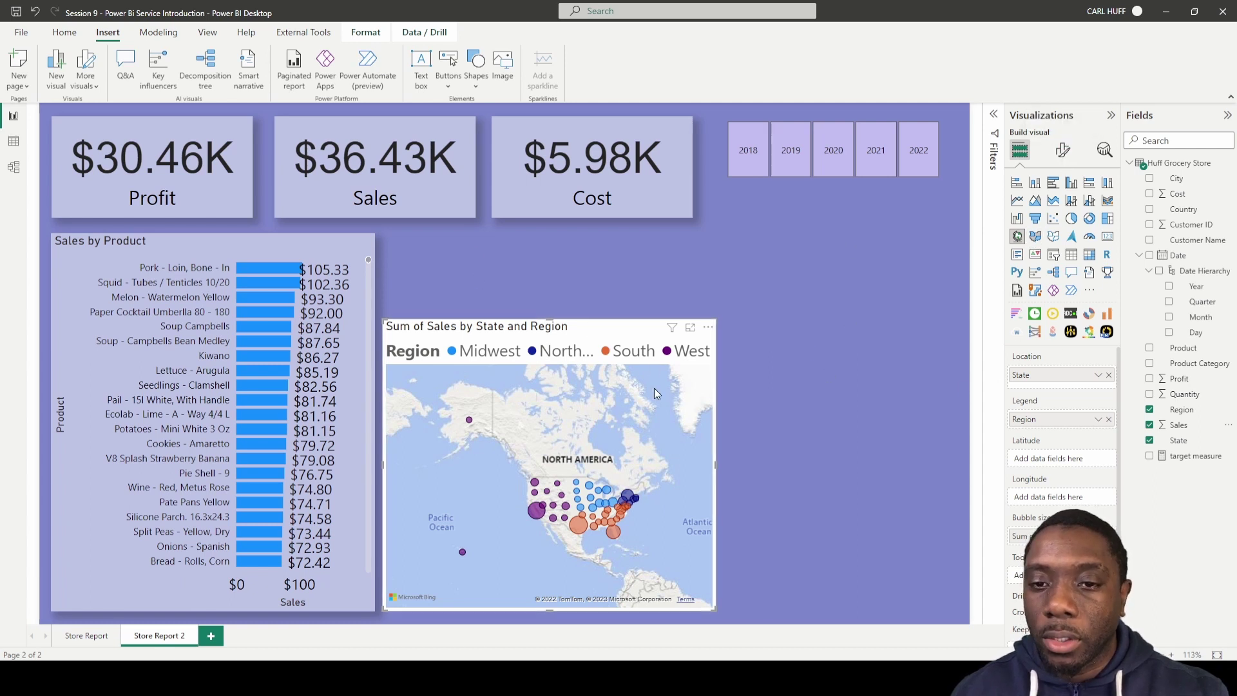
click(1060, 155)
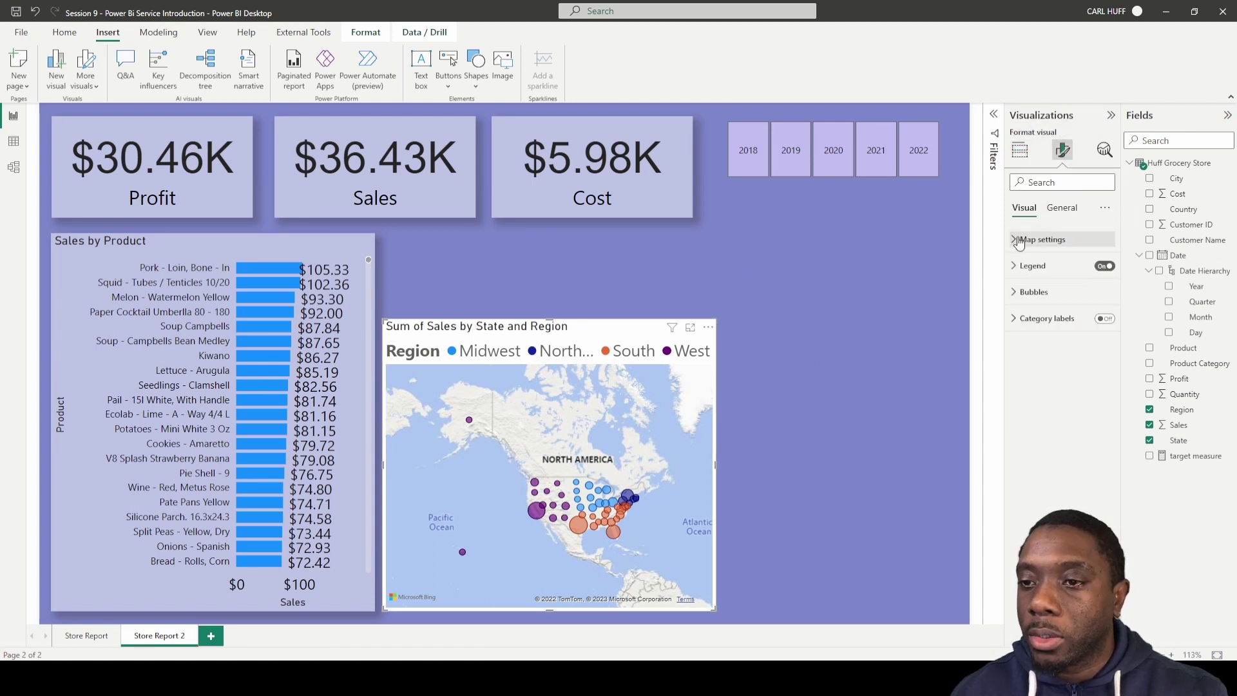
Step: Hide the map's Region legend and leave state name labels off
click(1105, 266)
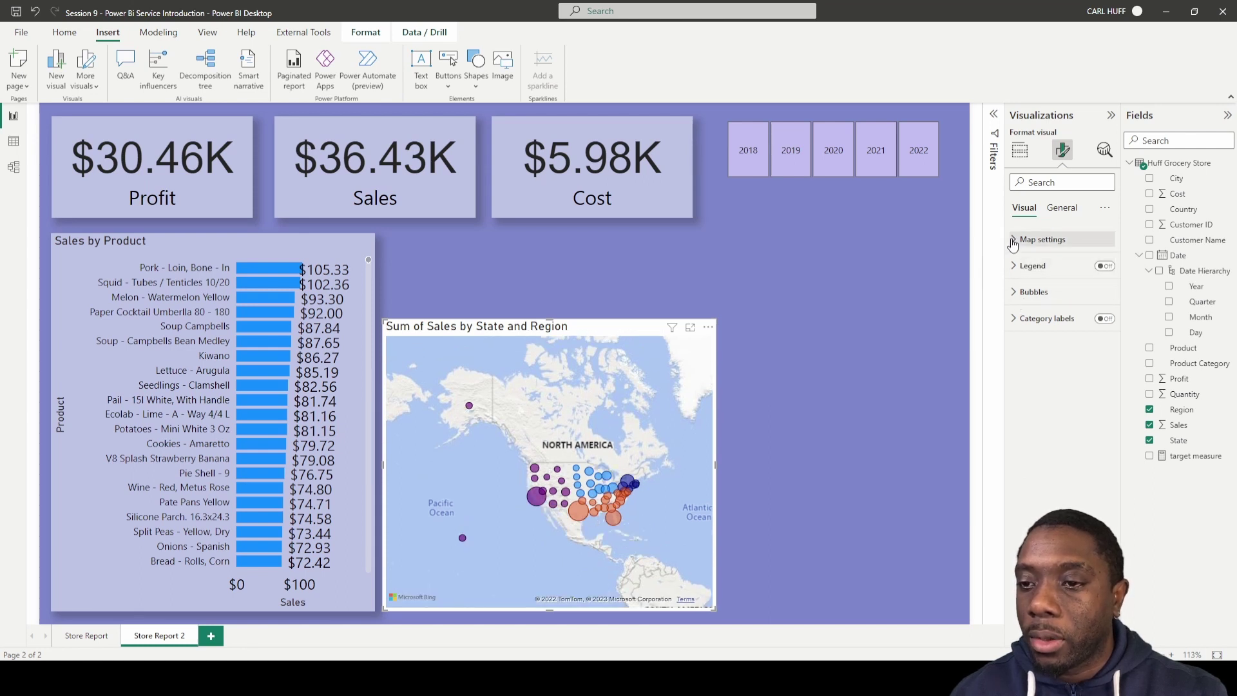
click(1104, 318)
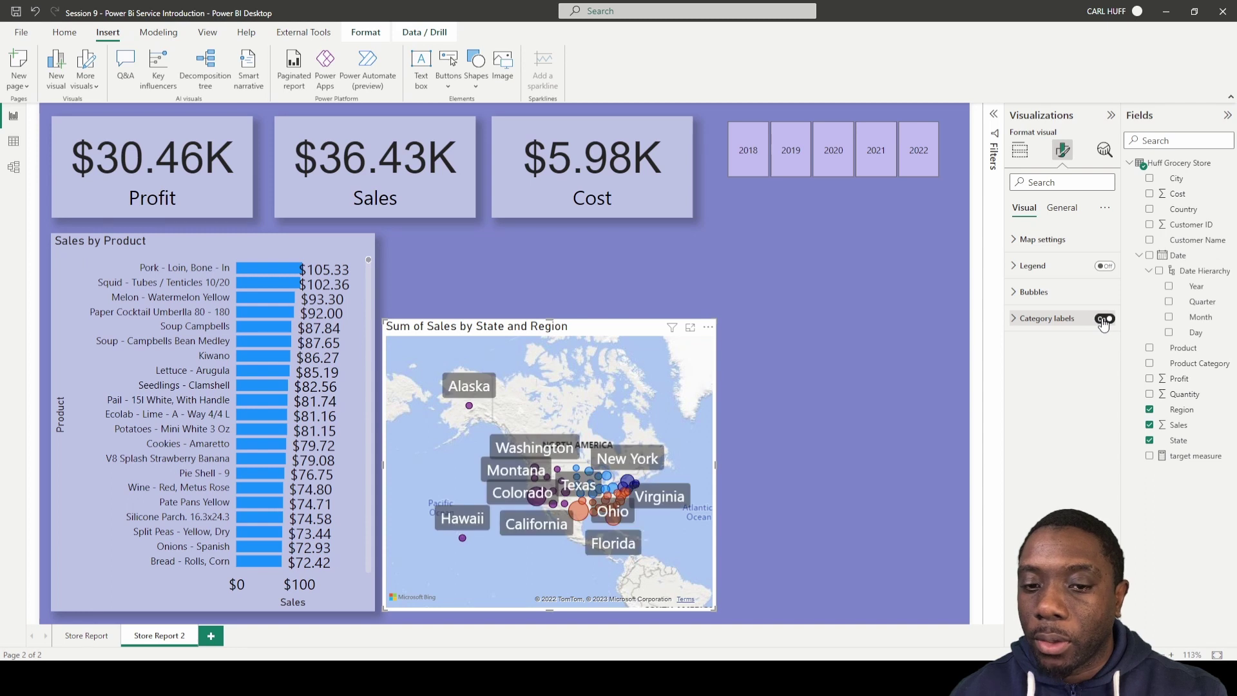
click(1104, 320)
click(1017, 240)
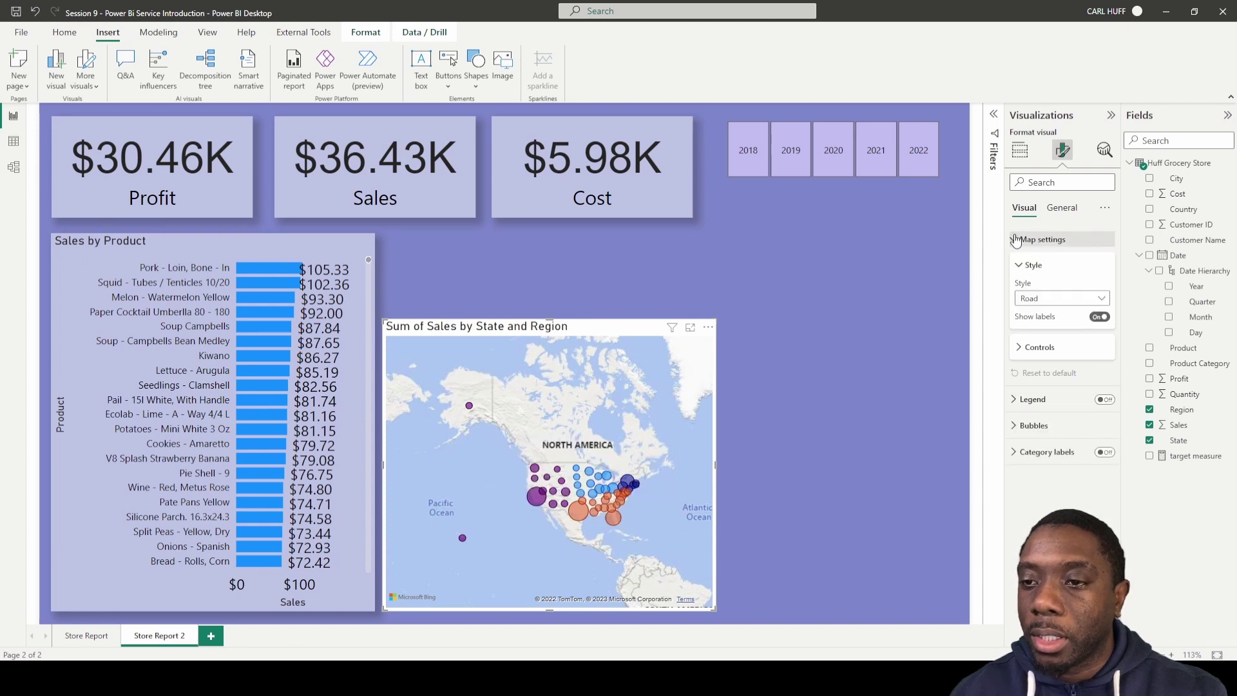
click(1026, 352)
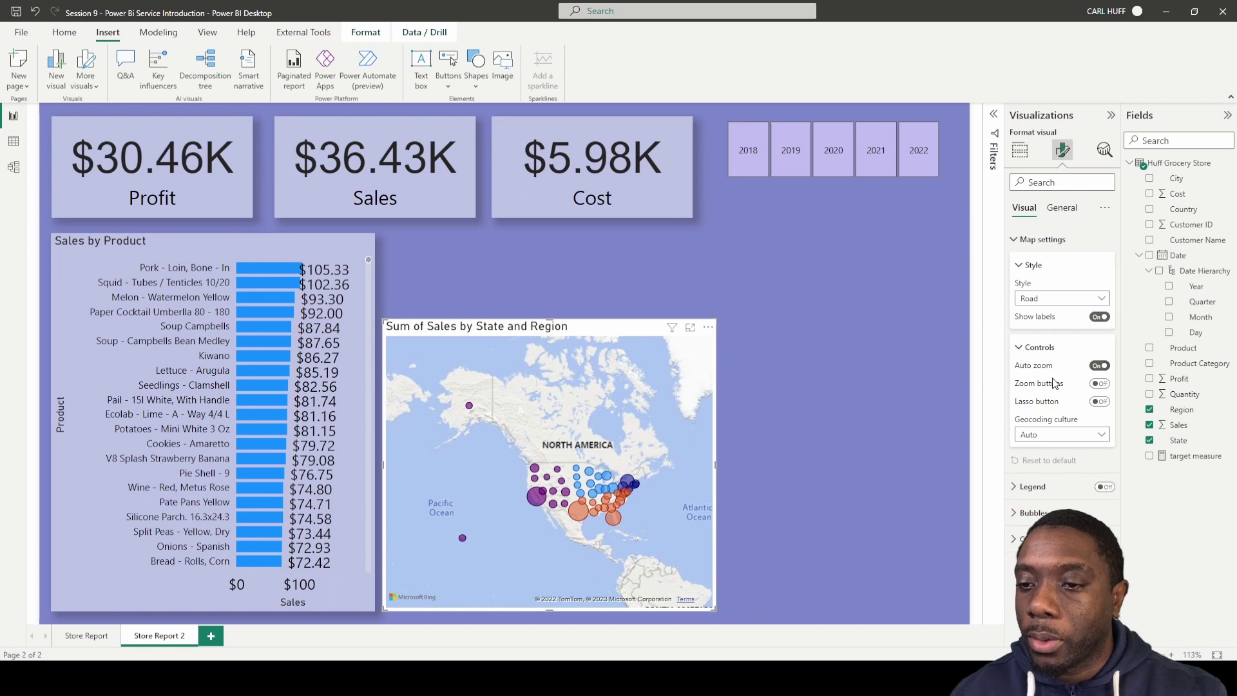
click(1020, 348)
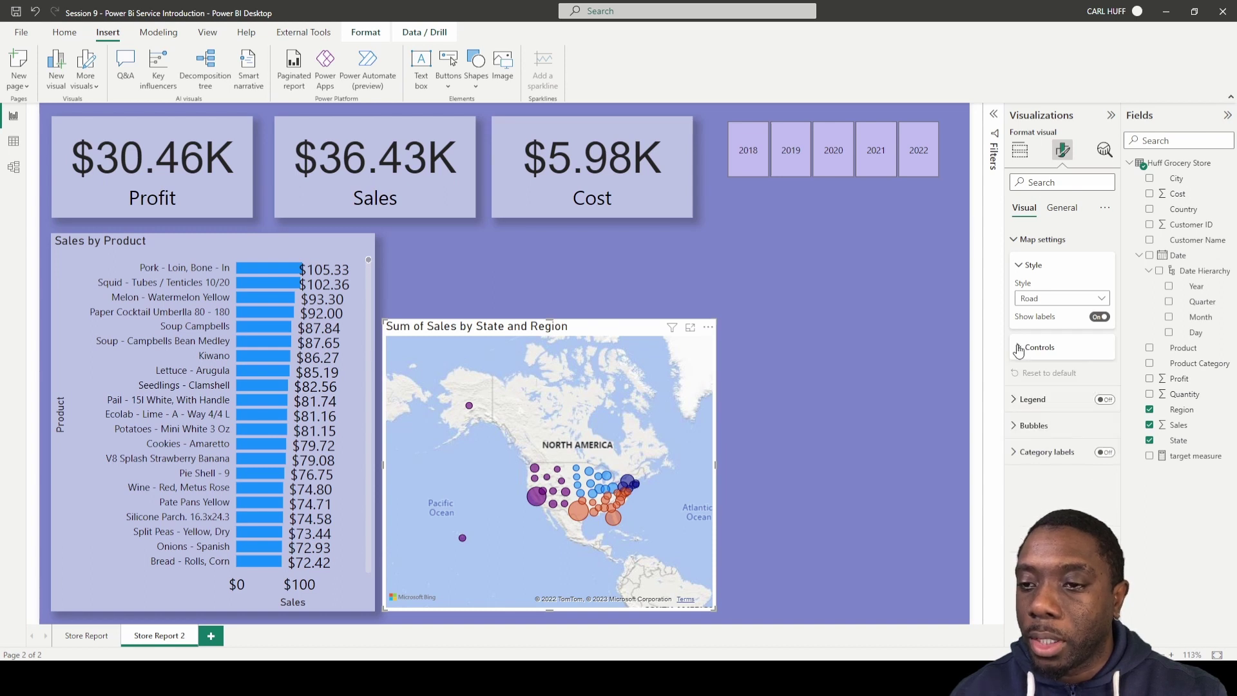
click(1019, 269)
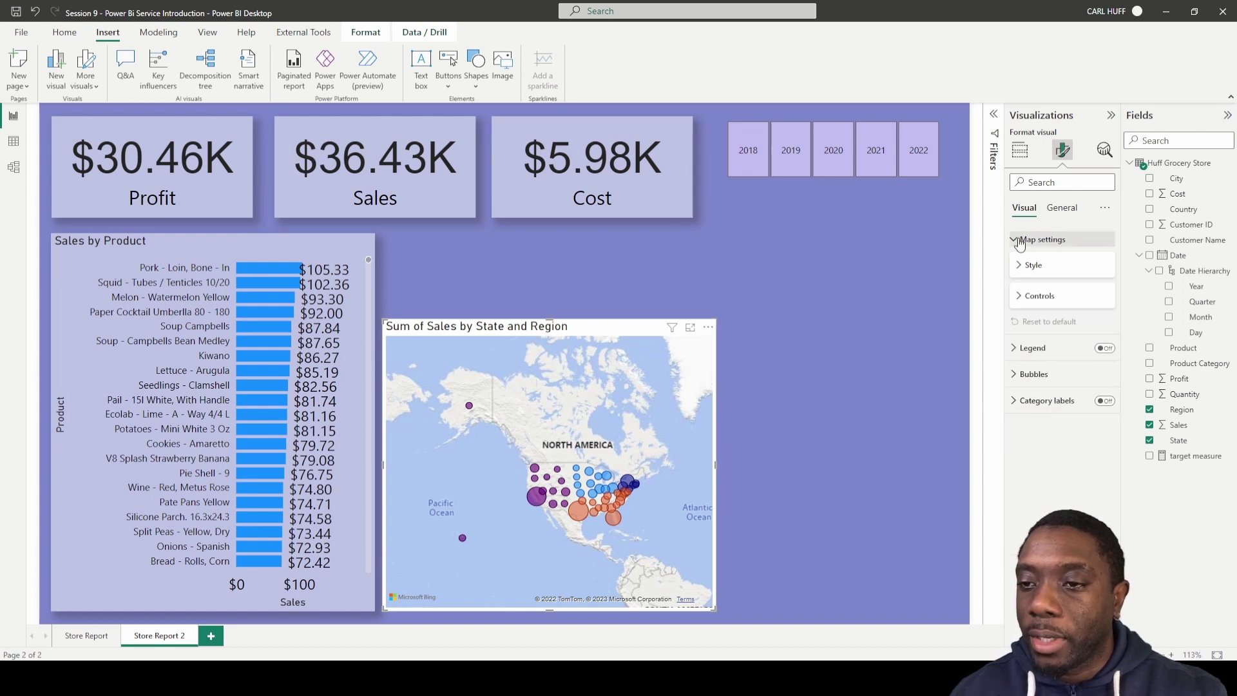
Step: Switch off the map's background and its title
click(1061, 208)
click(1033, 292)
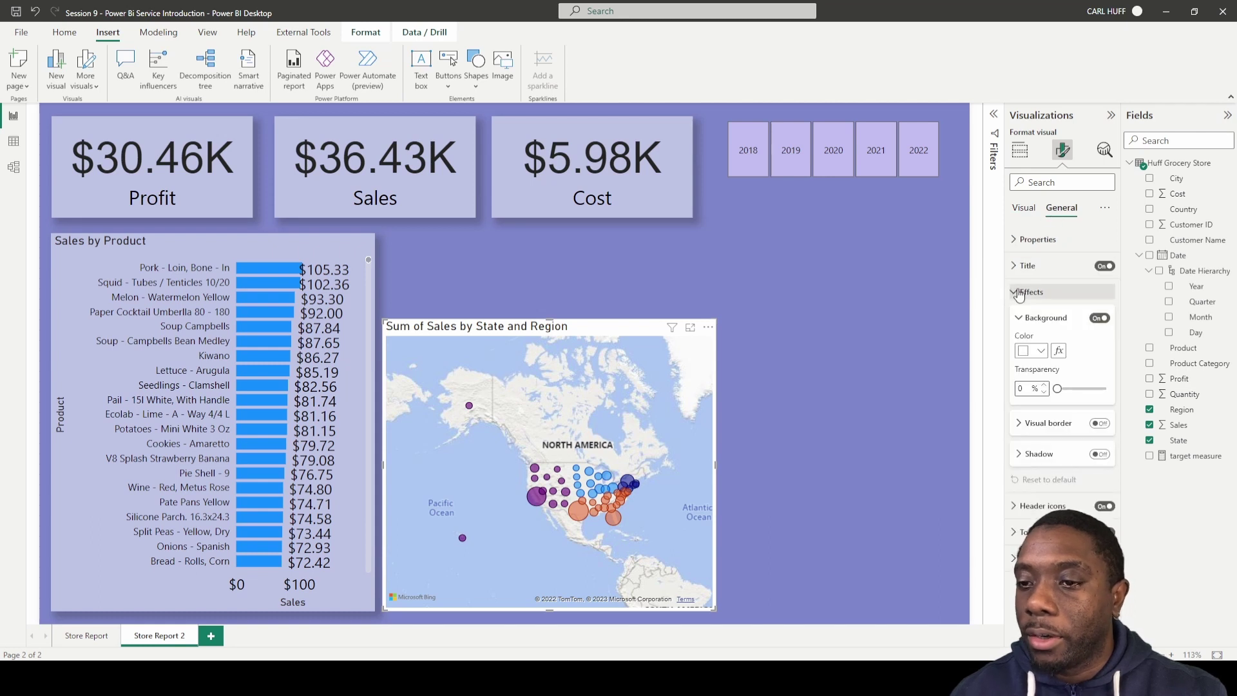
click(1101, 318)
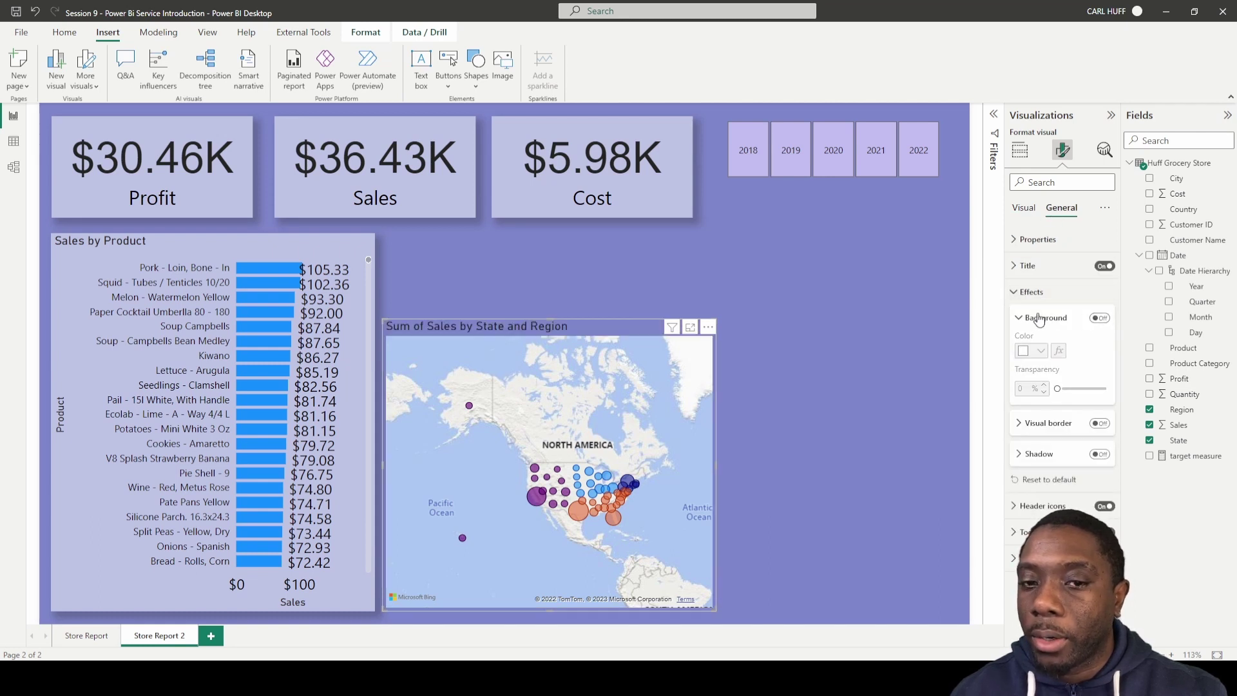
click(1105, 266)
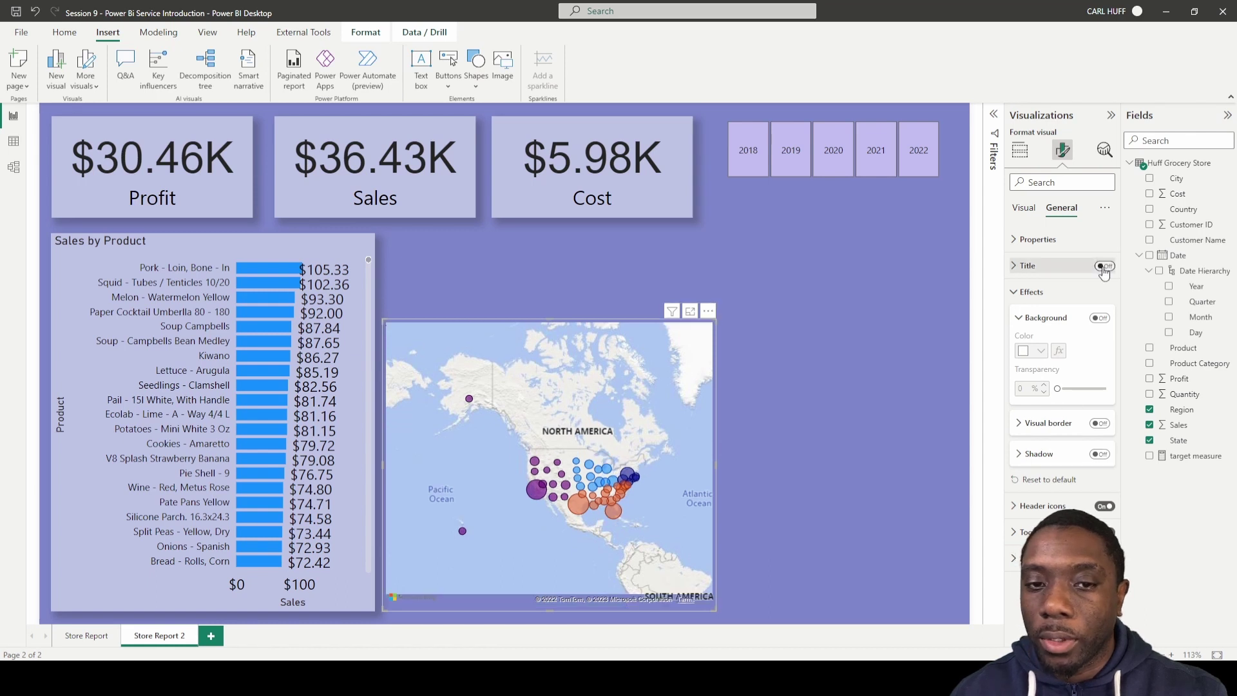
click(597, 290)
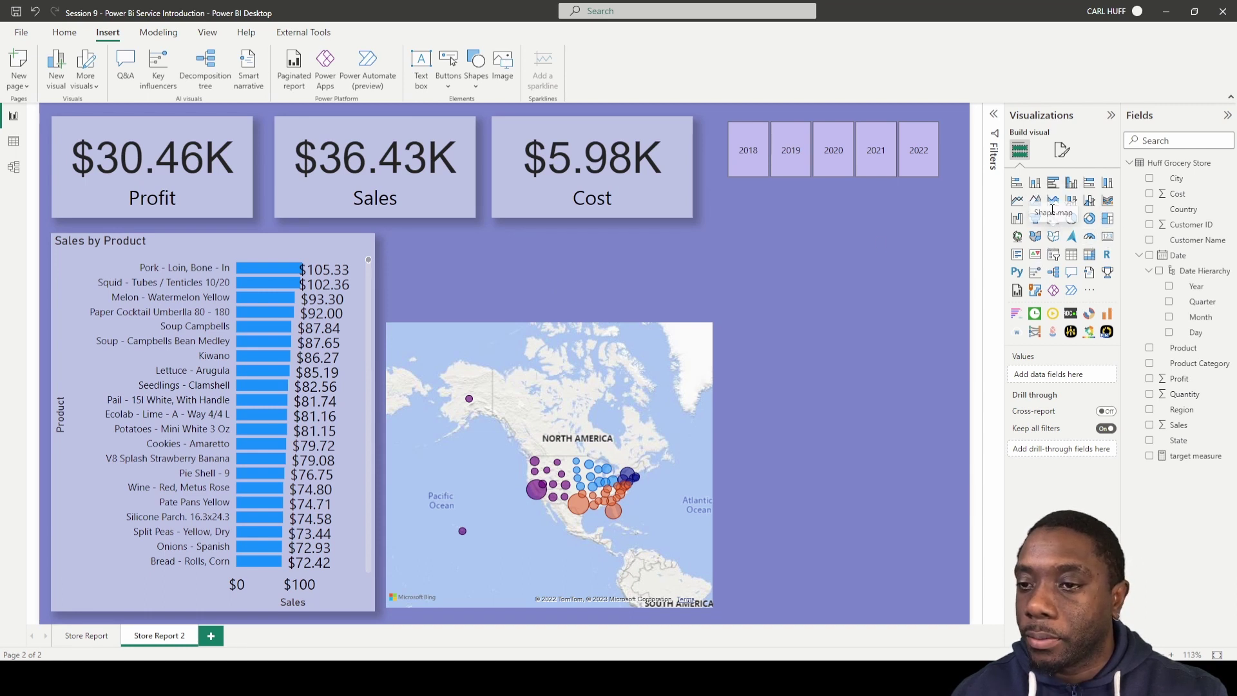
Step: Duplicate the year slicer above the map and change its field from Year to Region
click(945, 148)
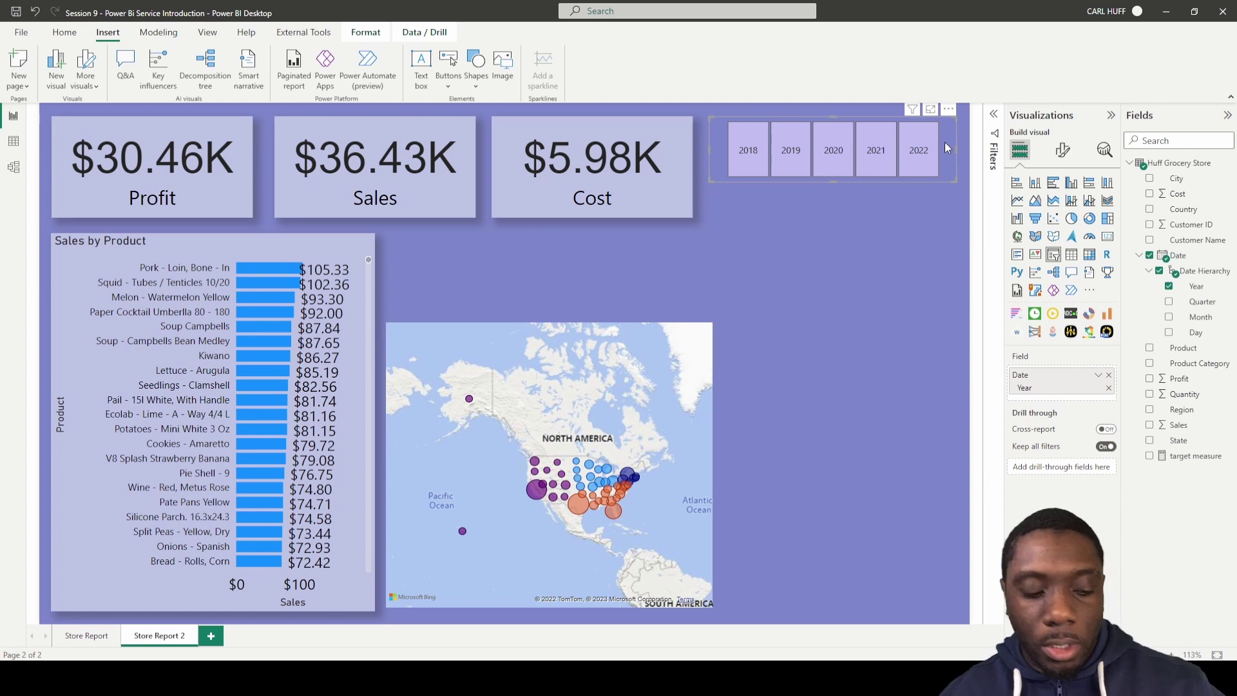
key(ctrl+c)
key(ctrl+v)
drag(888, 188, 717, 310)
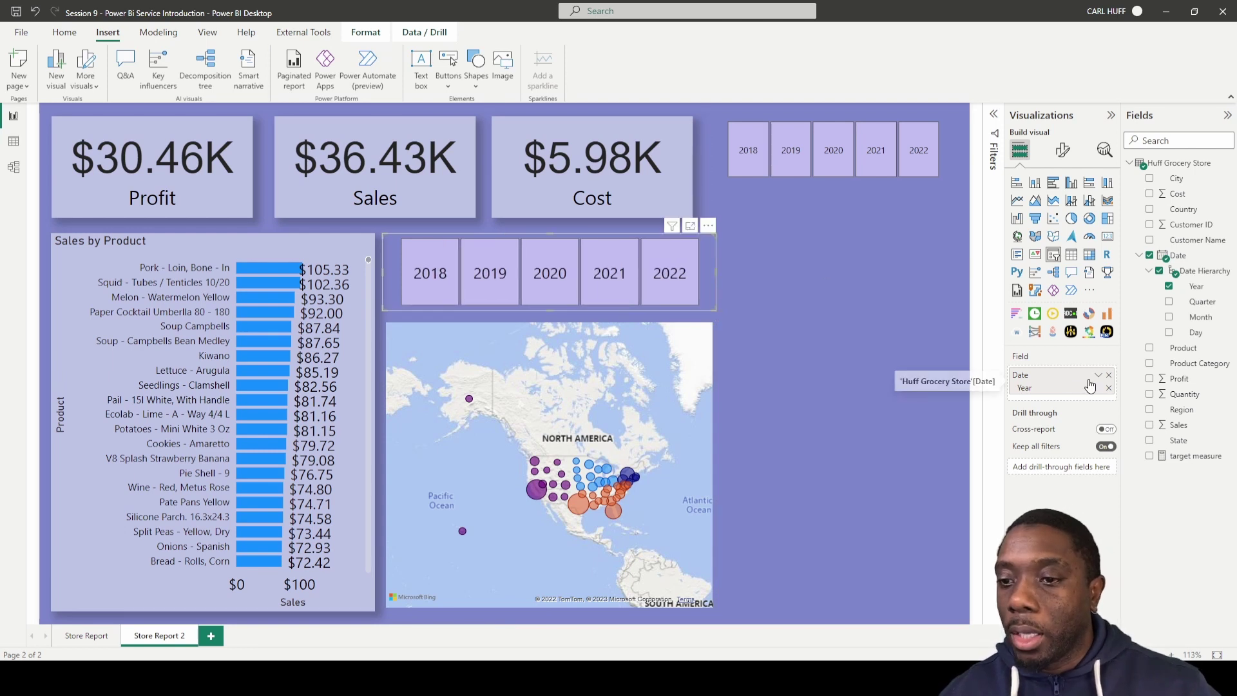
drag(1180, 416, 1070, 394)
click(1110, 376)
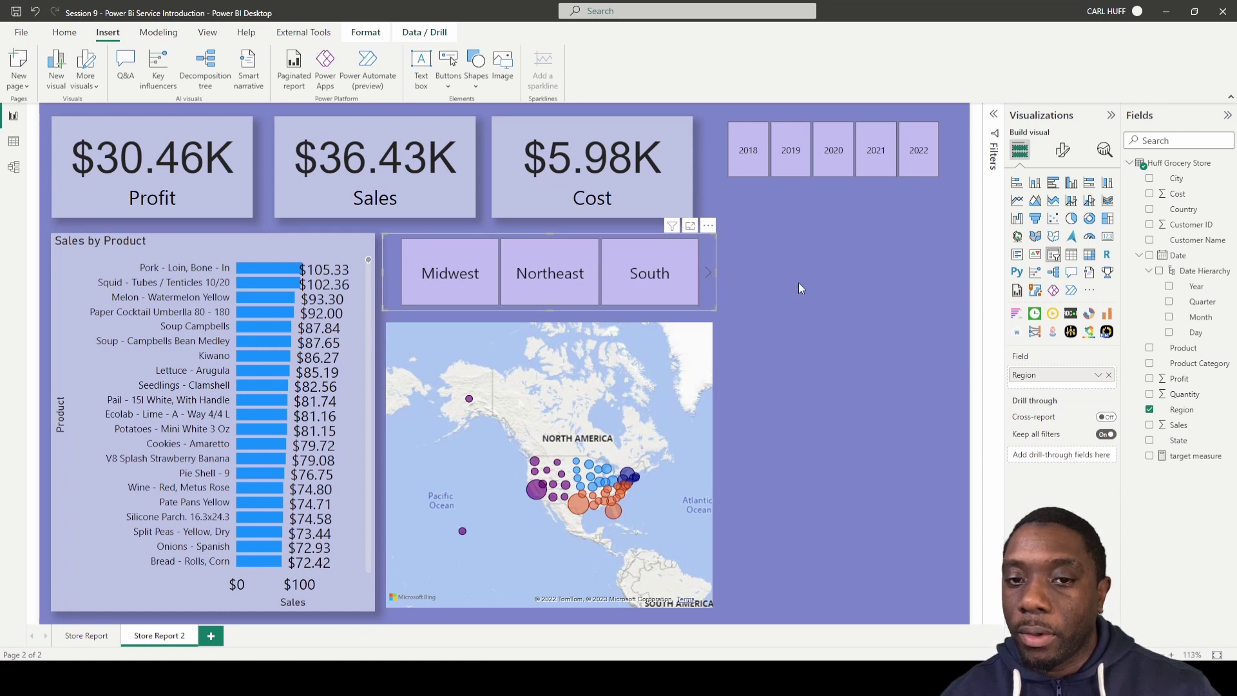
Step: Set the Region slicer's values font size to 12
click(1059, 155)
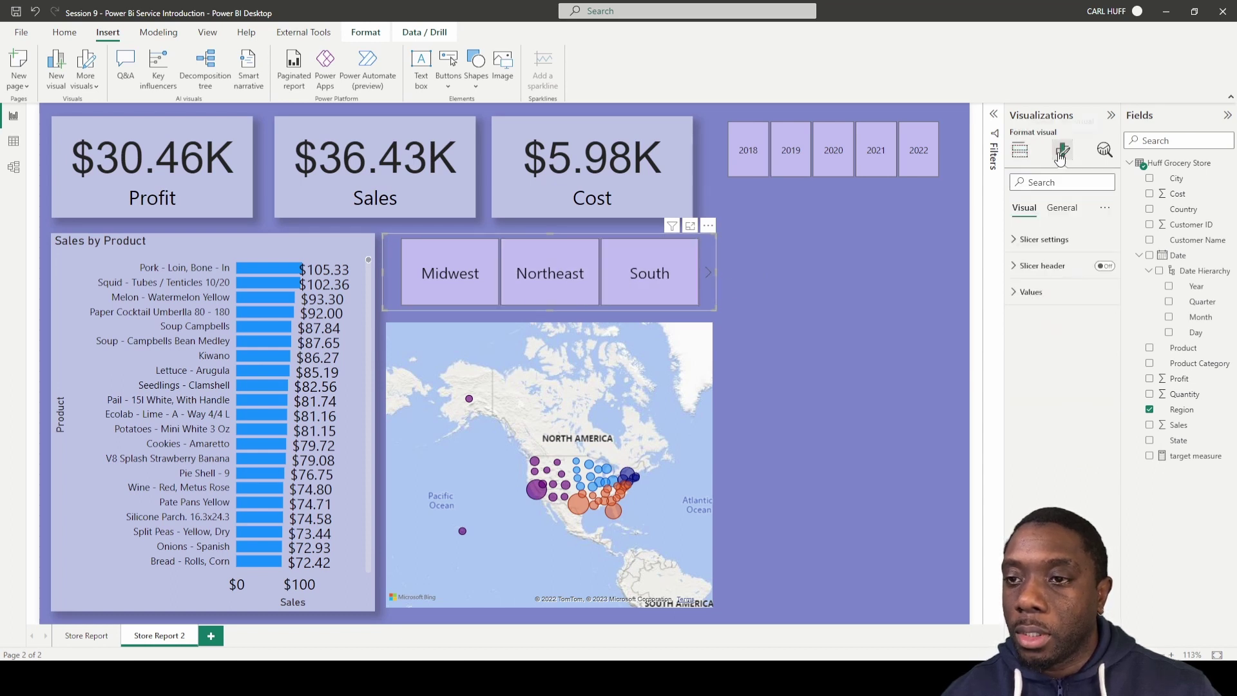
click(1016, 241)
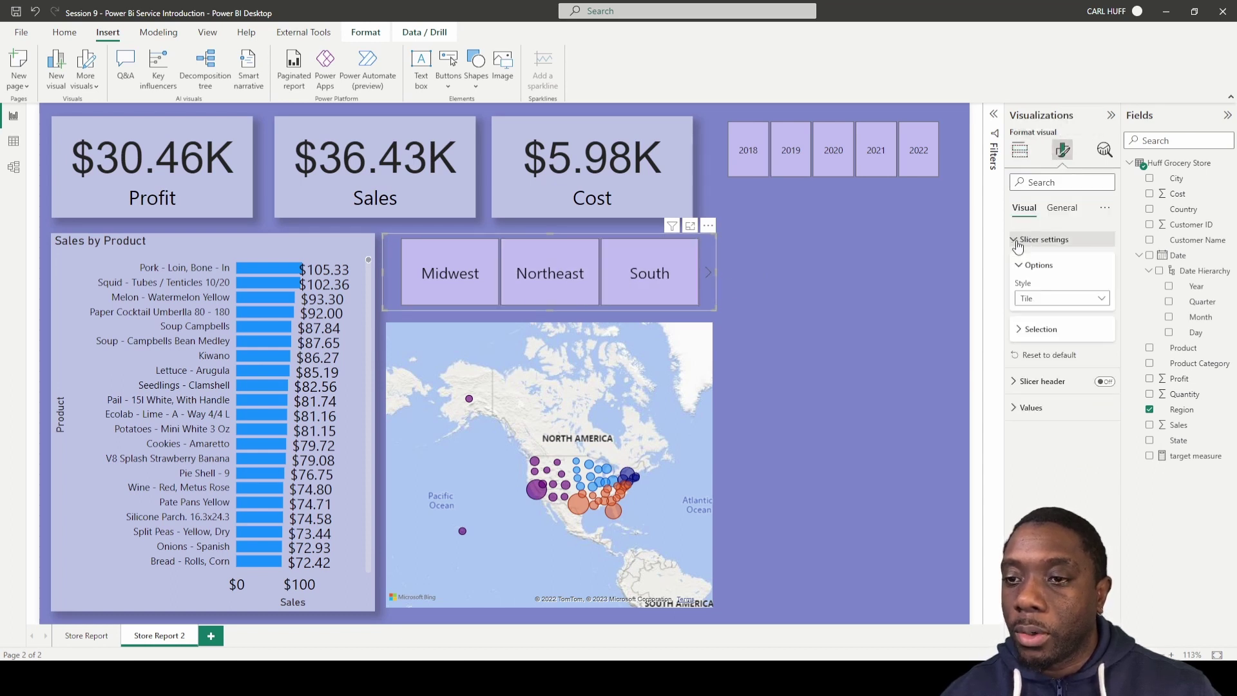
click(1038, 330)
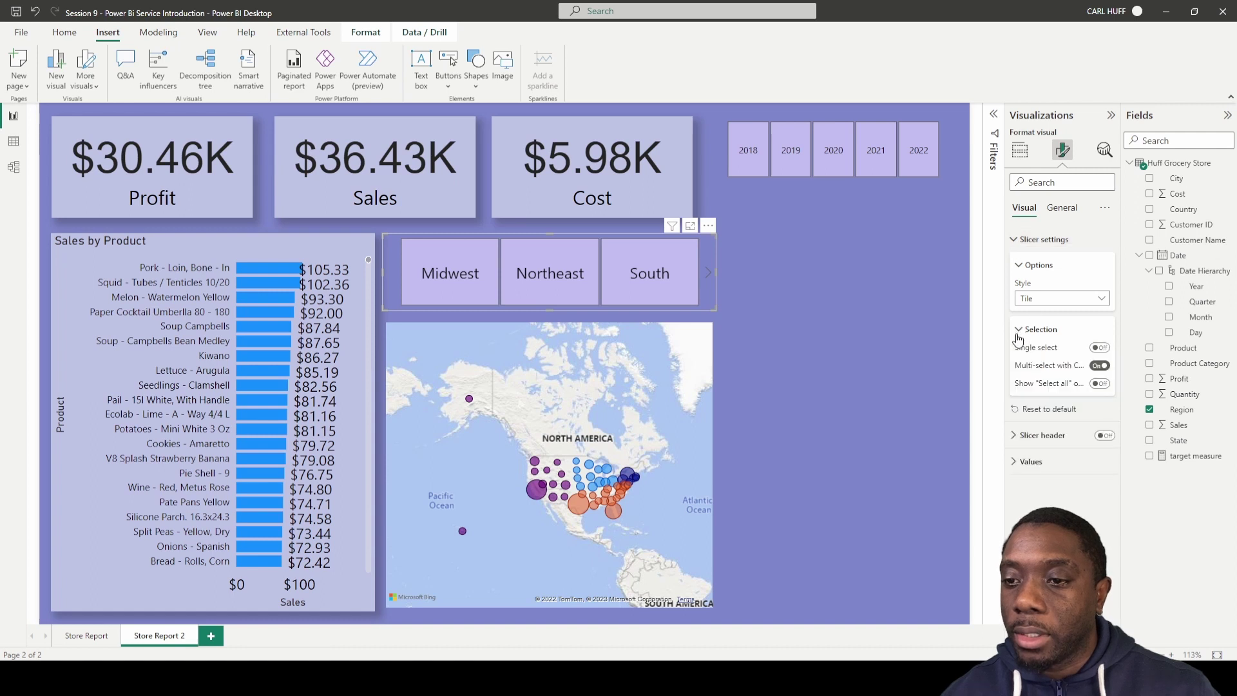
click(1017, 239)
click(1022, 296)
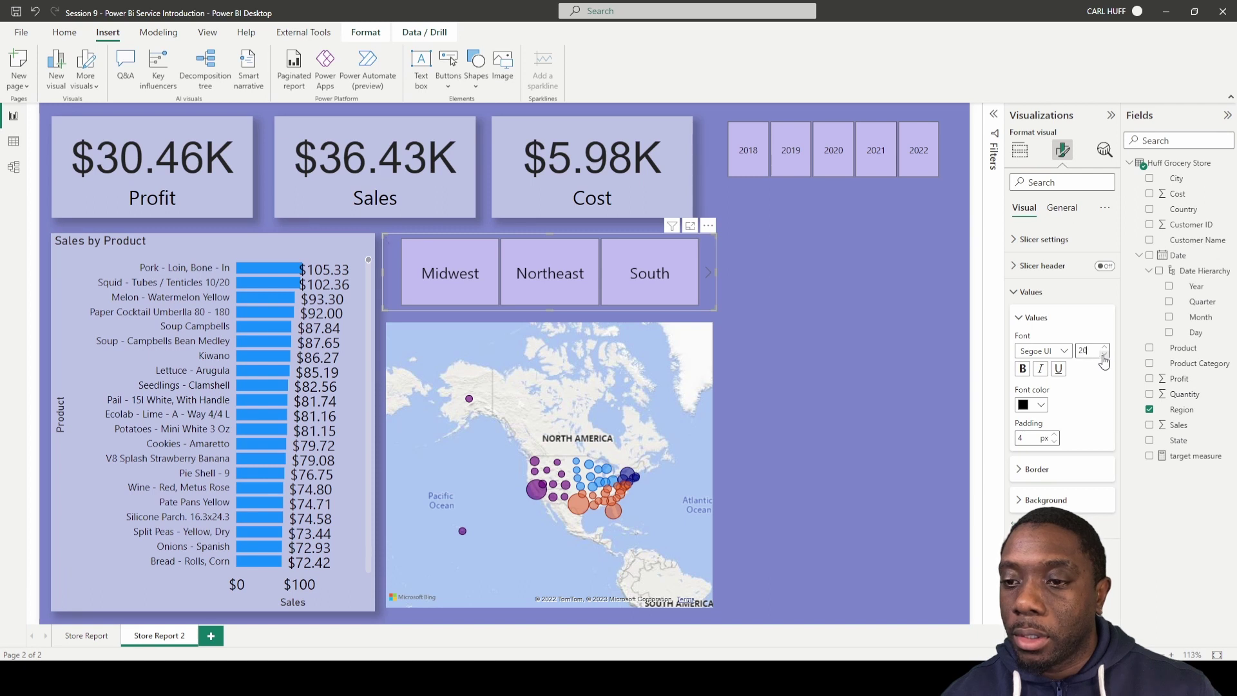
click(1104, 358)
click(1104, 358)
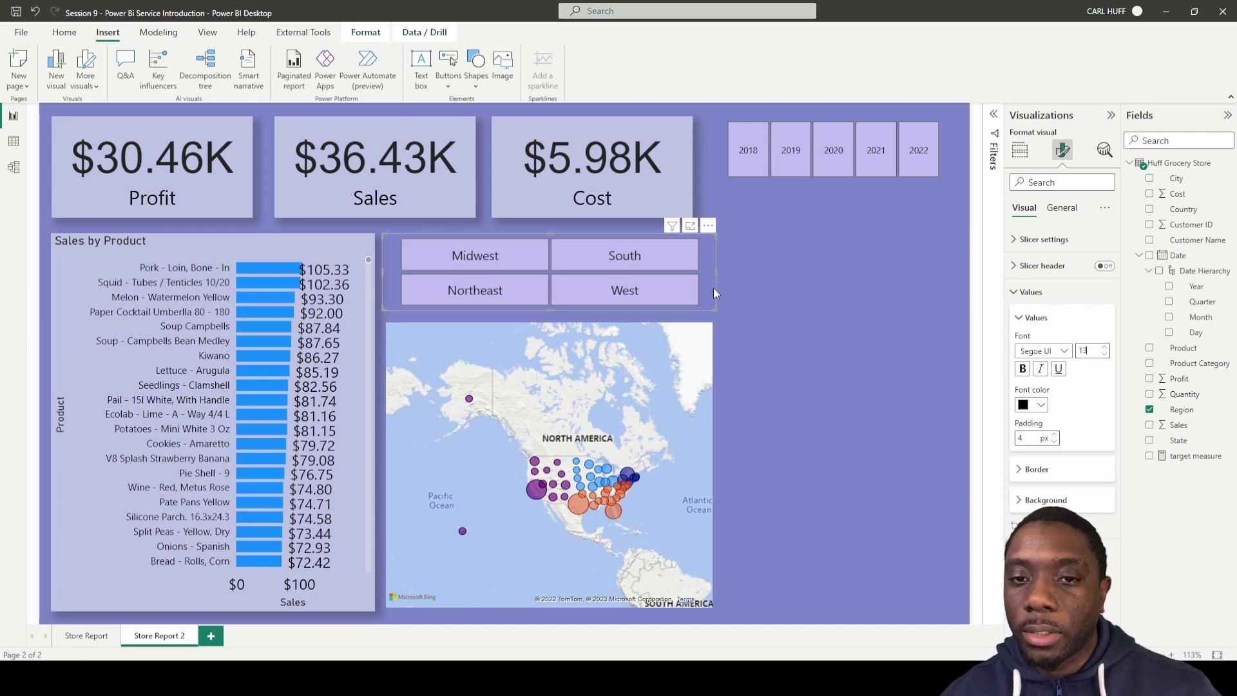
click(764, 297)
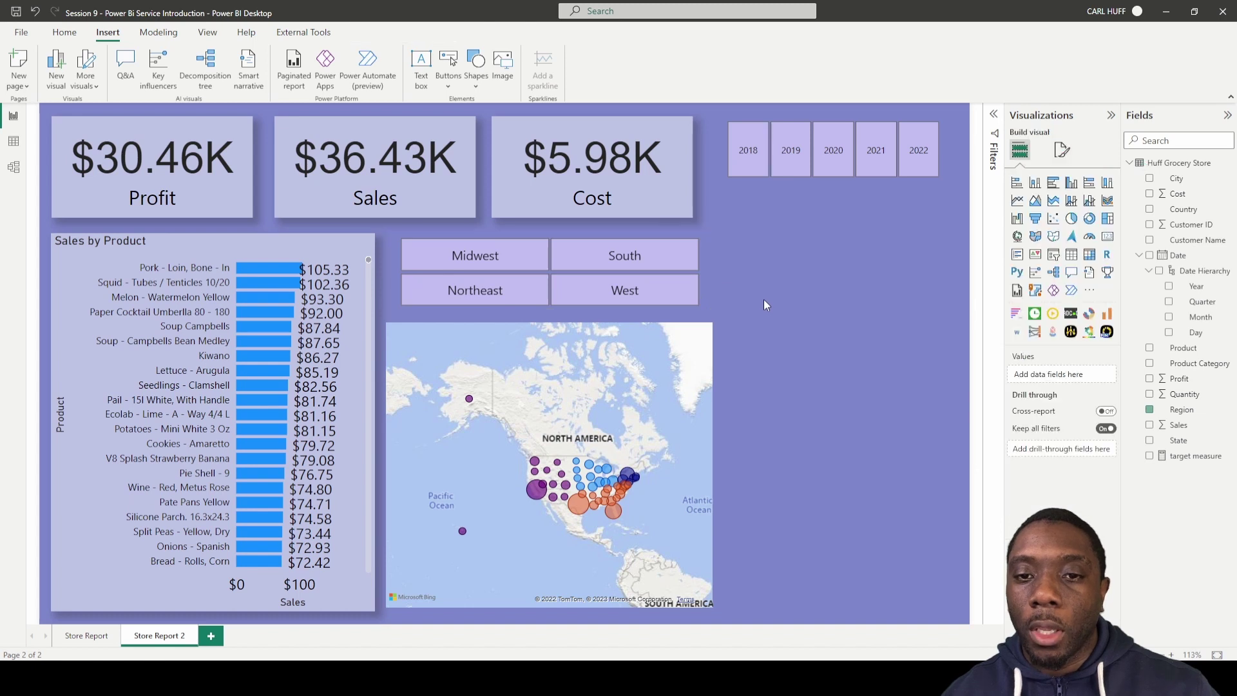
Step: Test the Region slicer by filtering to Midwest, then South, and clearing each
click(518, 260)
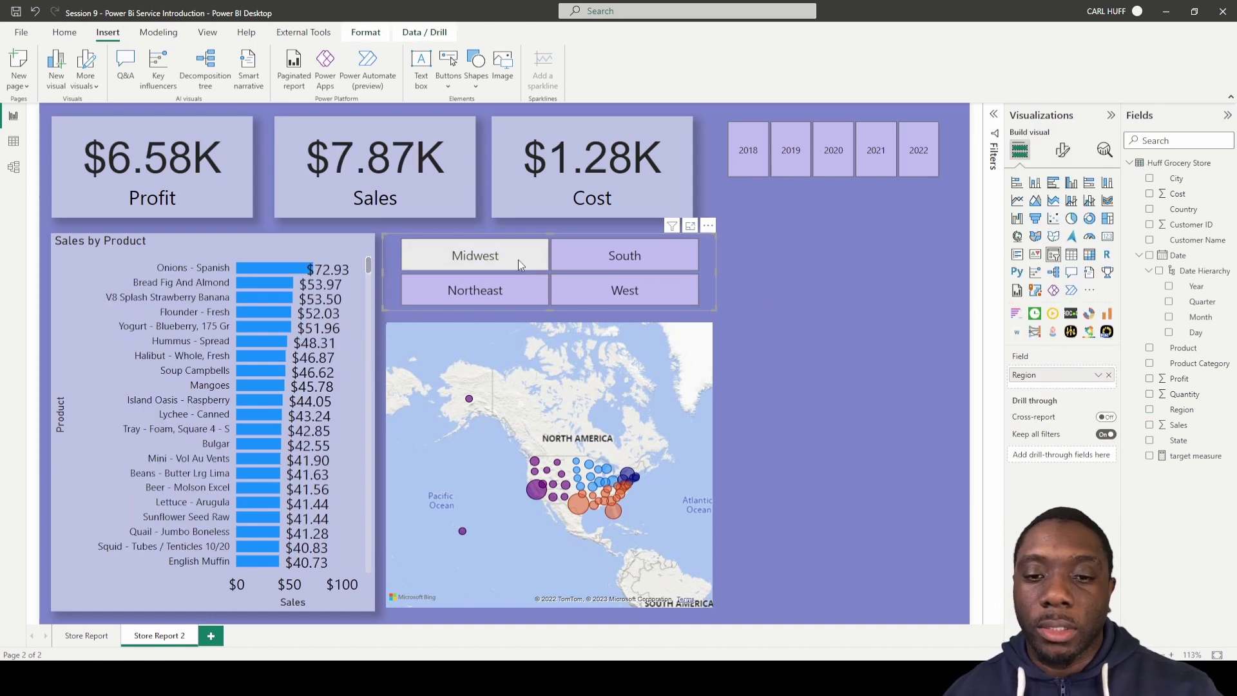
click(518, 261)
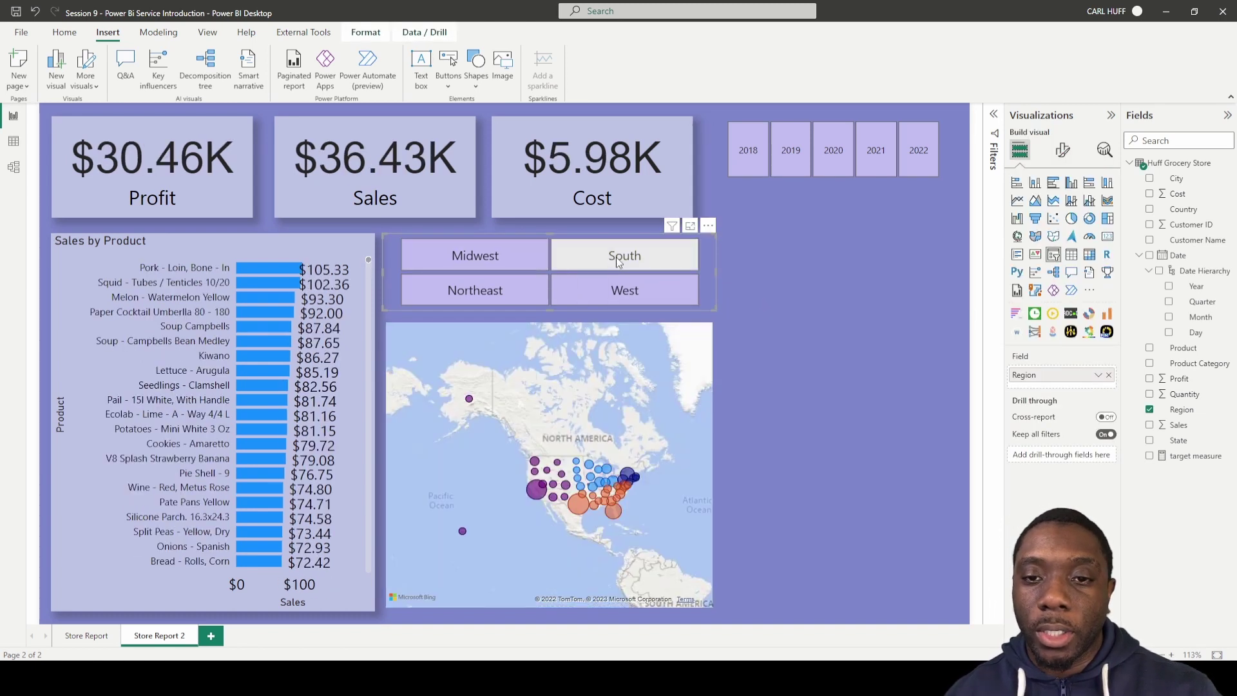
click(616, 257)
click(616, 257)
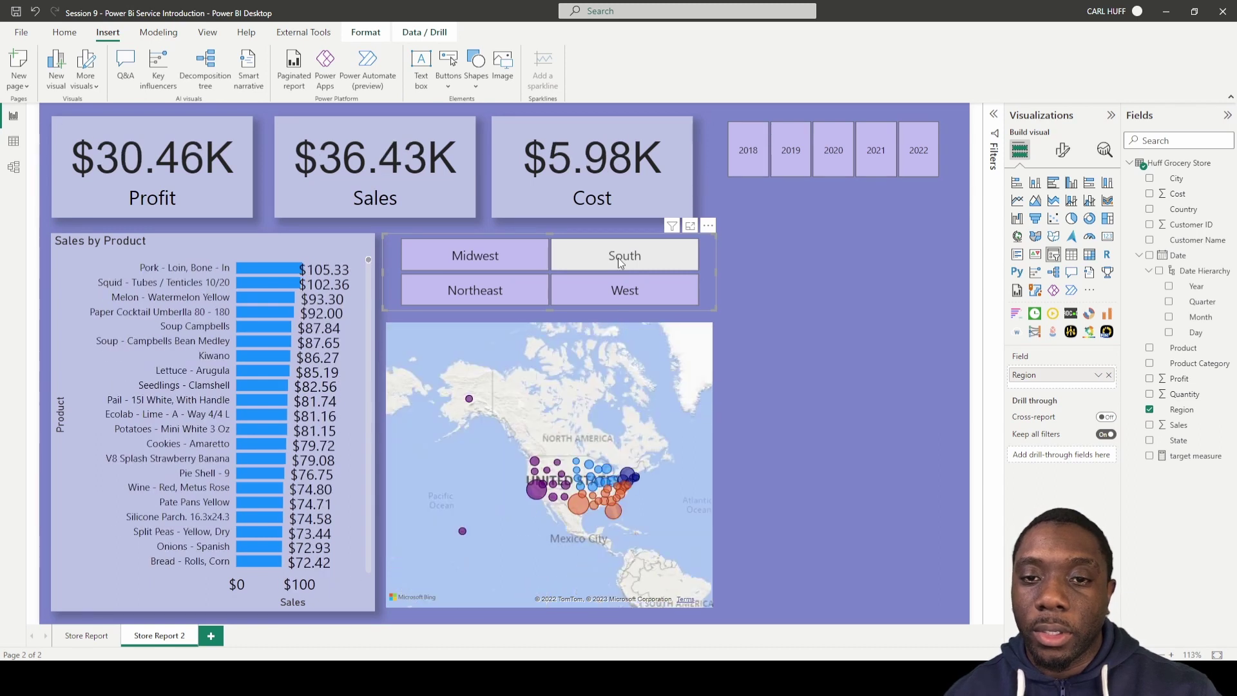
click(740, 278)
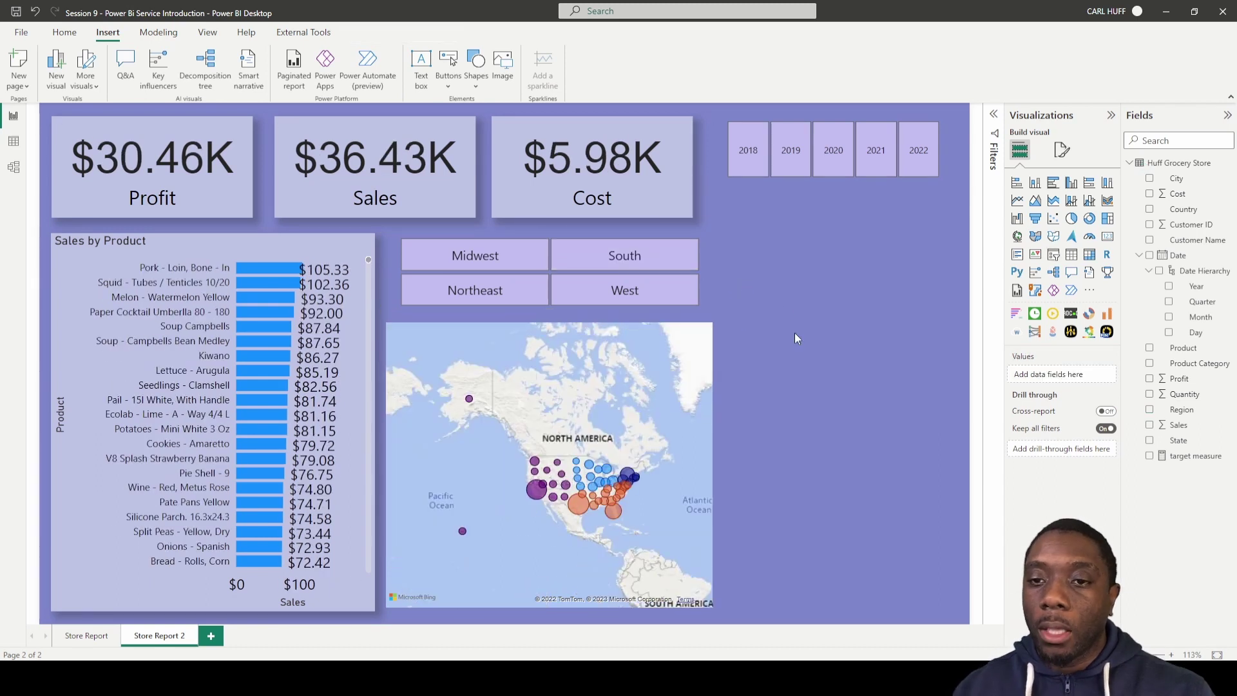
Step: Place a pie chart right of the region slicer showing Sales by Region
click(1071, 218)
drag(801, 283, 845, 413)
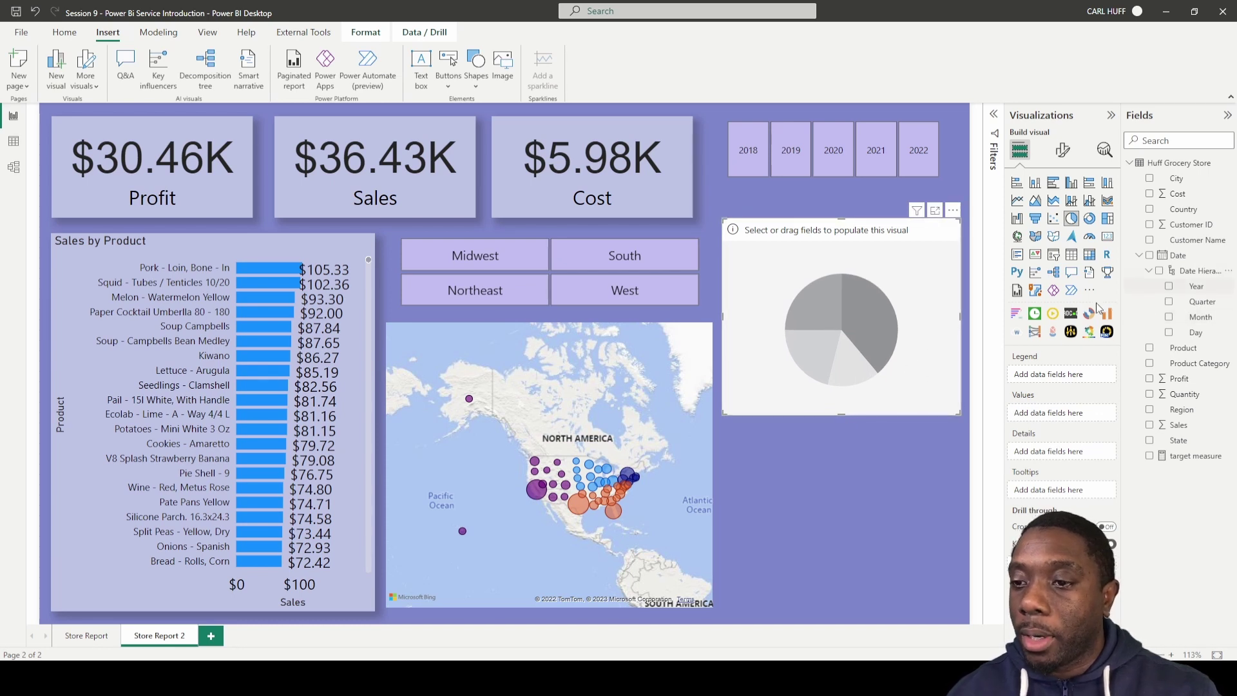
click(1149, 410)
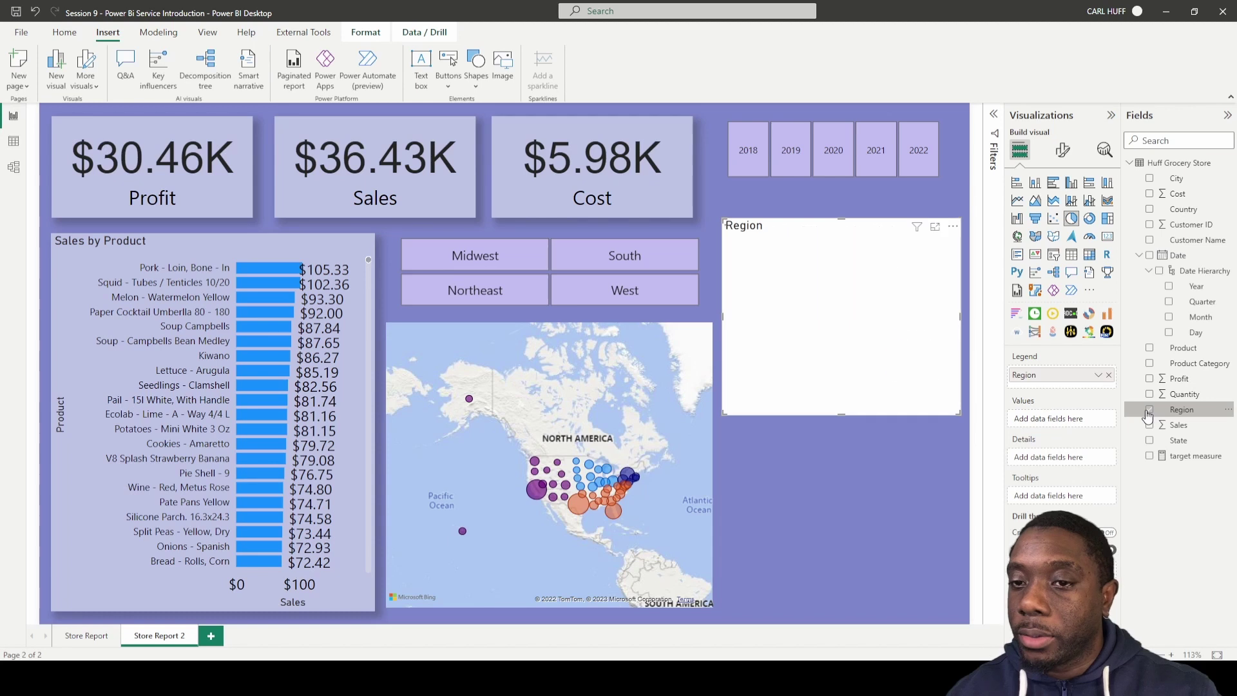
click(1149, 425)
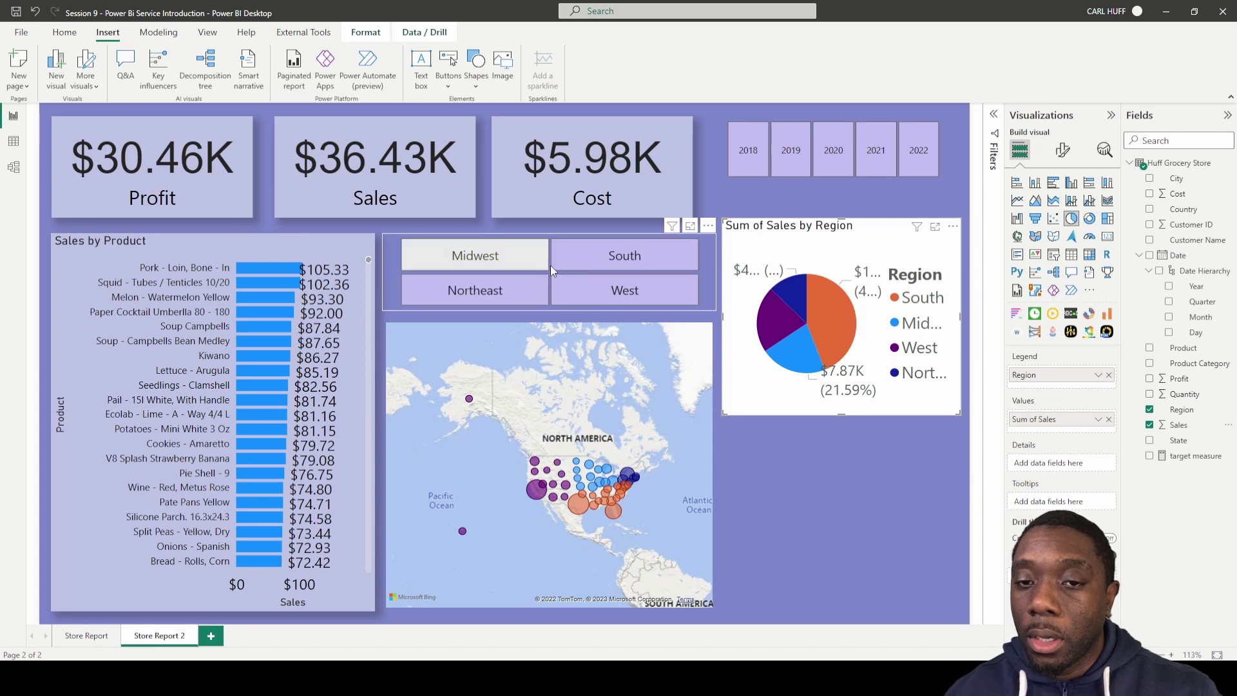
Step: Hide the pie legend and show data-value-only labels inside the slices
click(1063, 150)
click(1104, 239)
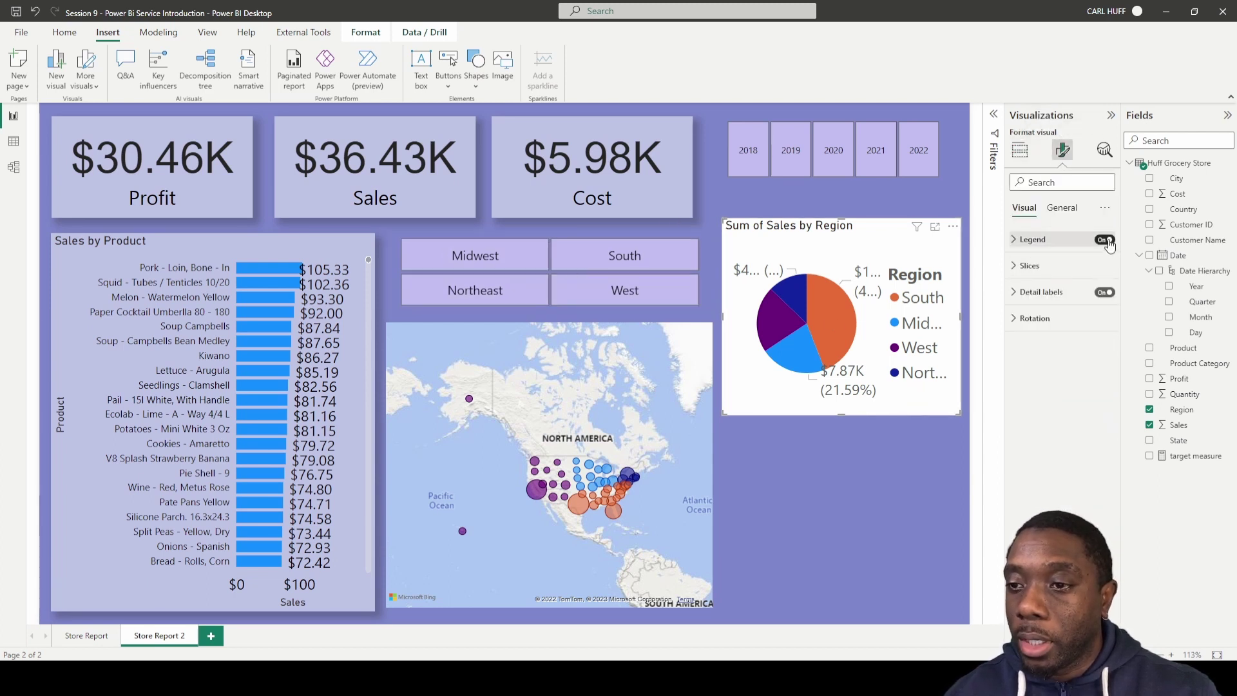
click(1018, 295)
click(1063, 353)
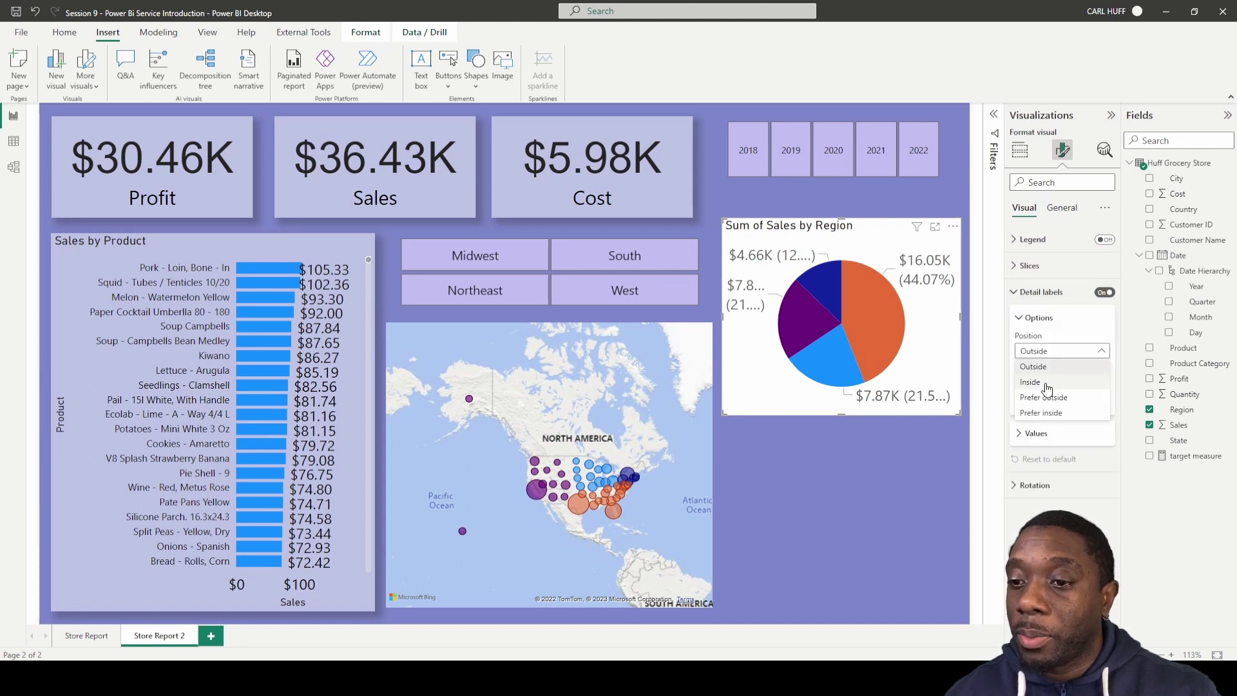
click(1046, 384)
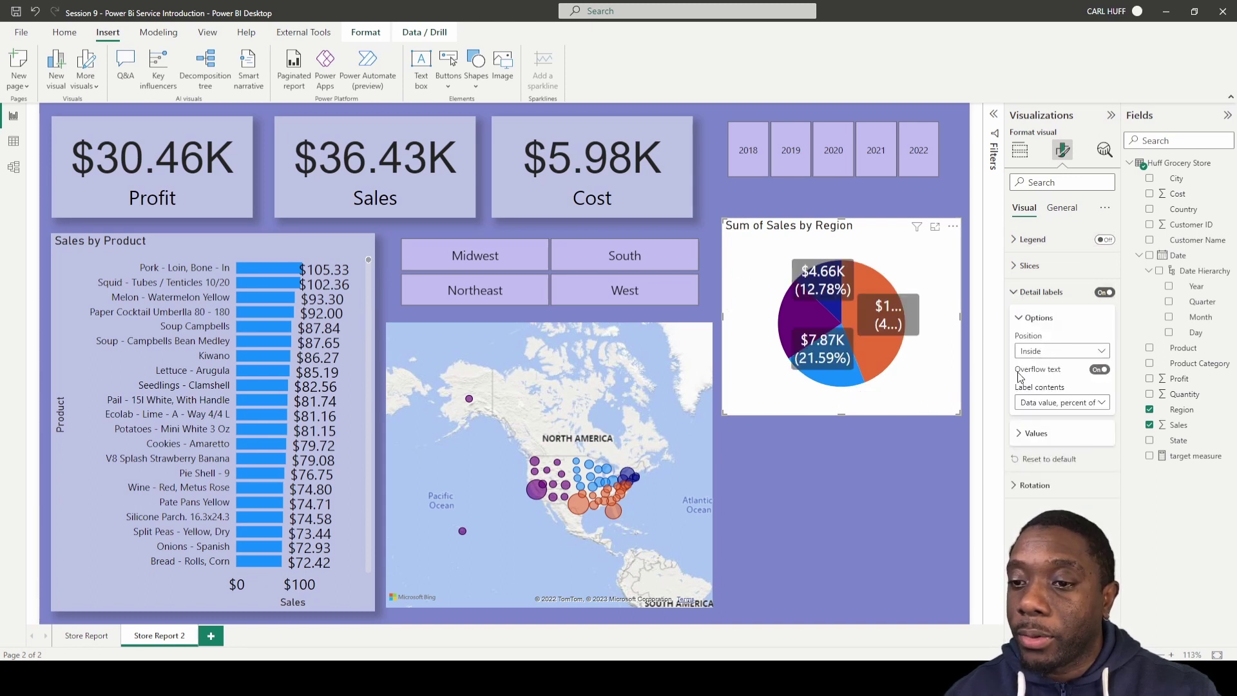
click(1064, 403)
click(1046, 434)
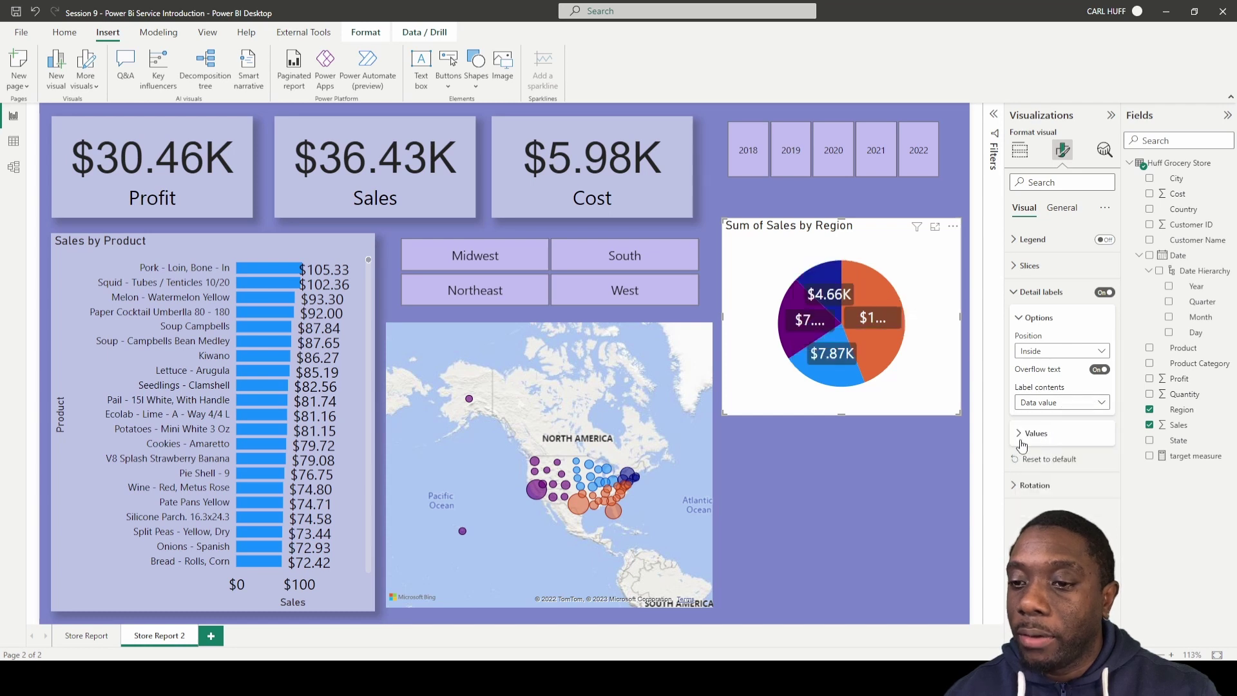
Step: Make the pie labels font size 10, white and bold
click(1019, 437)
click(1104, 471)
click(1105, 471)
click(1105, 471)
click(1105, 471)
click(1105, 471)
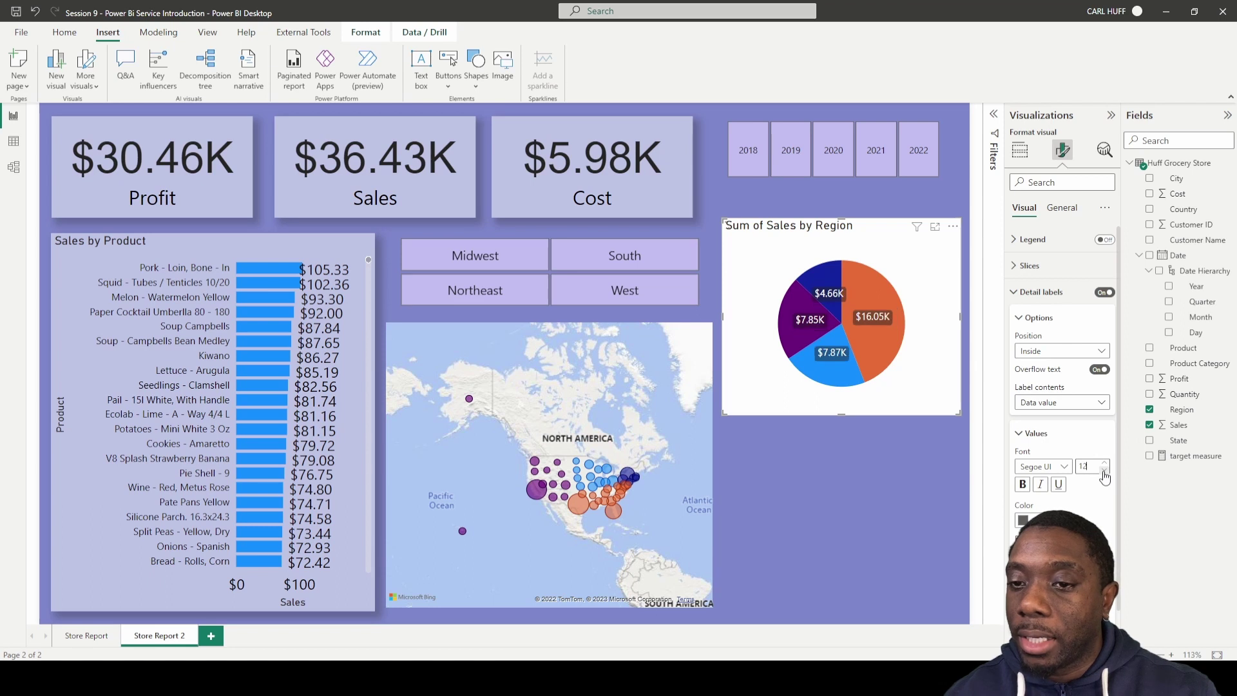
click(1105, 471)
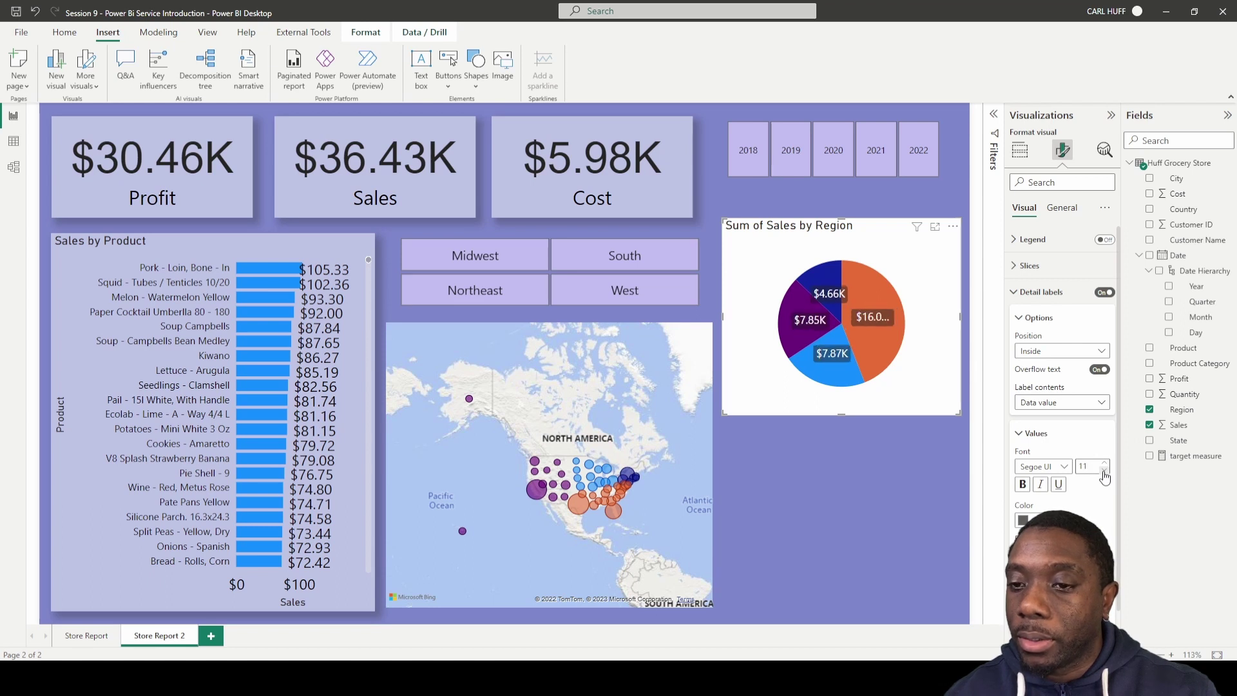
click(1105, 471)
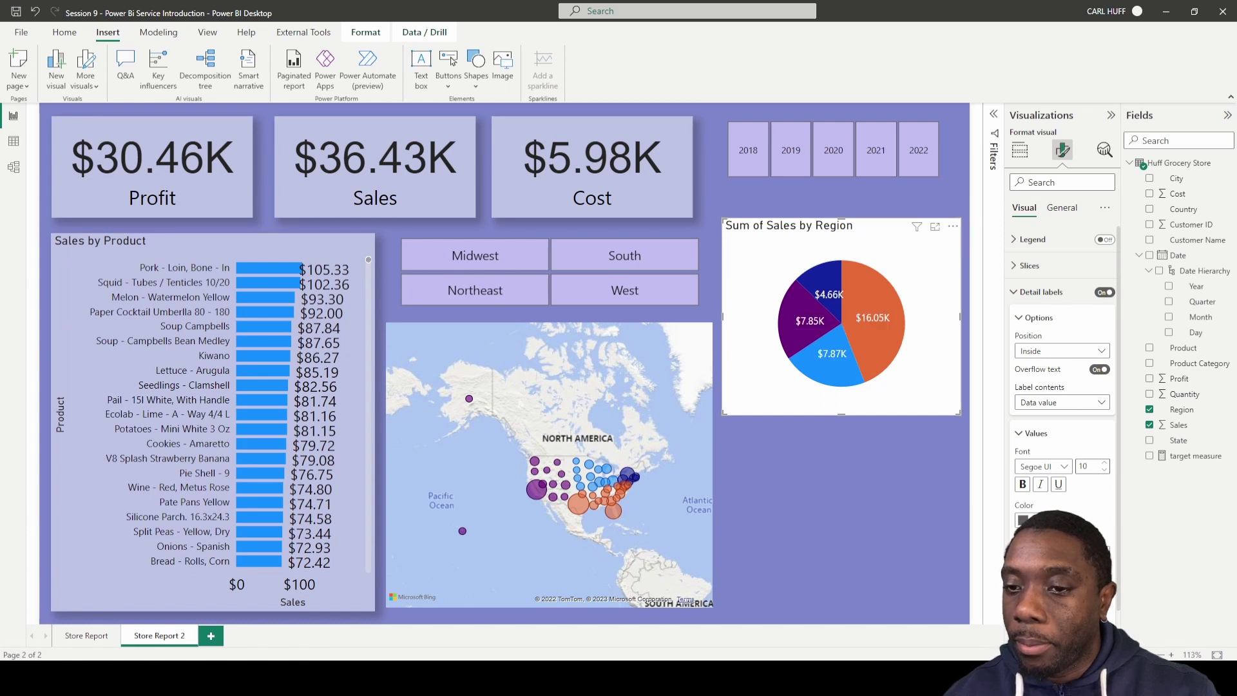
click(1031, 519)
click(1030, 284)
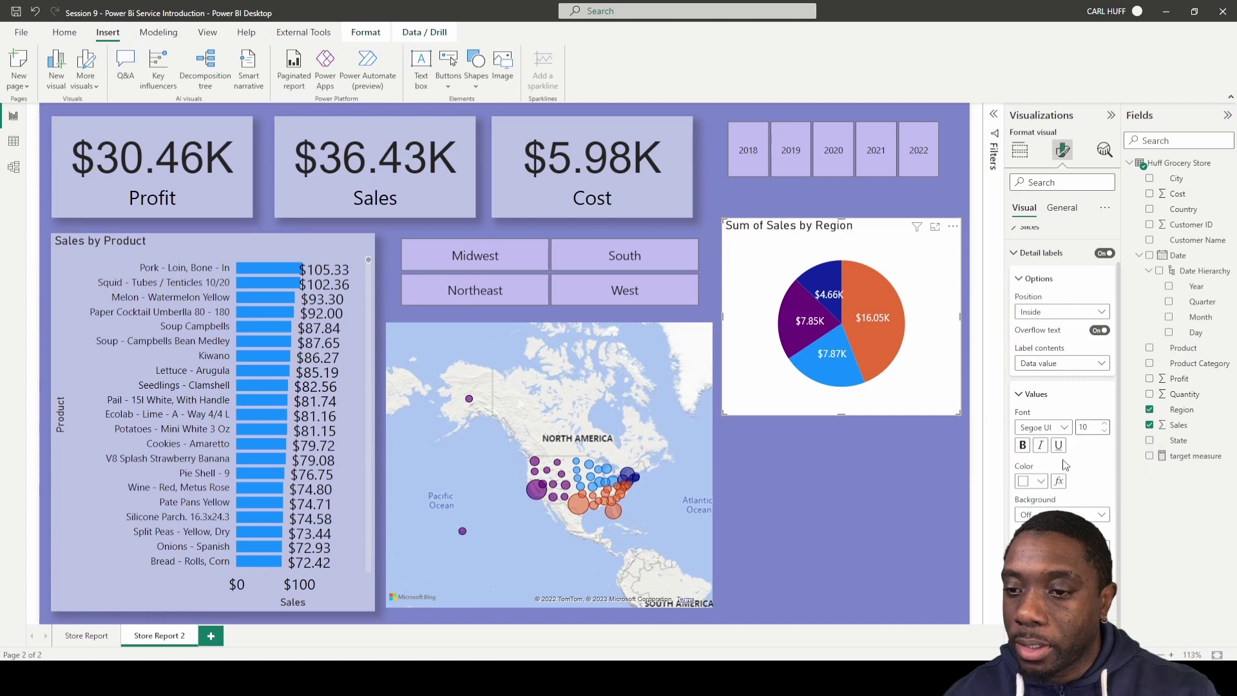
click(1024, 446)
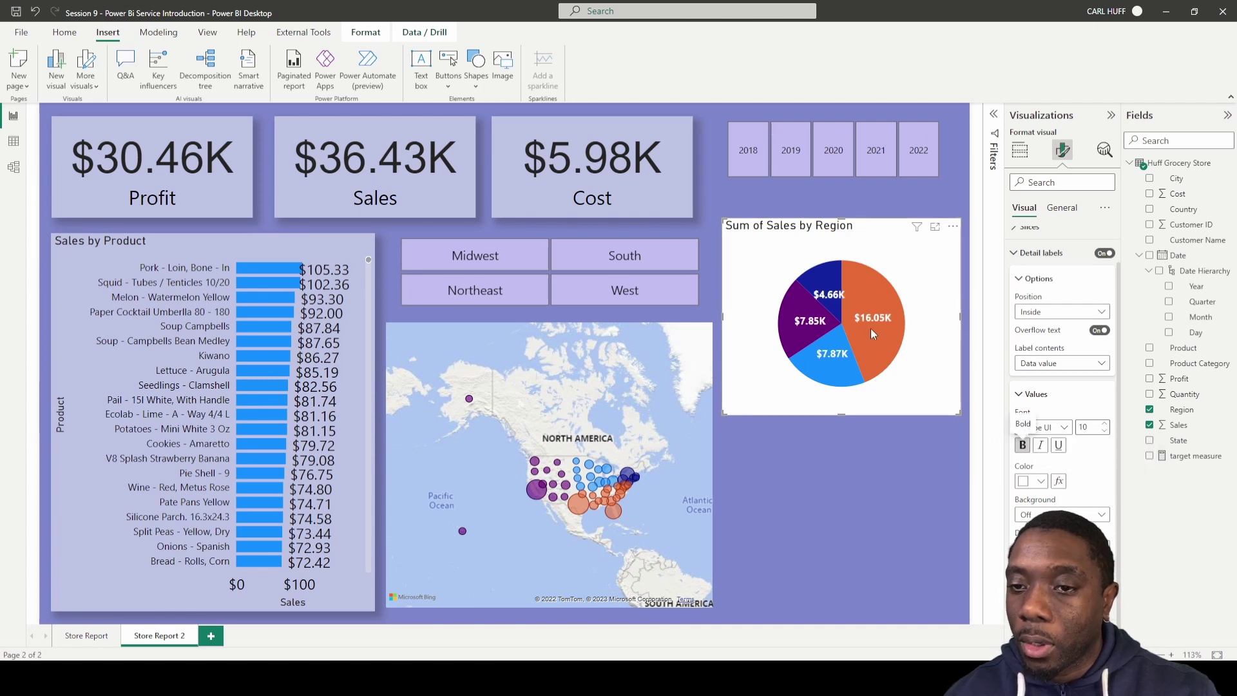
Step: Give the pie chart 50% background transparency and a shadow
click(1061, 210)
click(1017, 293)
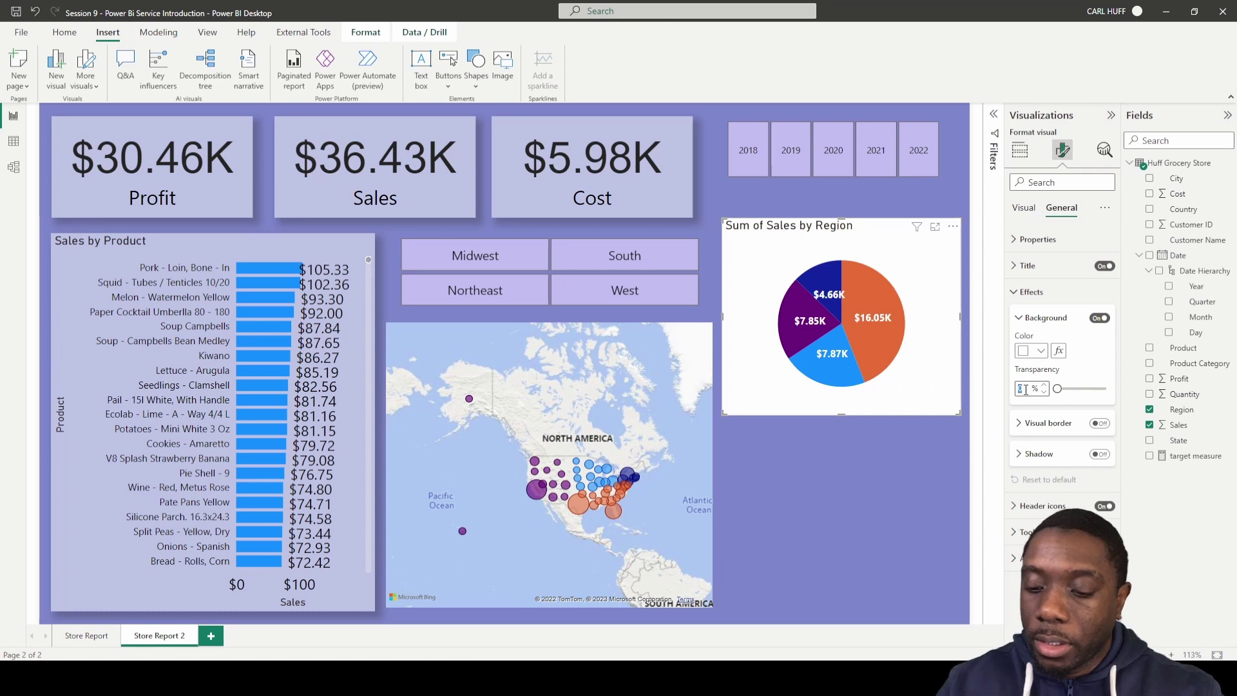
text(50)
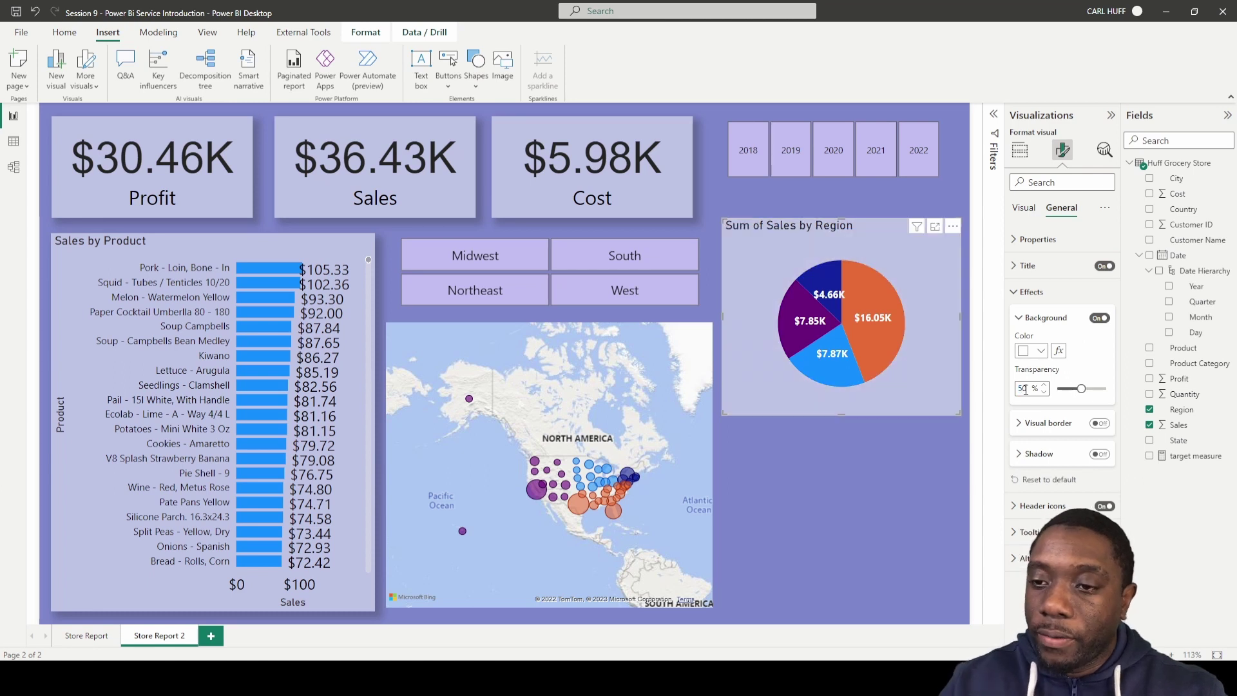
click(1100, 454)
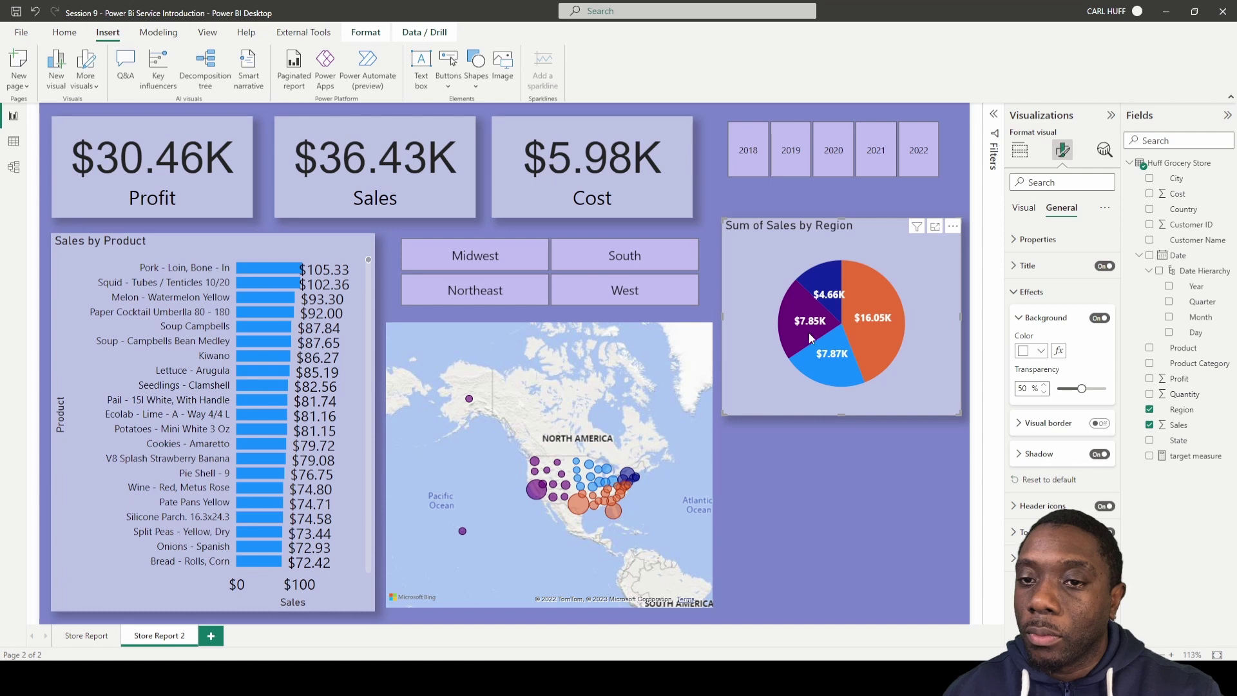
Step: Rename the pie's Sum of Sales field to Sales for this visual
click(1025, 209)
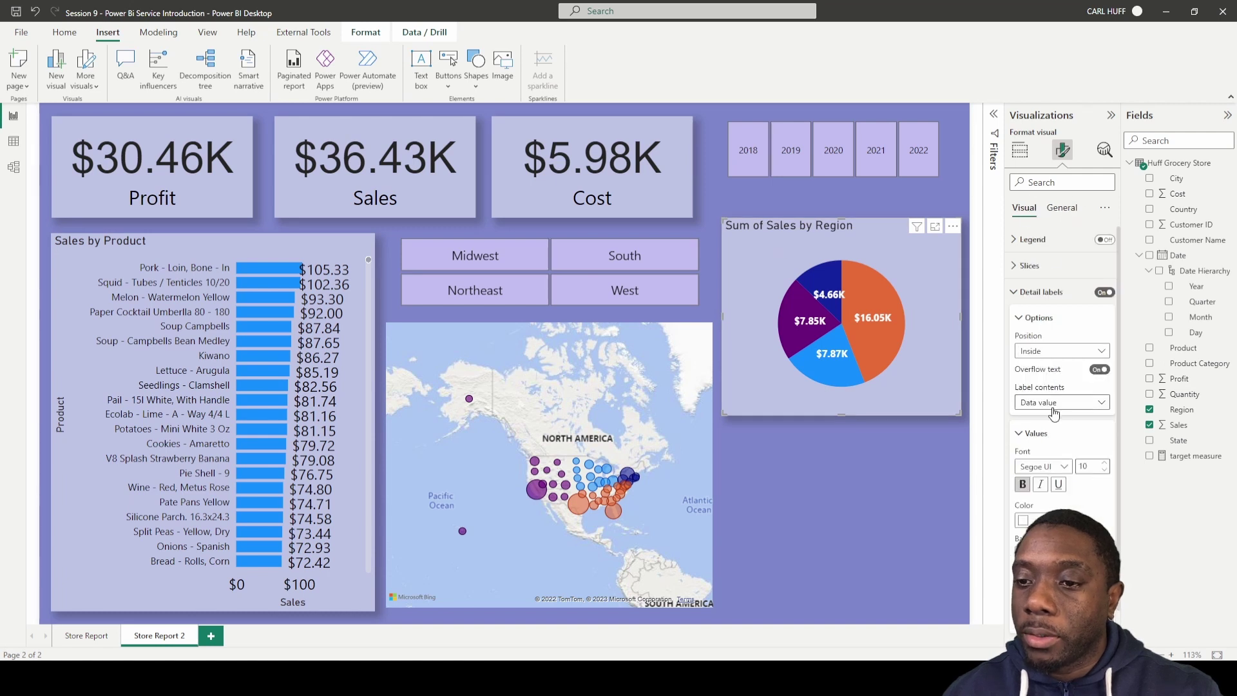
click(1020, 150)
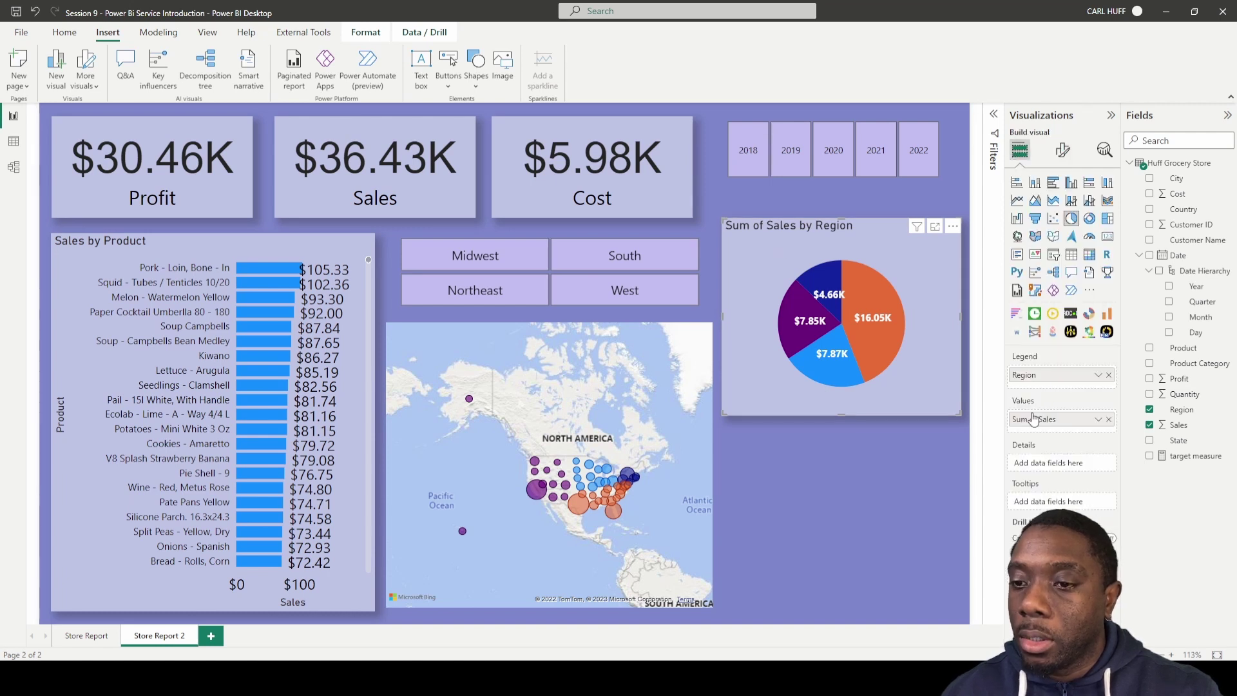
click(1098, 420)
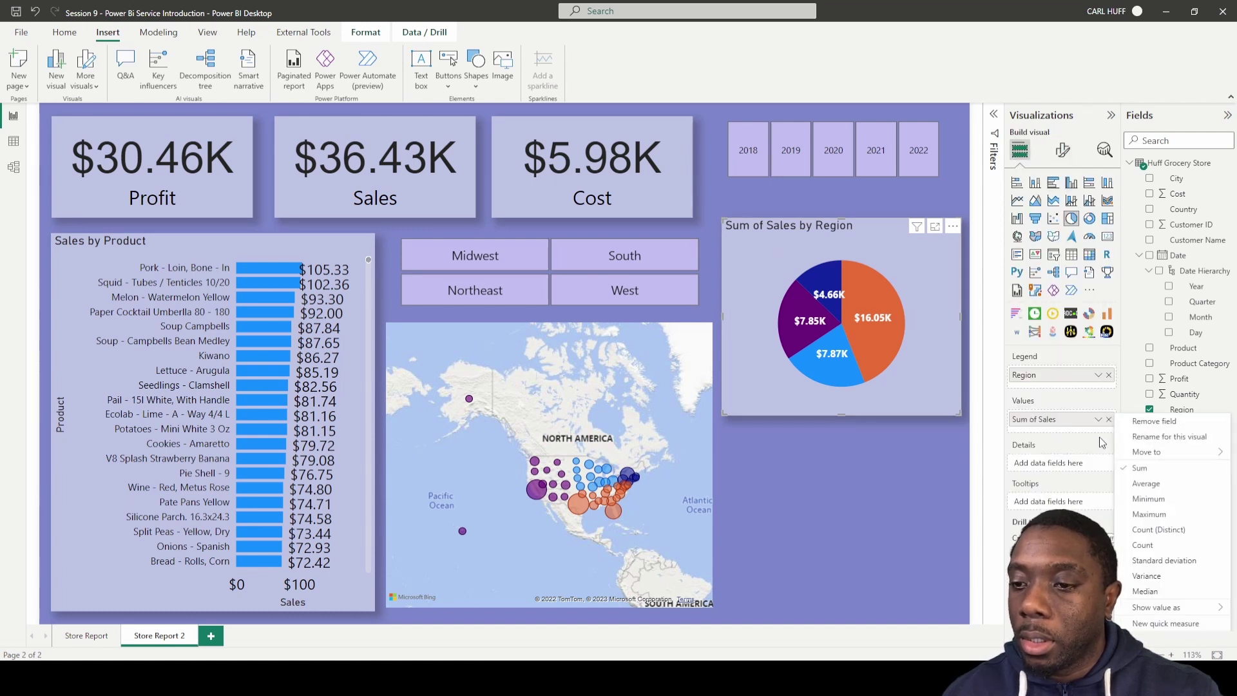
click(1158, 442)
text(Sales)
key(Return)
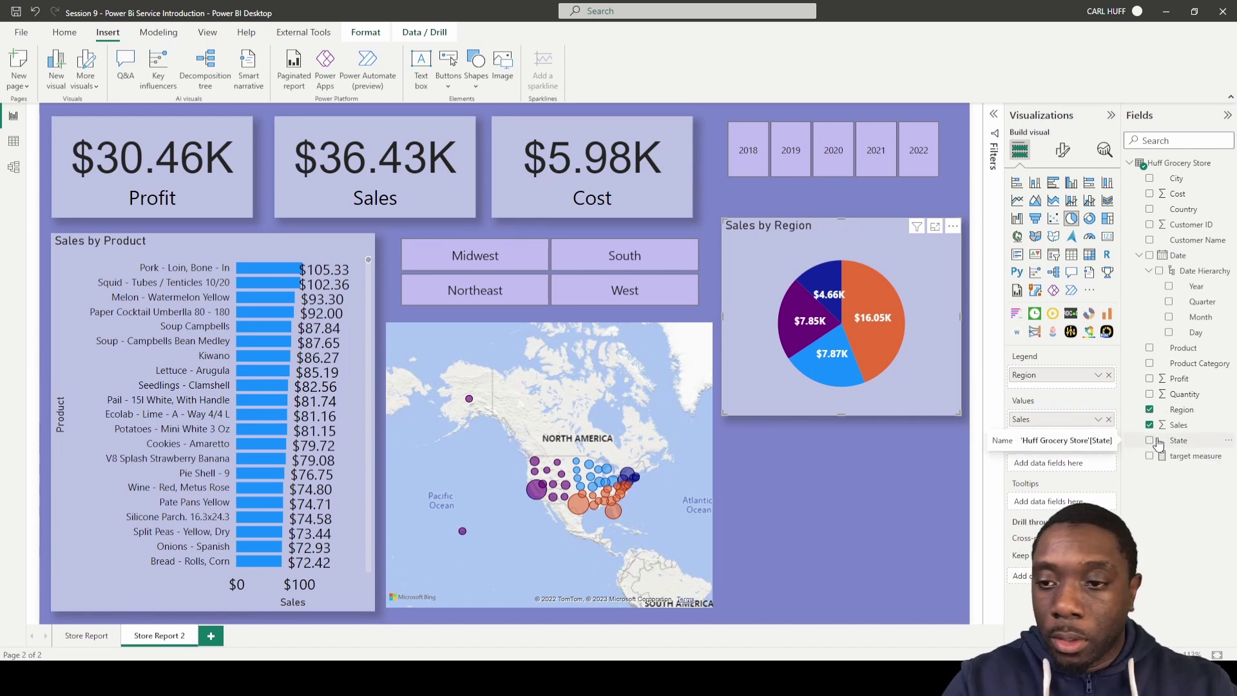
click(900, 479)
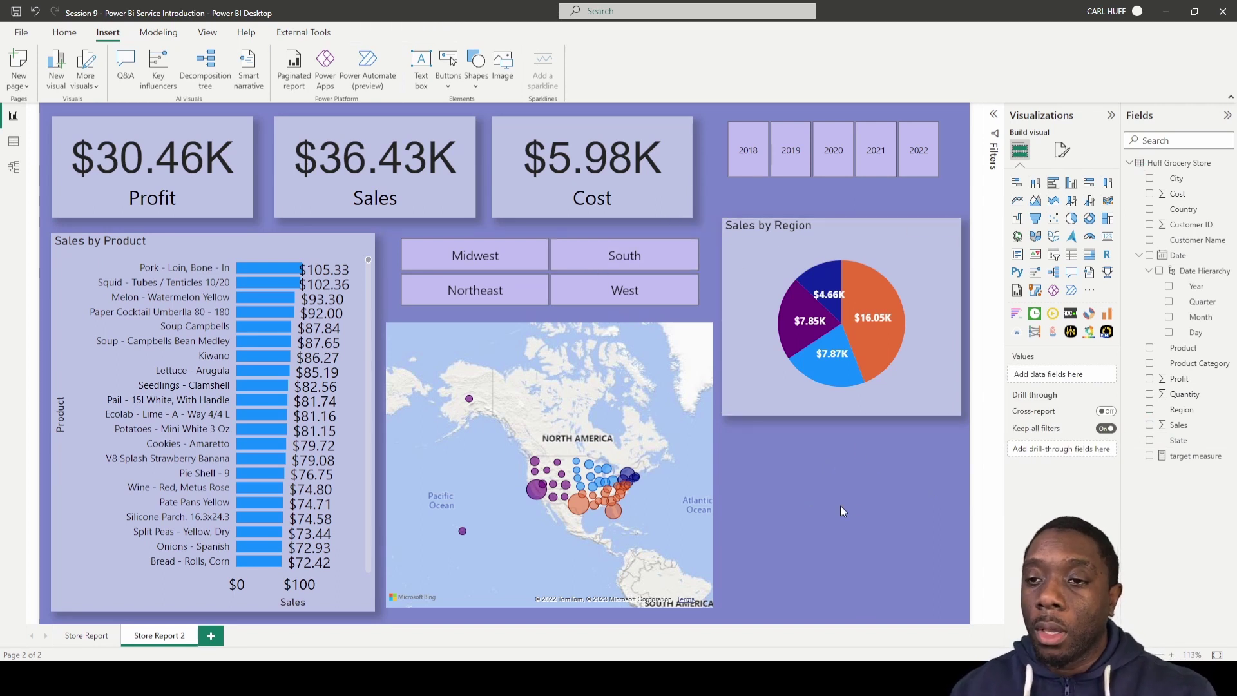
Step: Add a line chart under the pie plotting Sales by Year, one line per Region
click(1018, 201)
drag(841, 419, 841, 432)
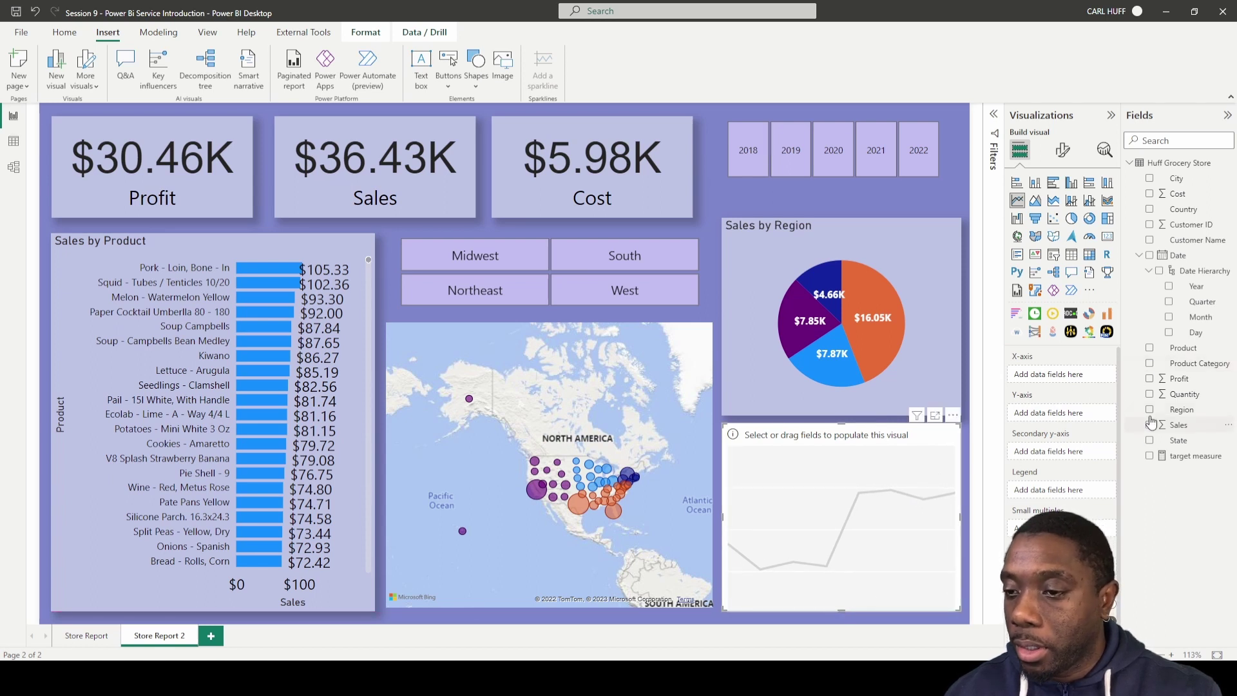
click(1170, 287)
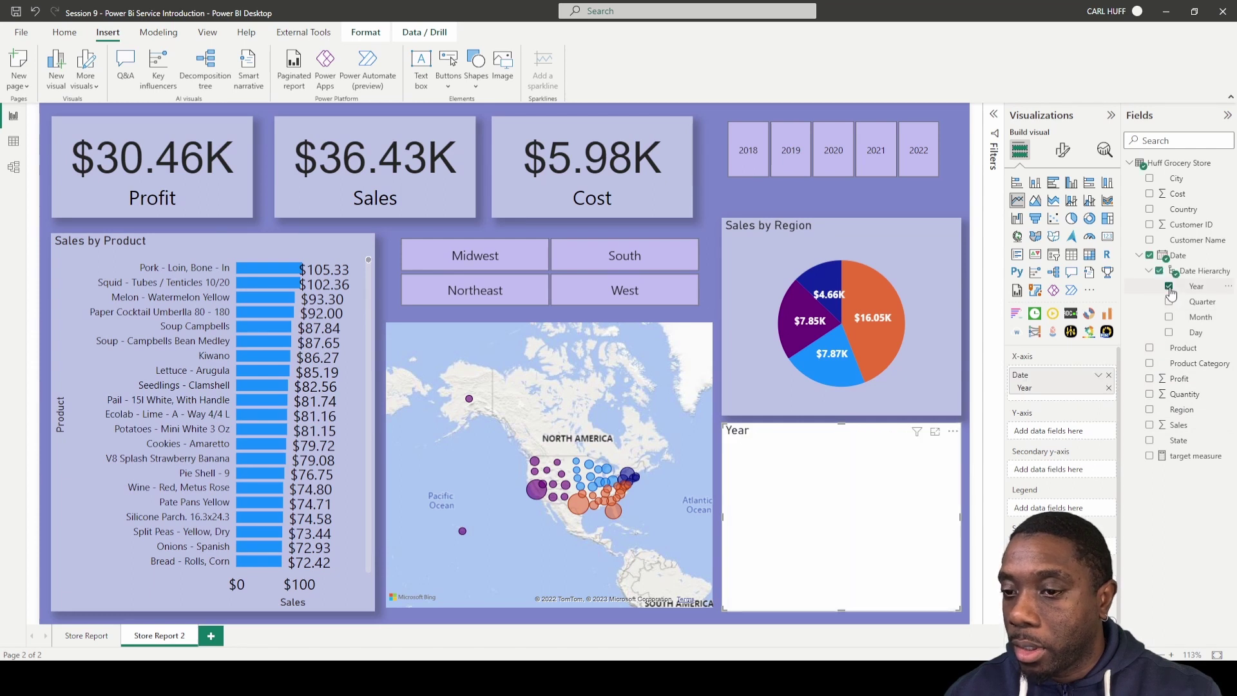
click(1150, 426)
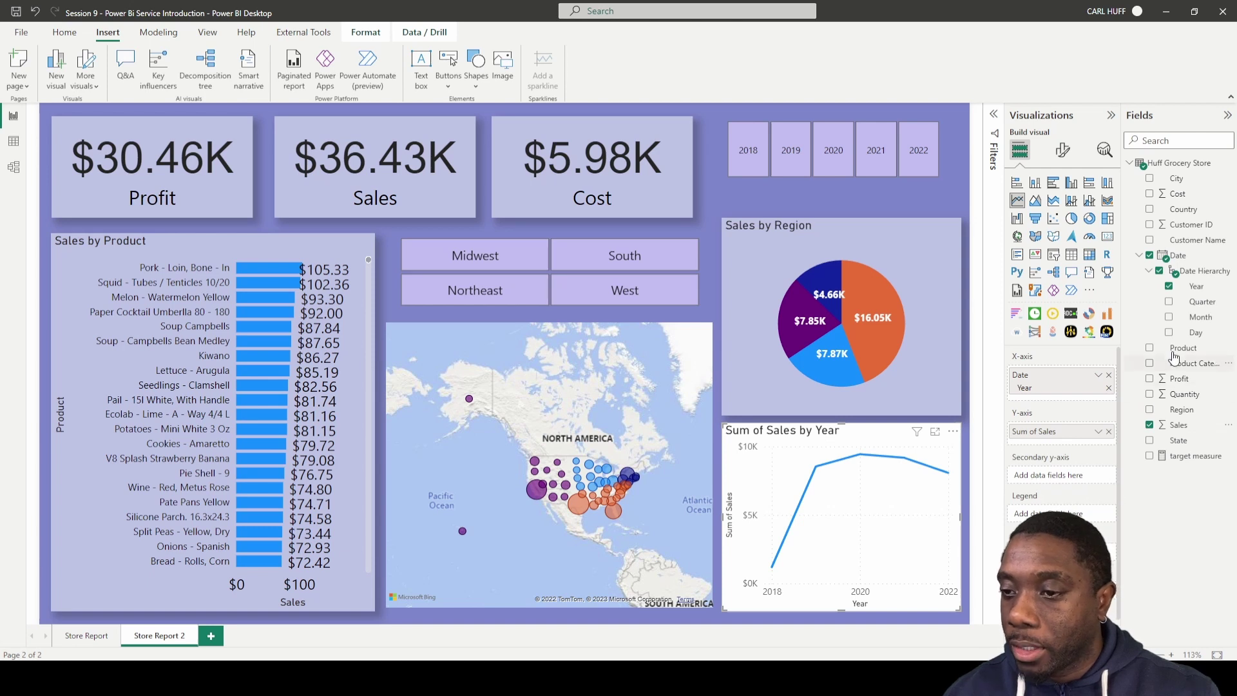
drag(1182, 409, 1066, 509)
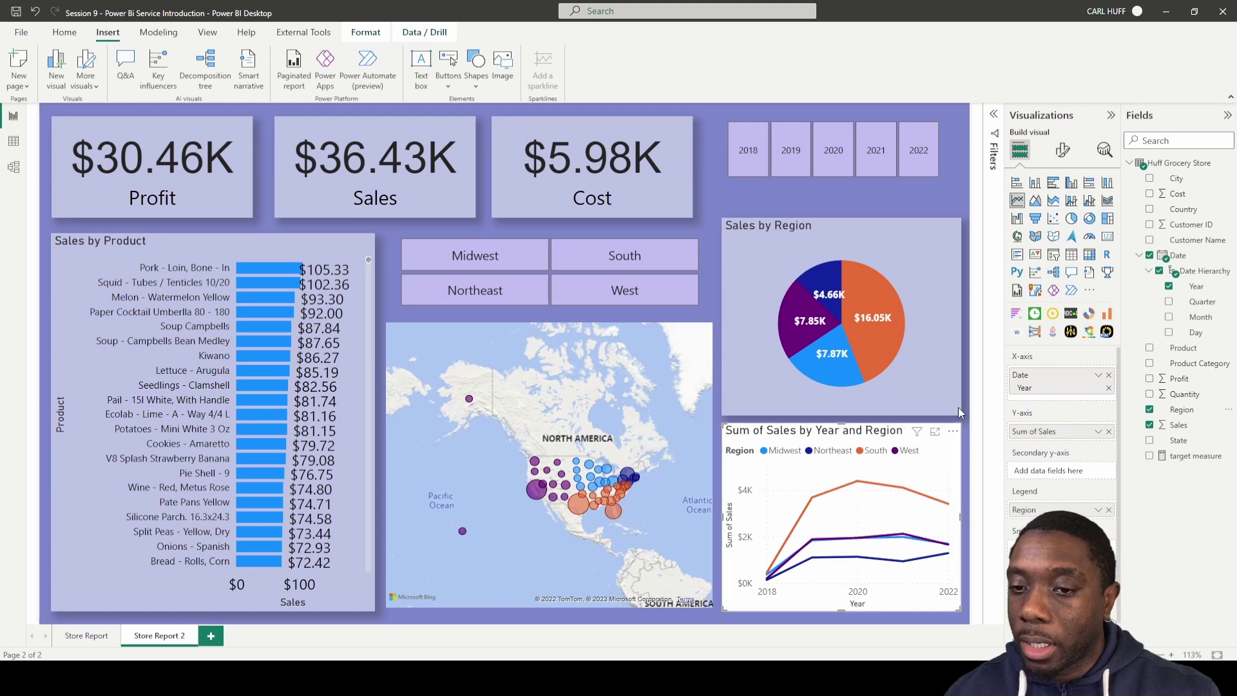
Step: Rename the line chart's Sum of Sales field to Sales for this visual only
right_click(1042, 438)
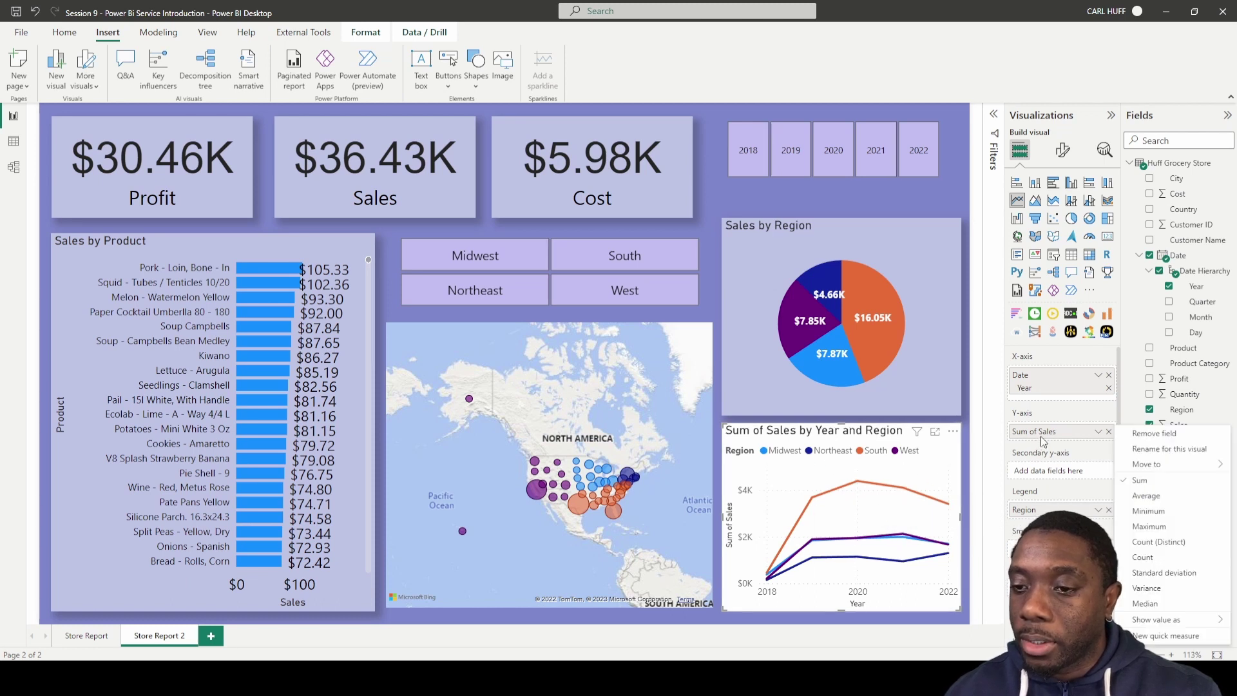
click(1170, 449)
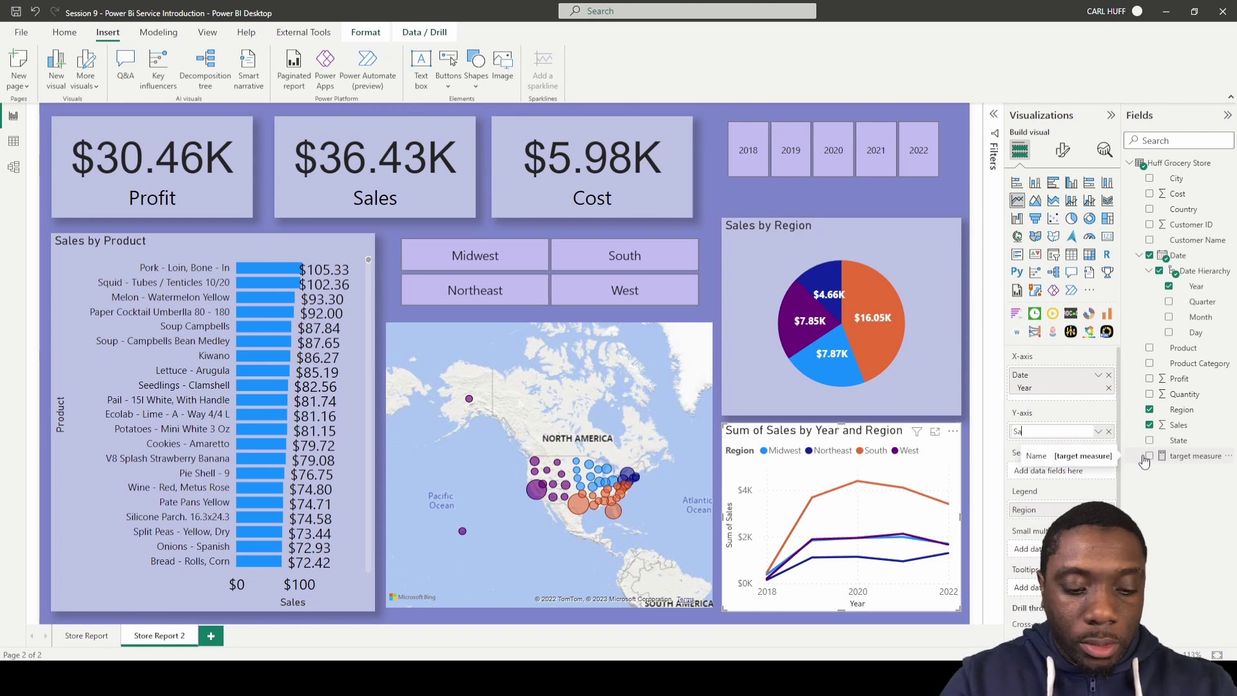
text(Sales)
key(Return)
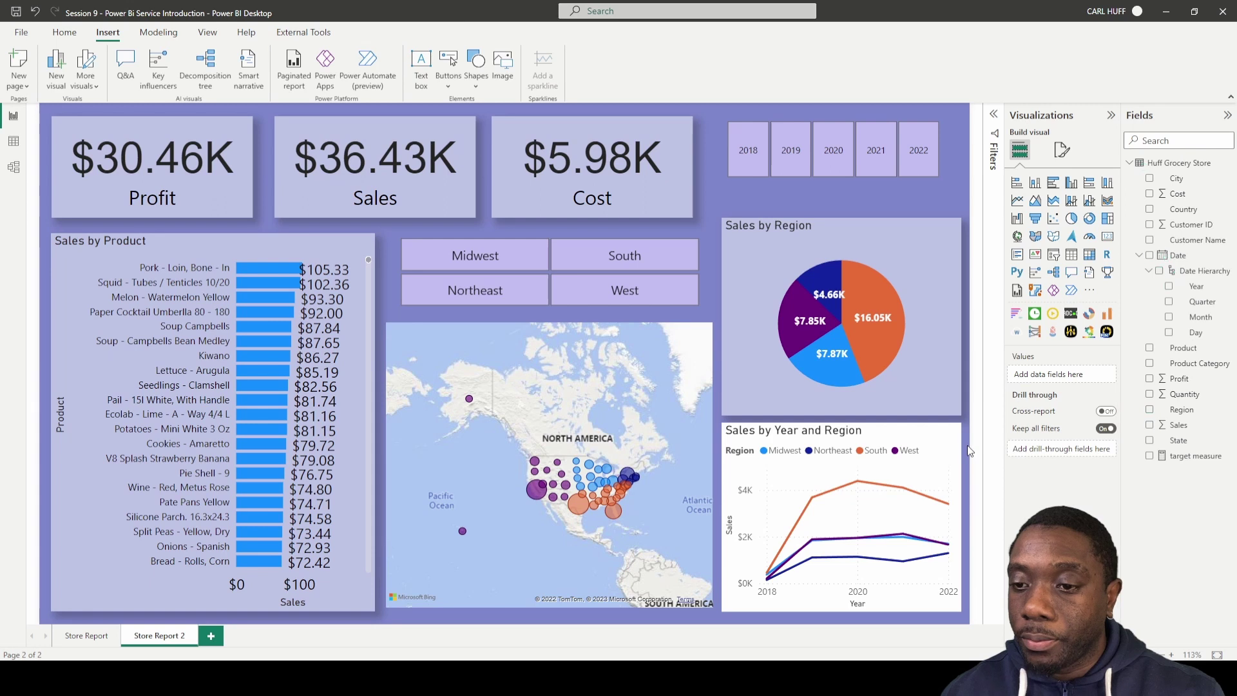
click(1063, 155)
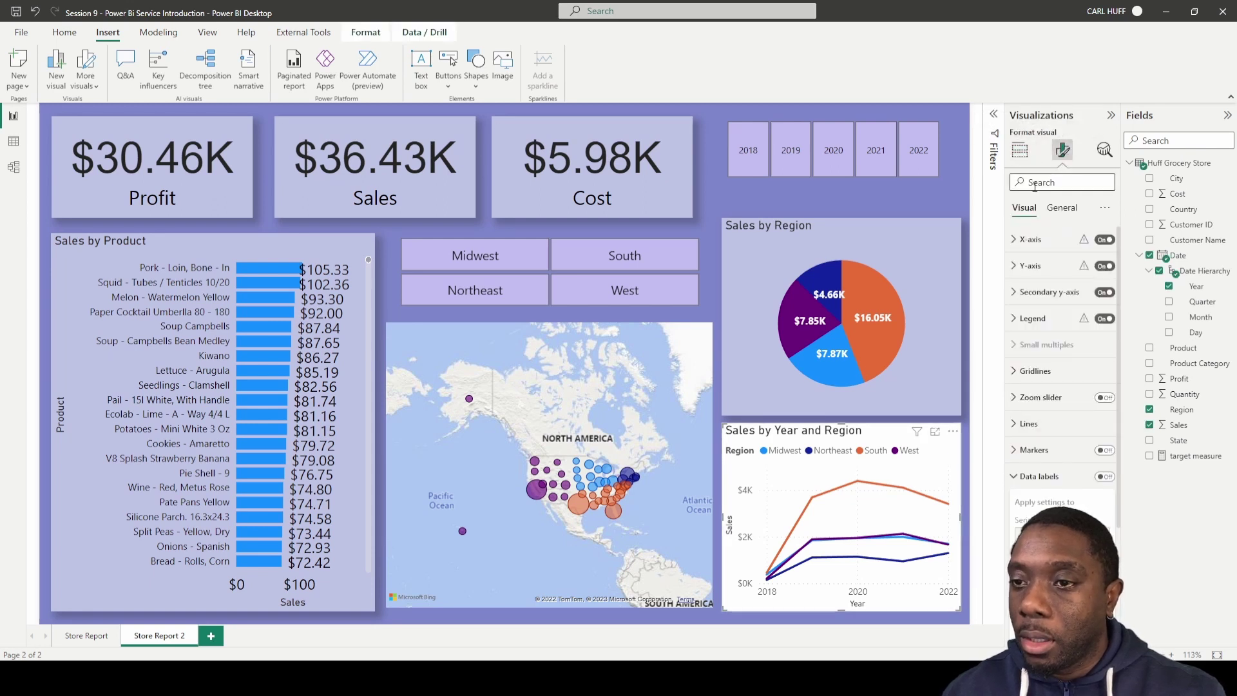
Step: Make the line chart's x-axis and y-axis labels black
click(1019, 241)
click(1020, 453)
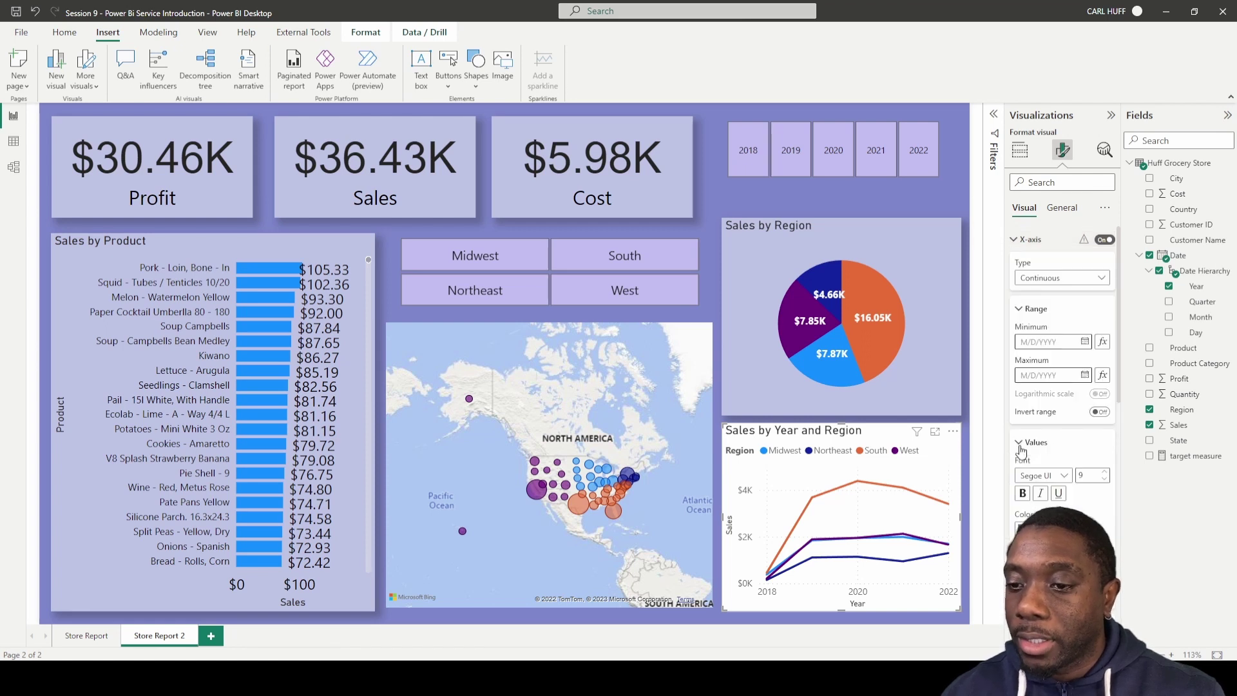
click(1029, 530)
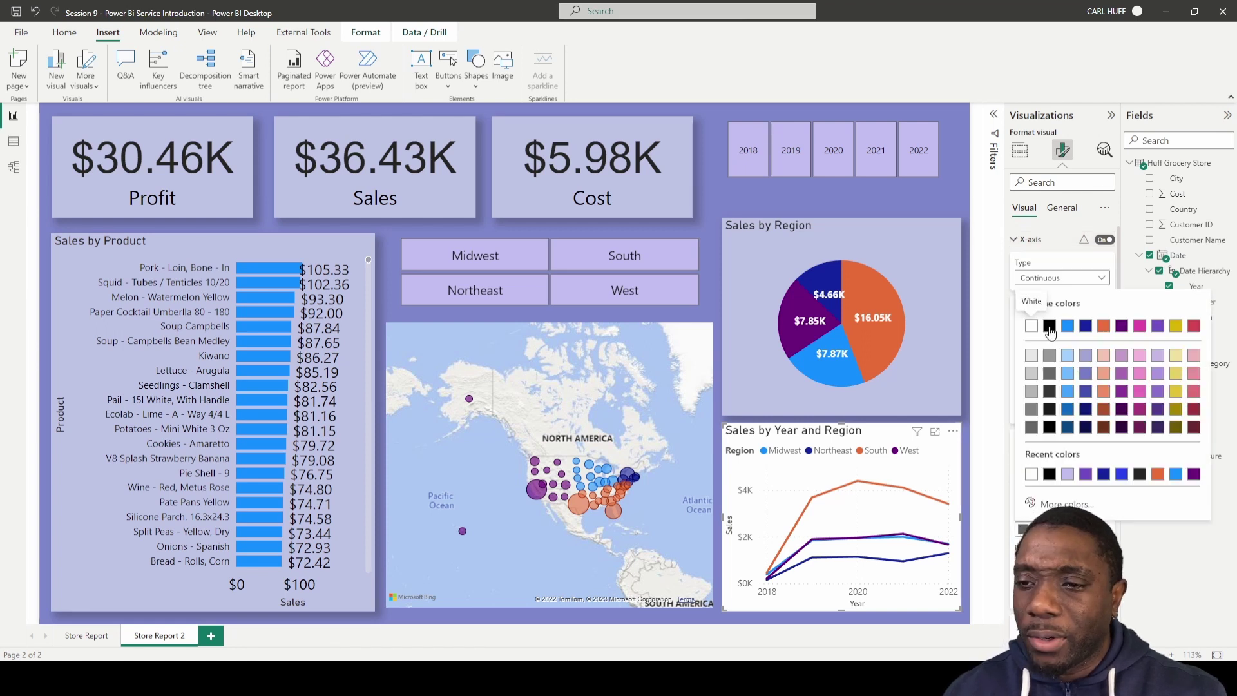
click(1050, 327)
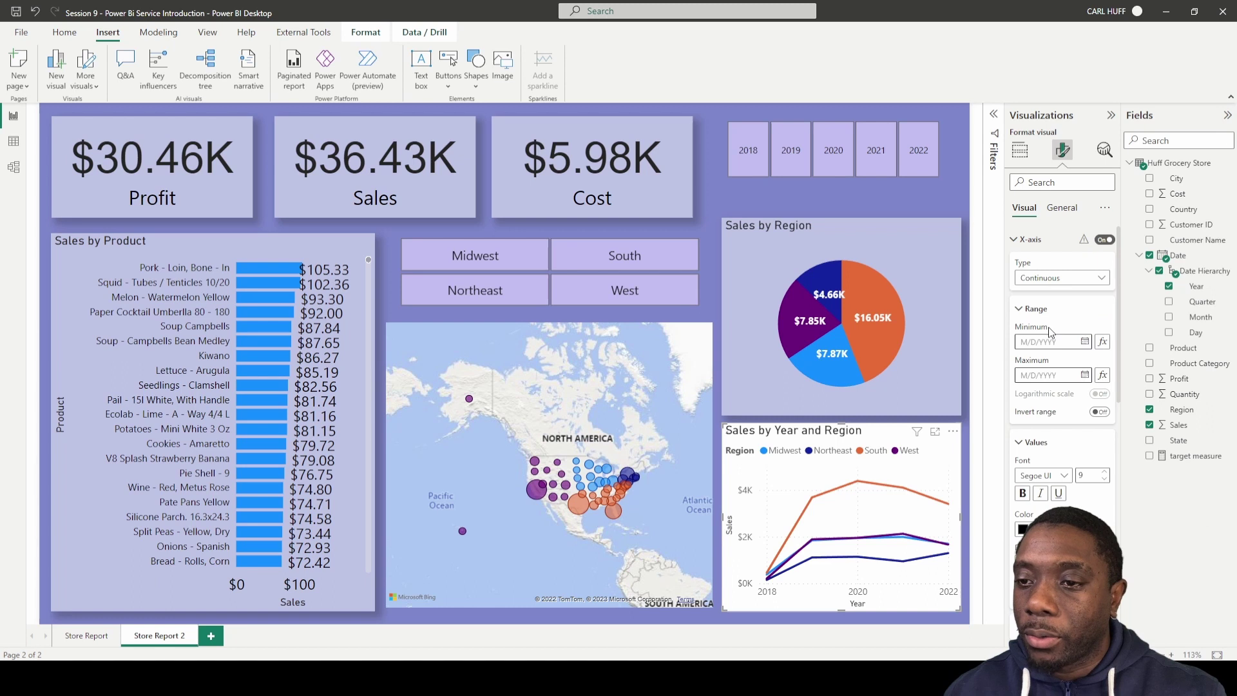
click(1014, 239)
click(1017, 266)
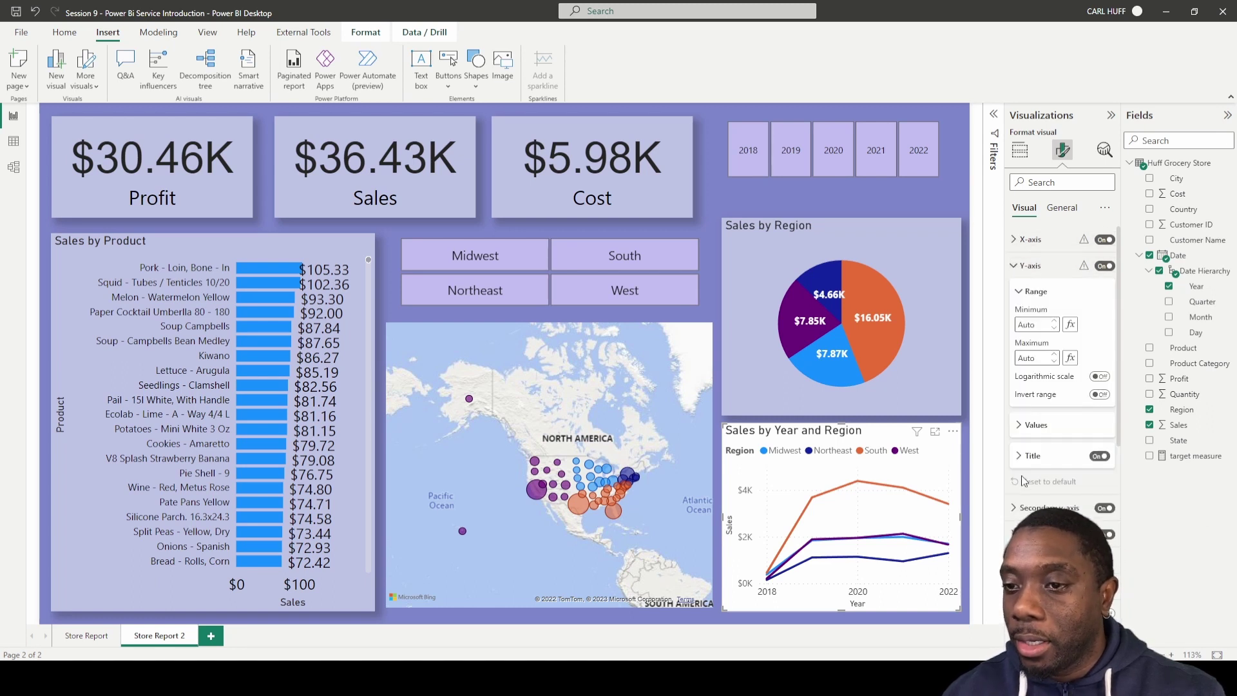
click(1027, 427)
click(1031, 513)
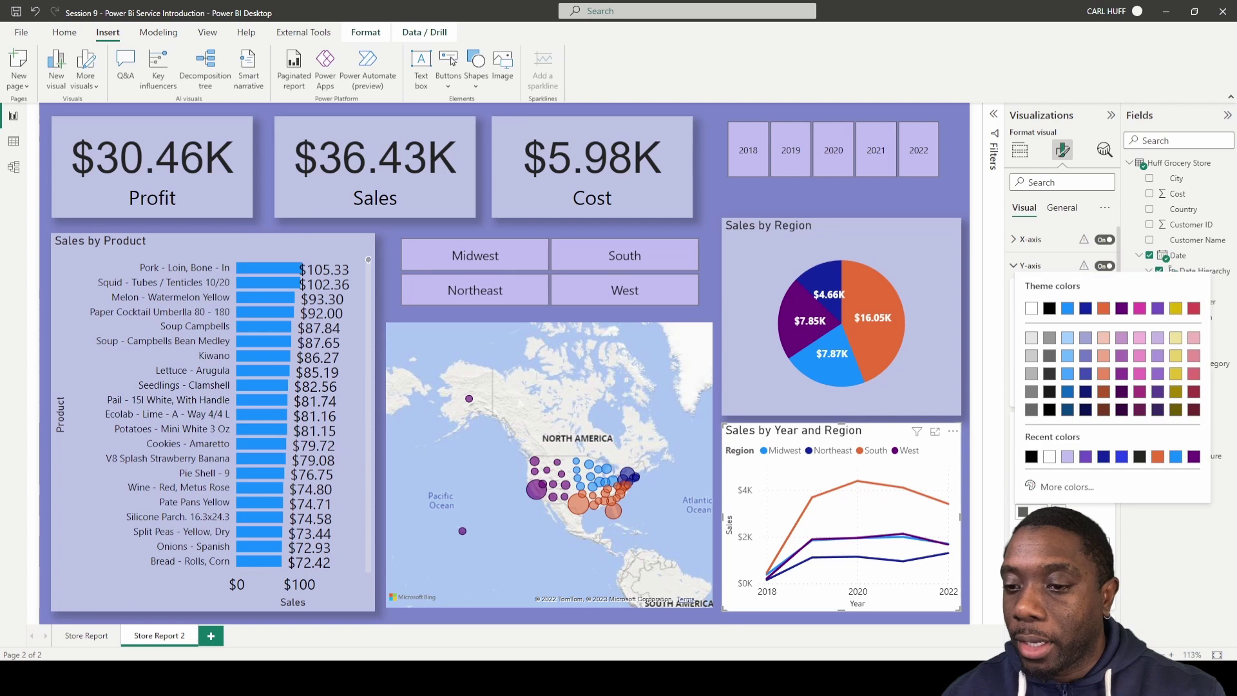
click(1051, 309)
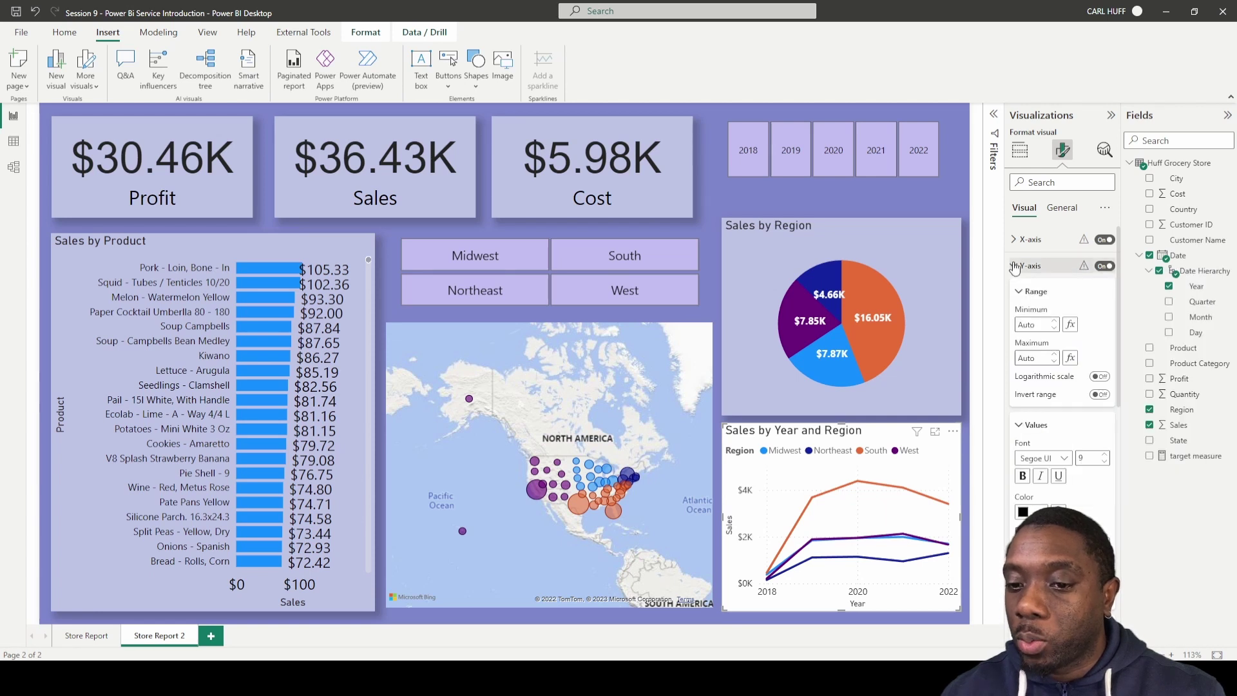
click(1016, 266)
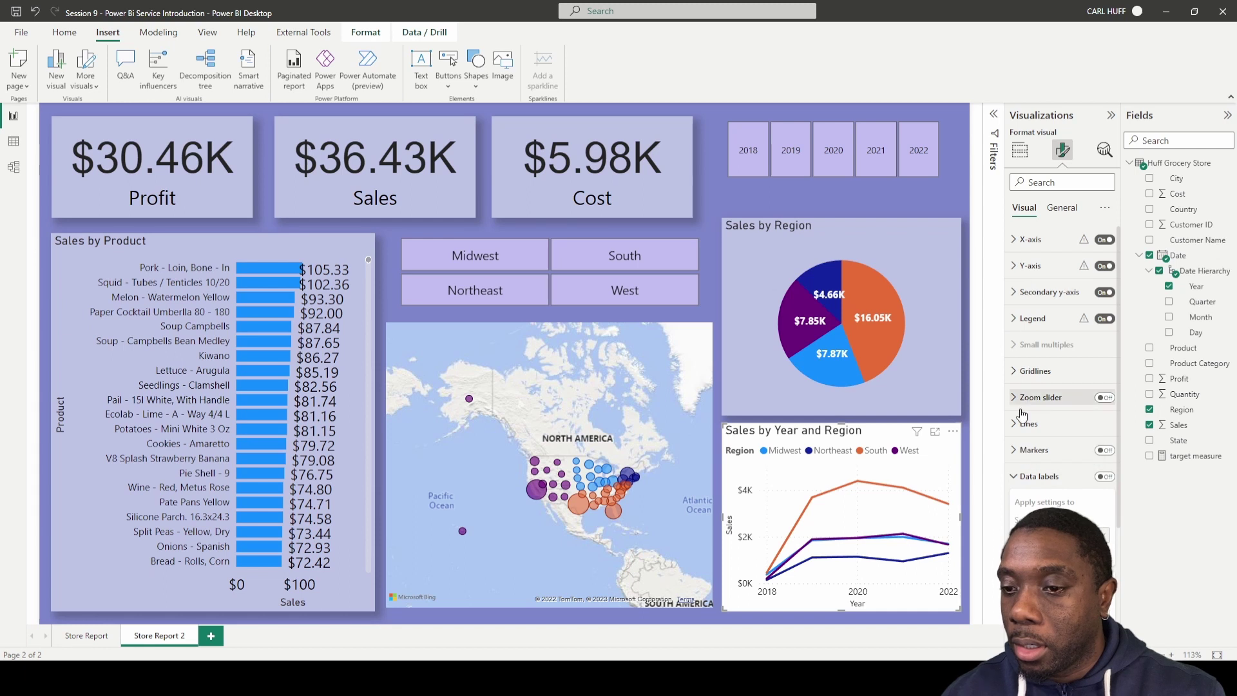
click(1031, 476)
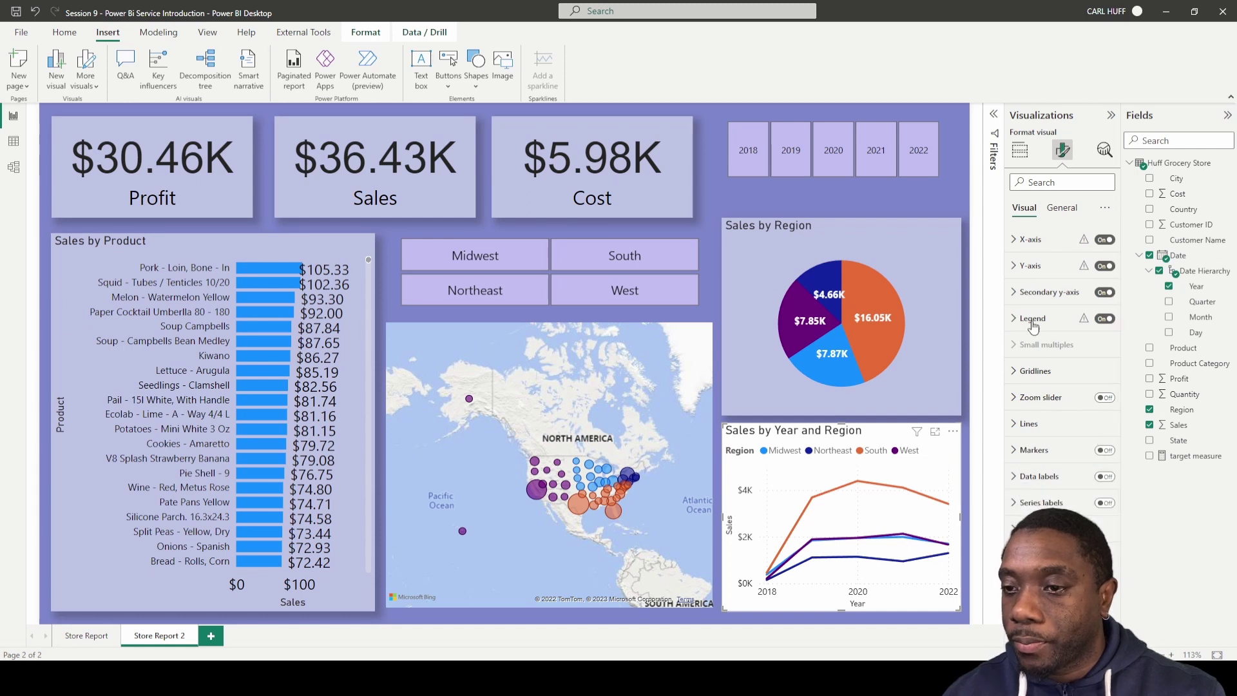
Step: Darken the legend text and switch off the legend's Region title
click(1018, 320)
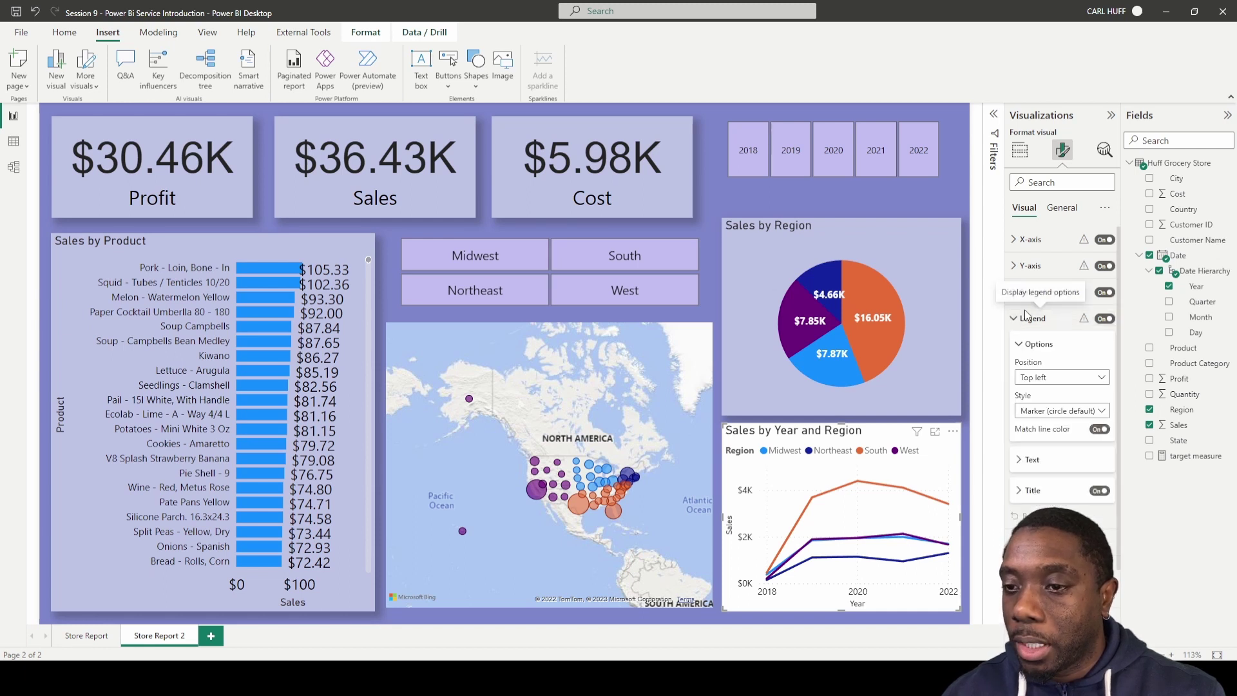
click(1018, 459)
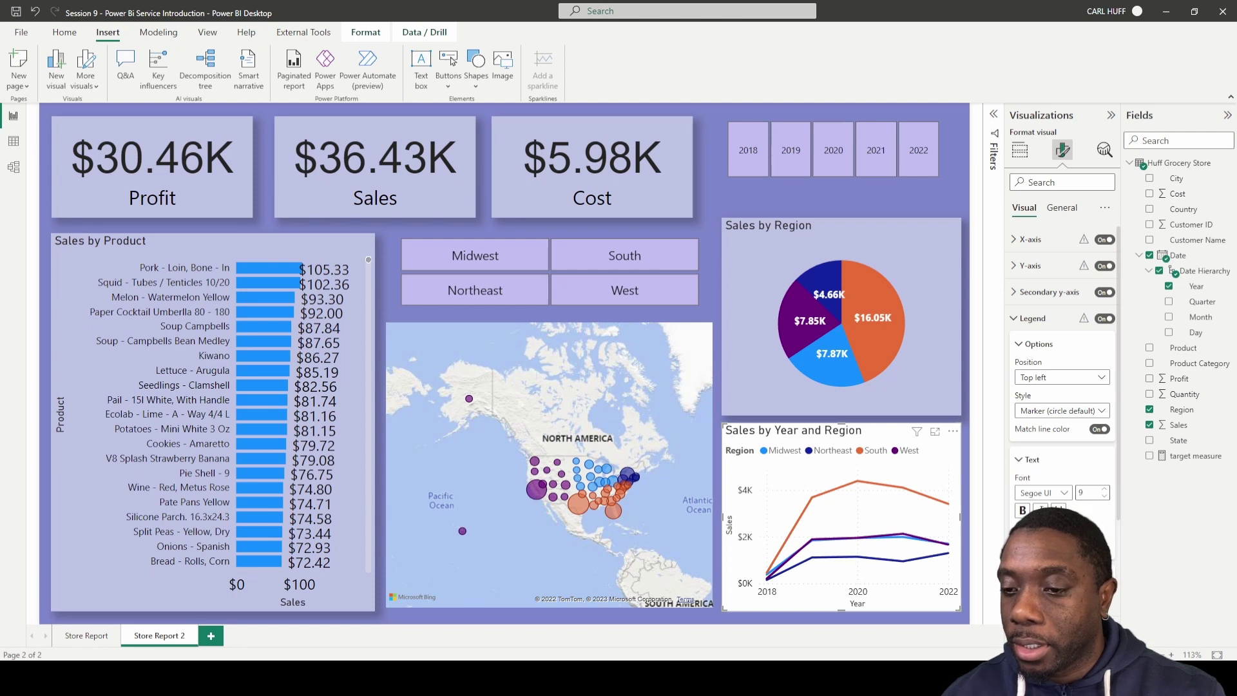
click(1038, 525)
click(1050, 343)
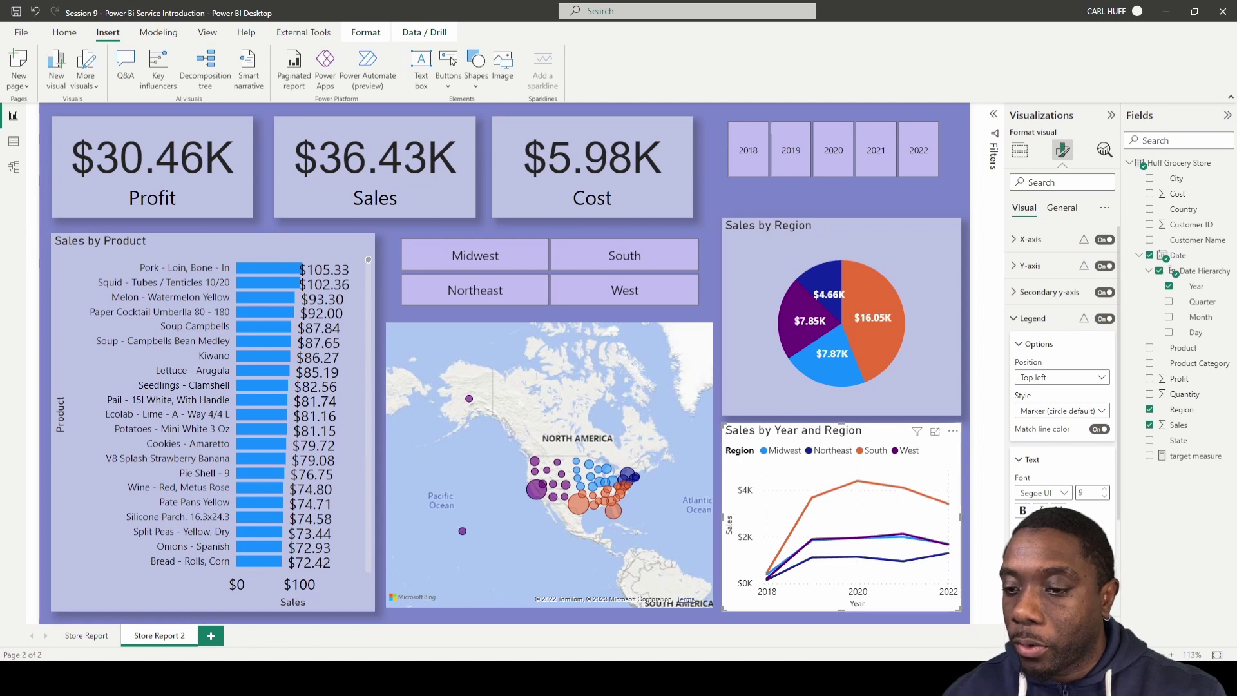
click(1099, 575)
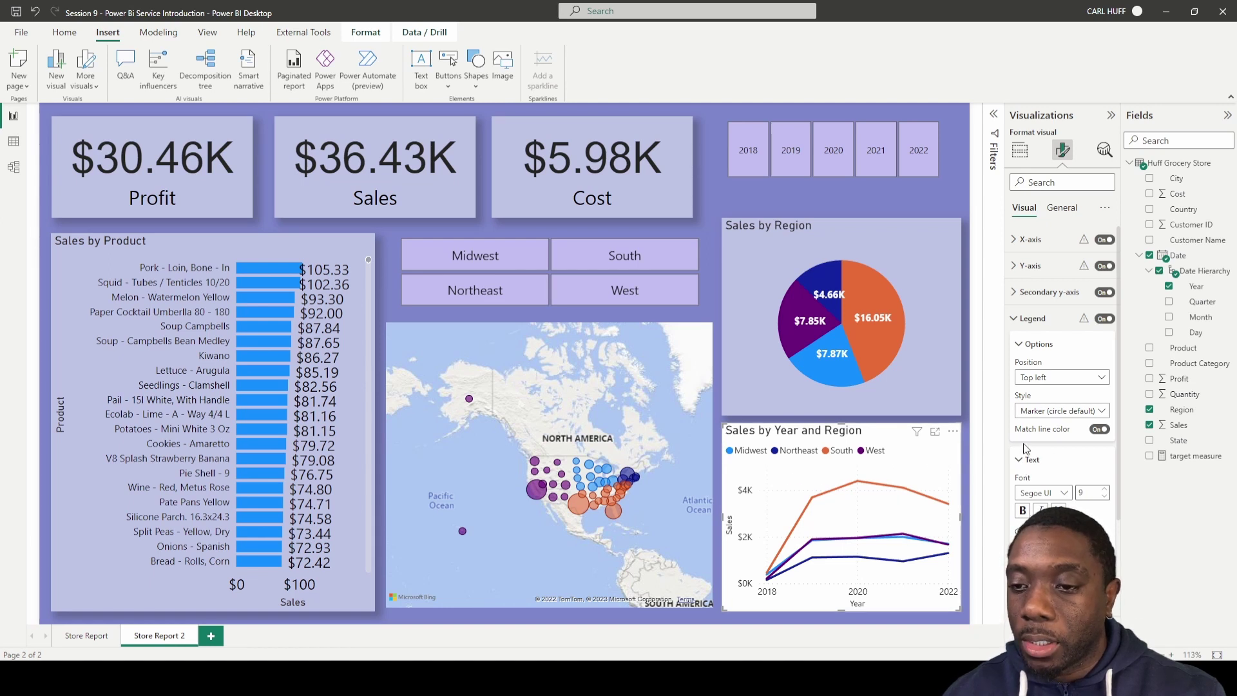
click(1019, 463)
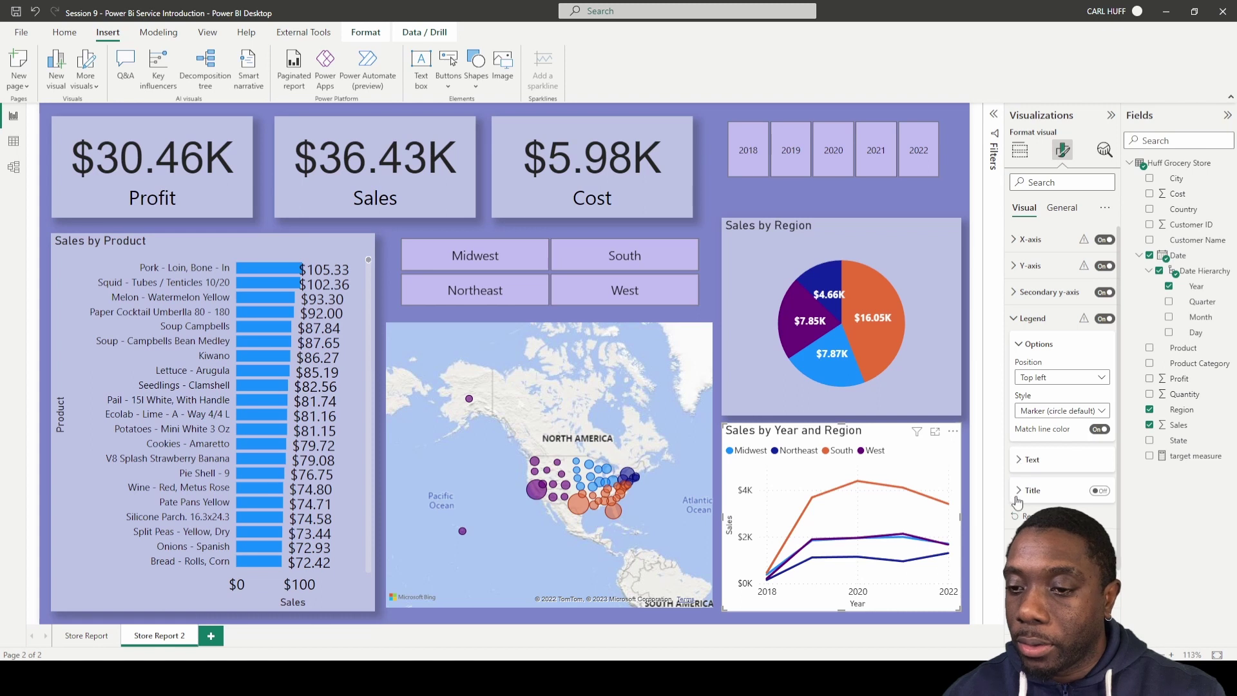
click(1015, 320)
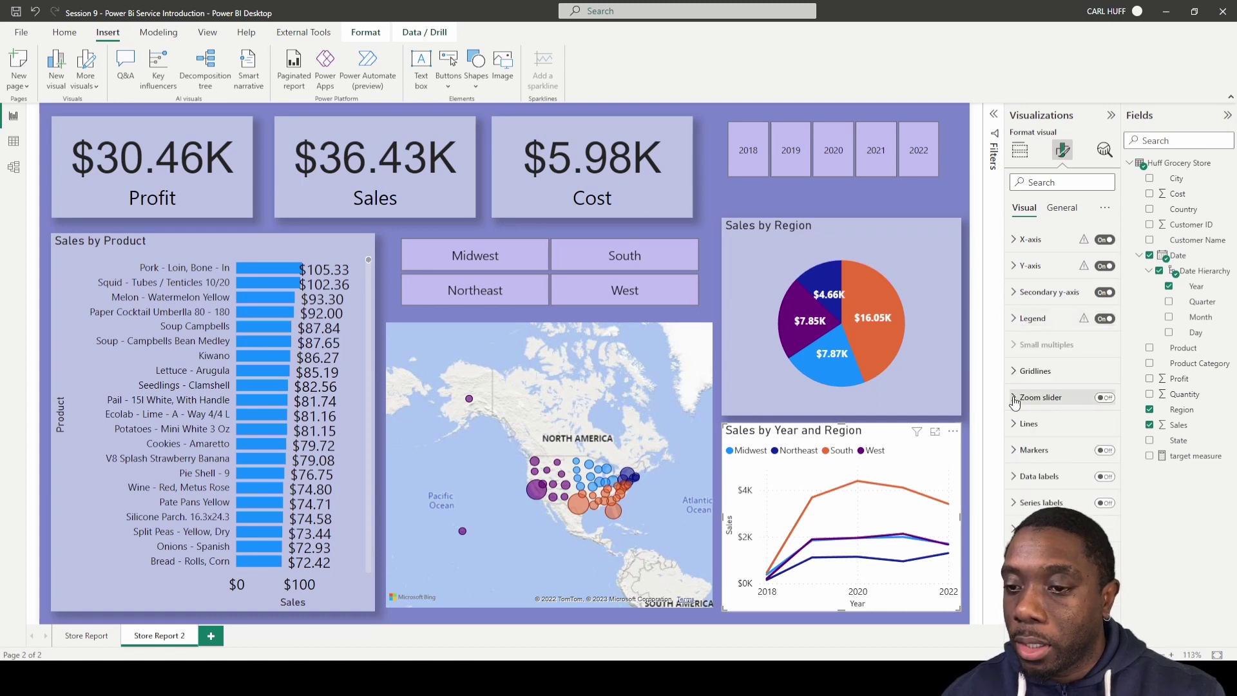
Step: Set the chart's line style to Dashed, keeping the Round join type
click(1016, 426)
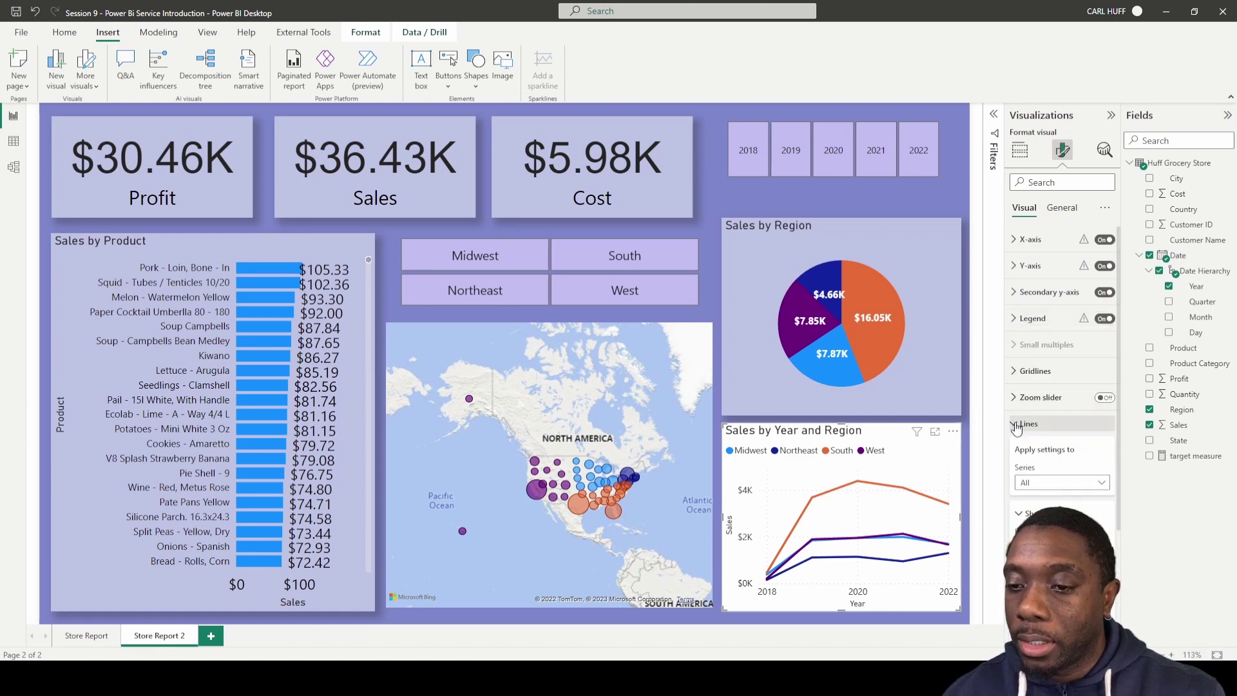
scroll(1062, 386, down, 3)
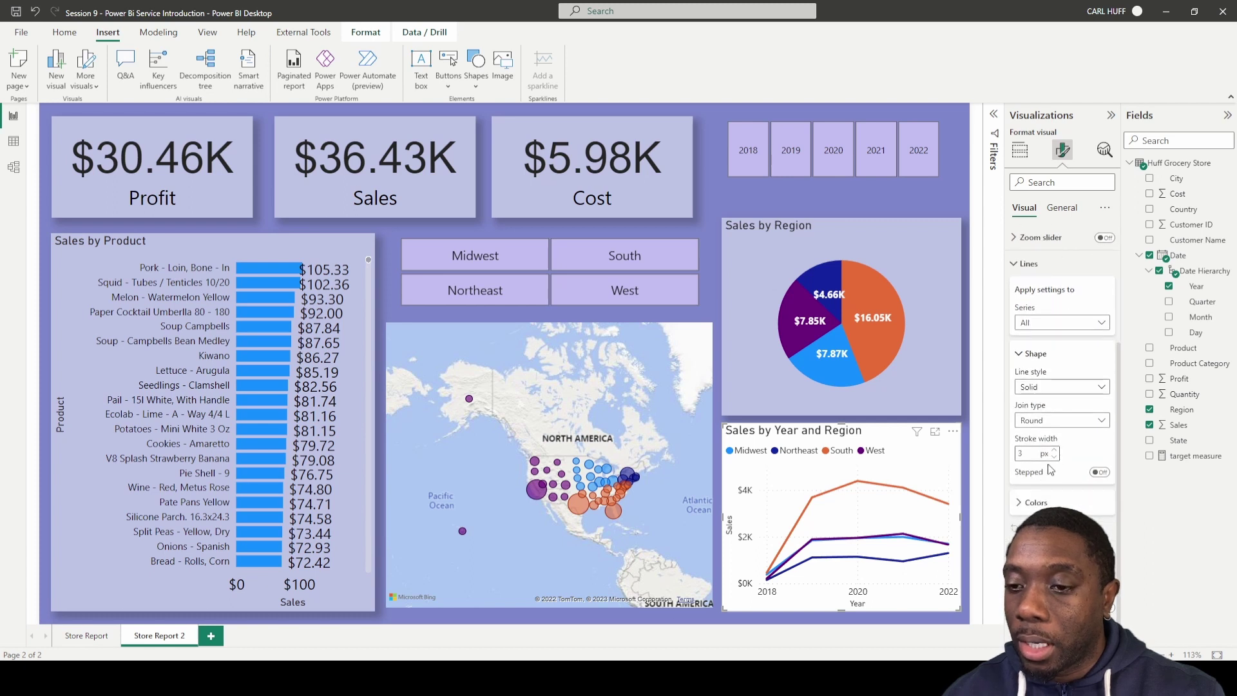
click(1089, 387)
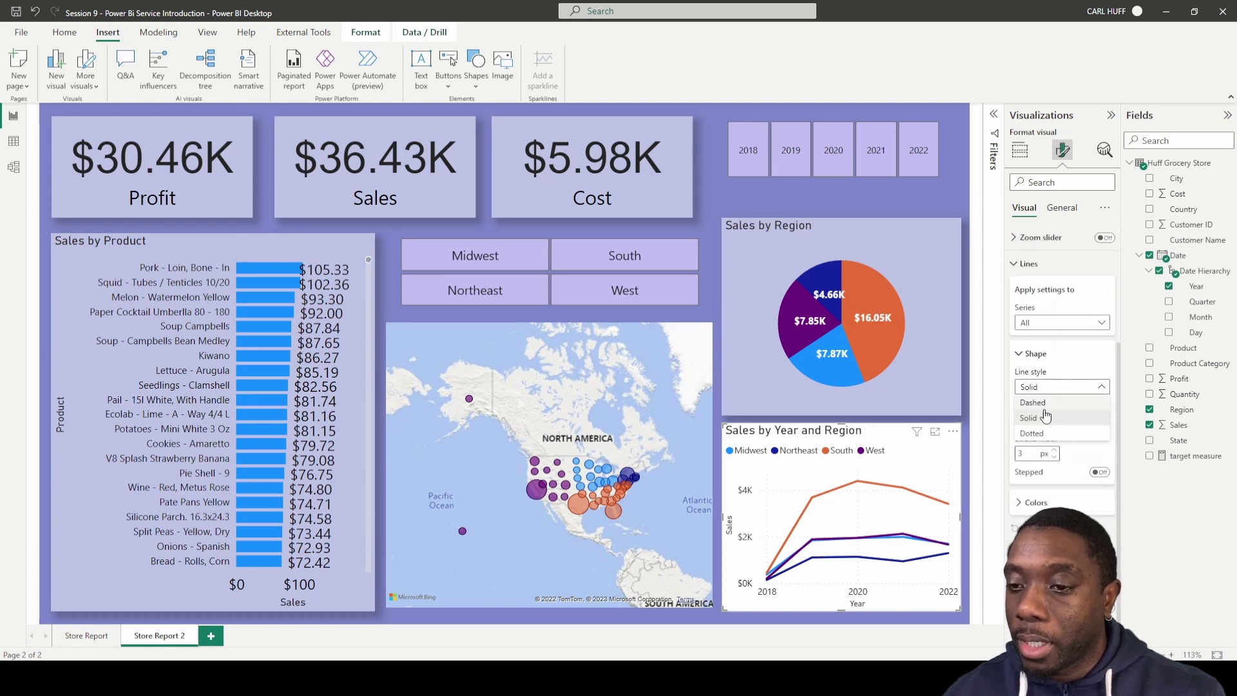
click(1044, 433)
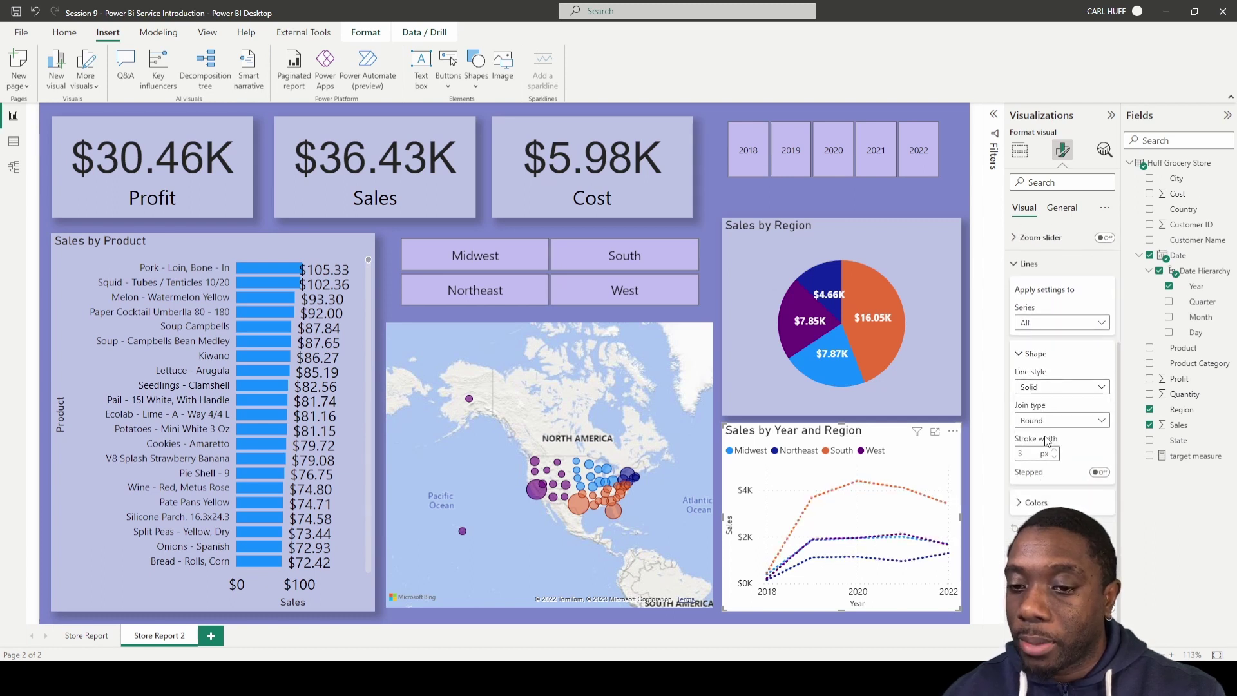
click(1082, 387)
click(1045, 403)
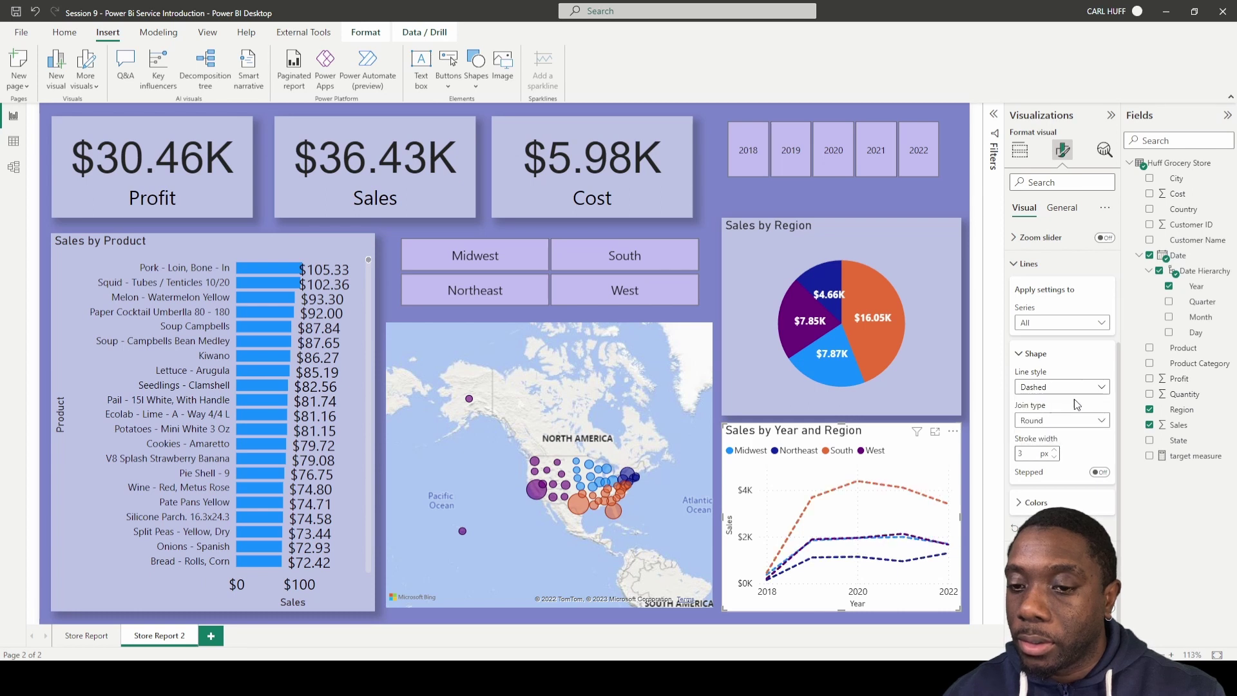
click(1077, 426)
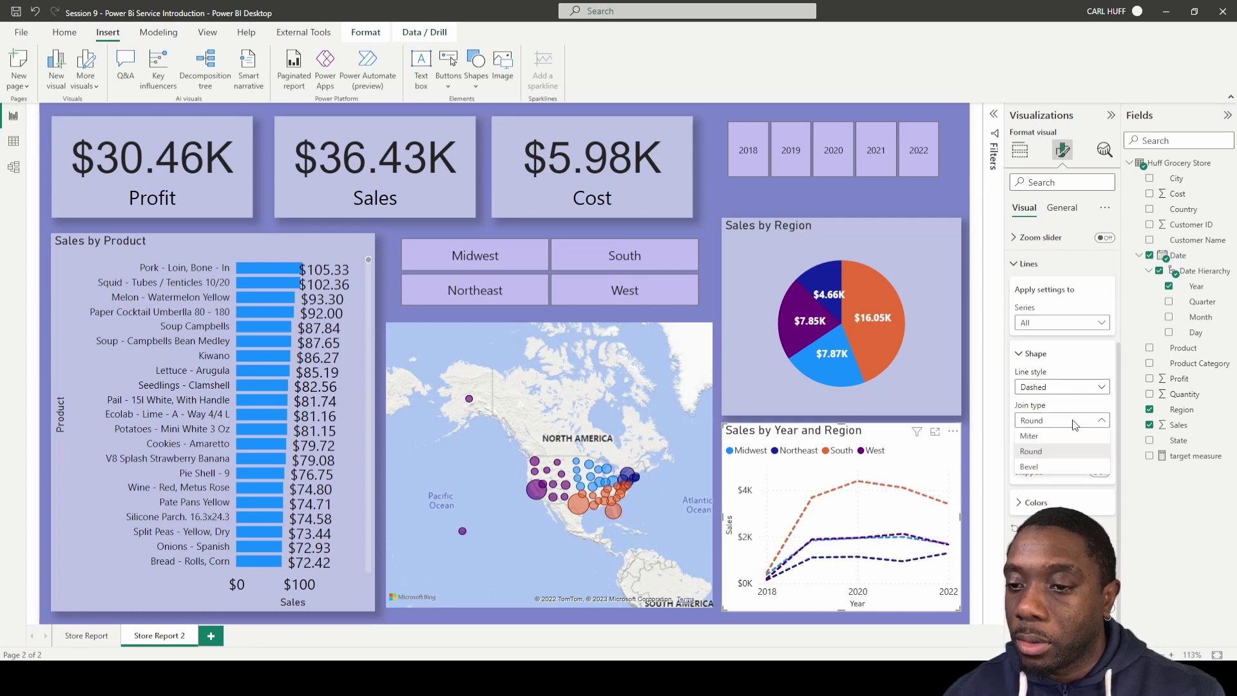
click(1052, 446)
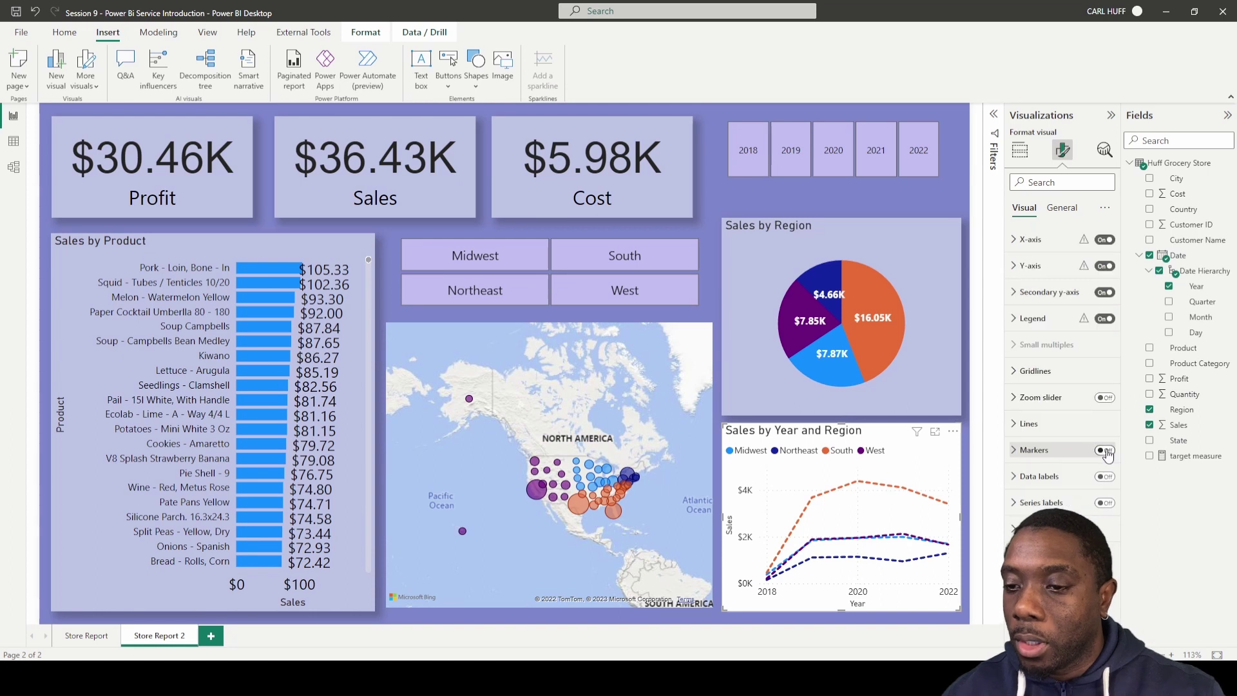
Step: Turn on markers and data labels, and make the label colour black
click(1104, 450)
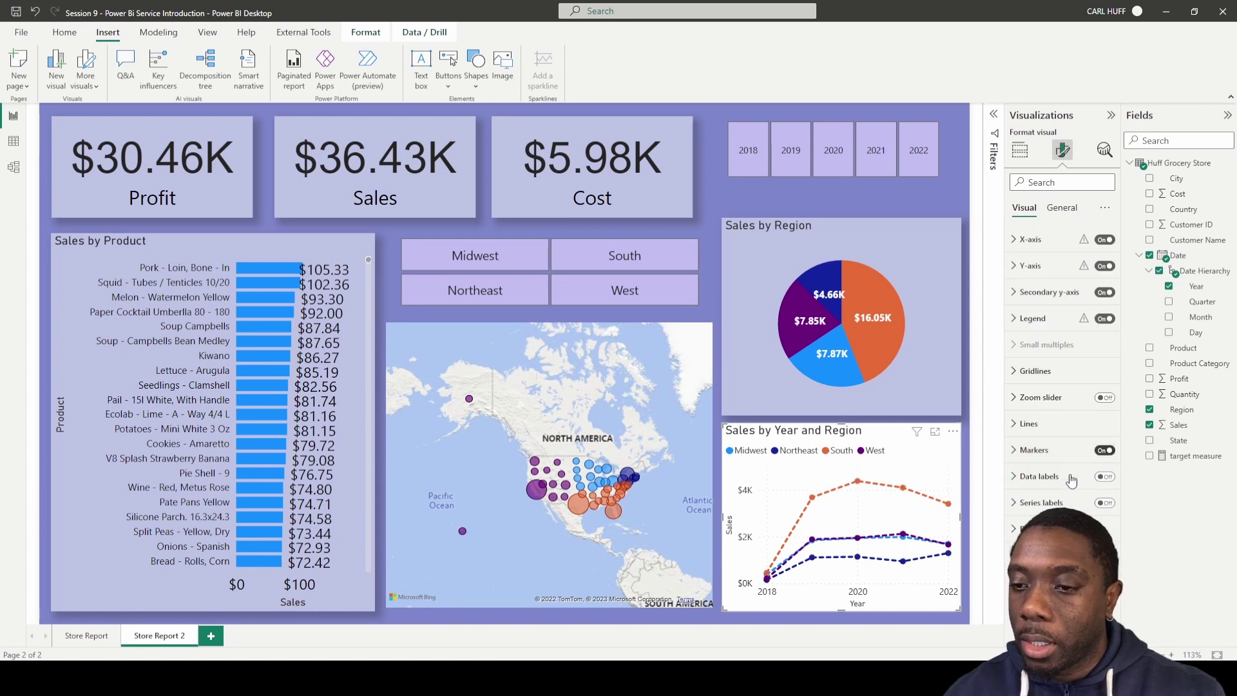
click(1104, 477)
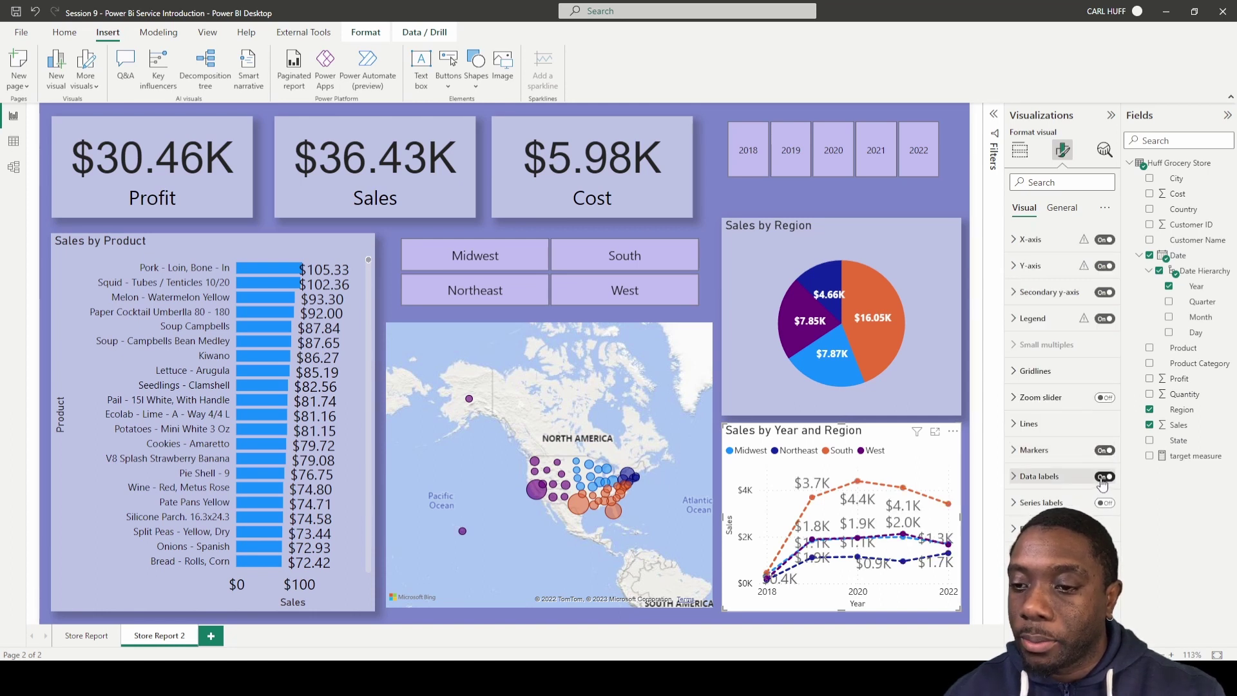
click(1026, 478)
scroll(1037, 483, down, 3)
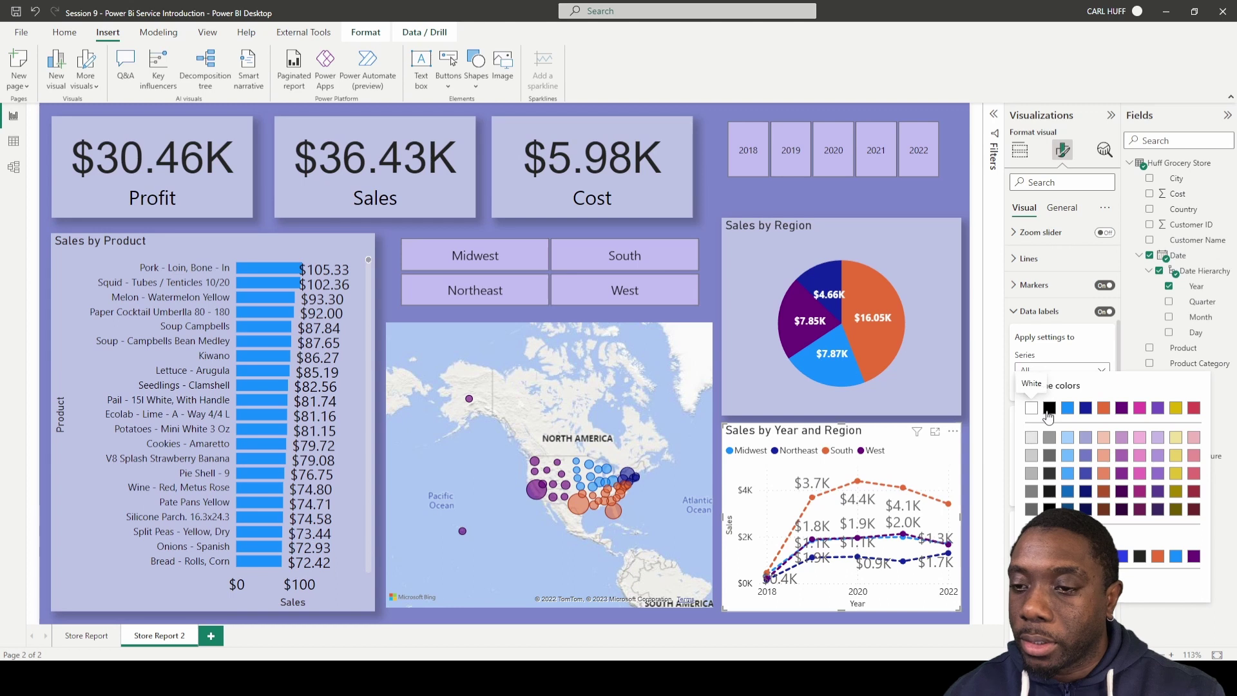
click(1049, 410)
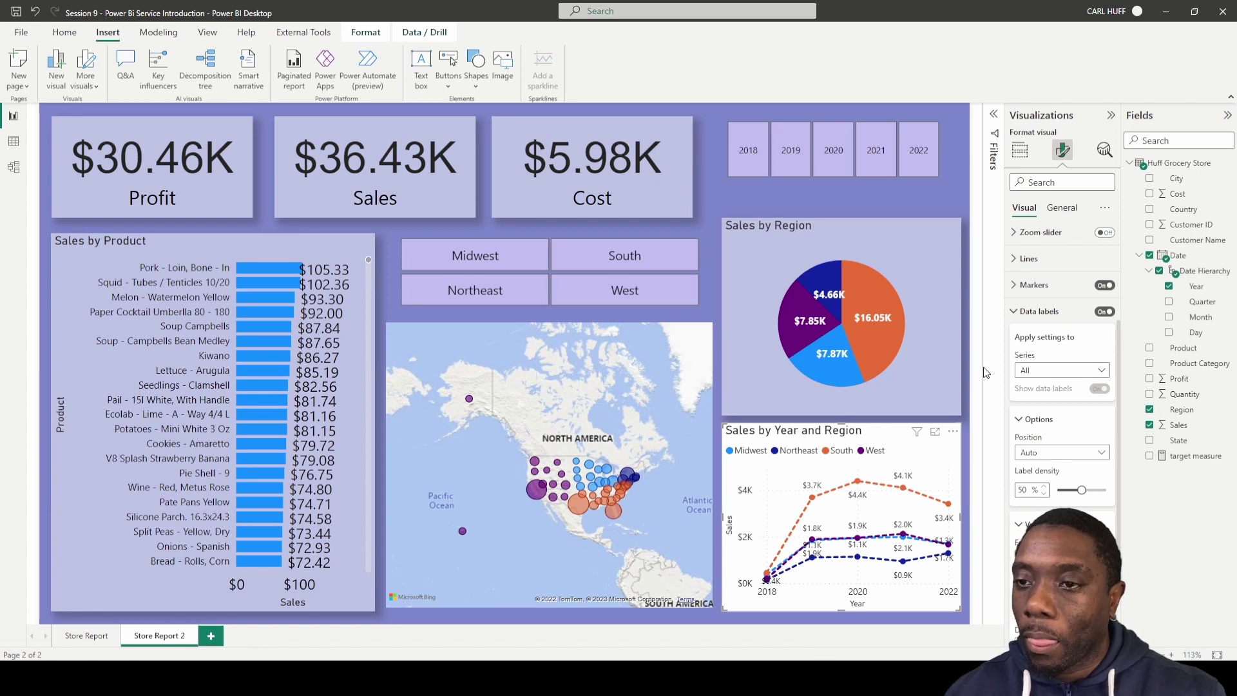
Step: Set the chart's background transparency to 50% and turn Shadow on under General Effects
click(1062, 209)
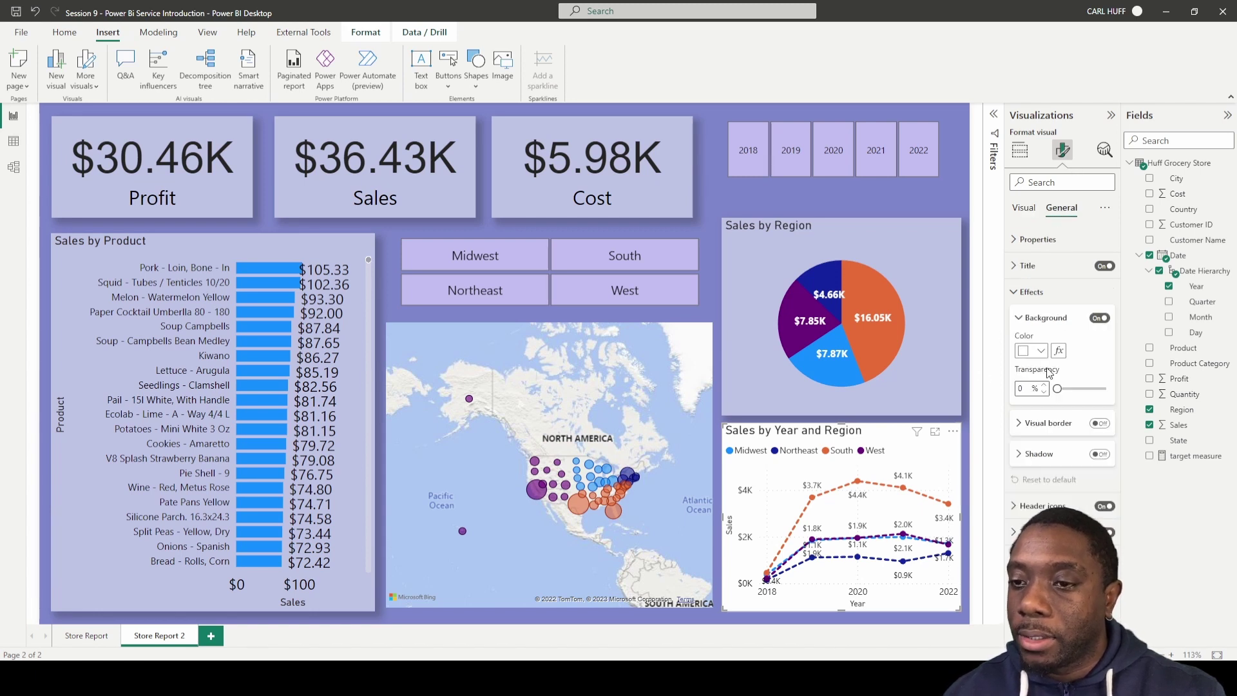
click(1100, 320)
click(1100, 321)
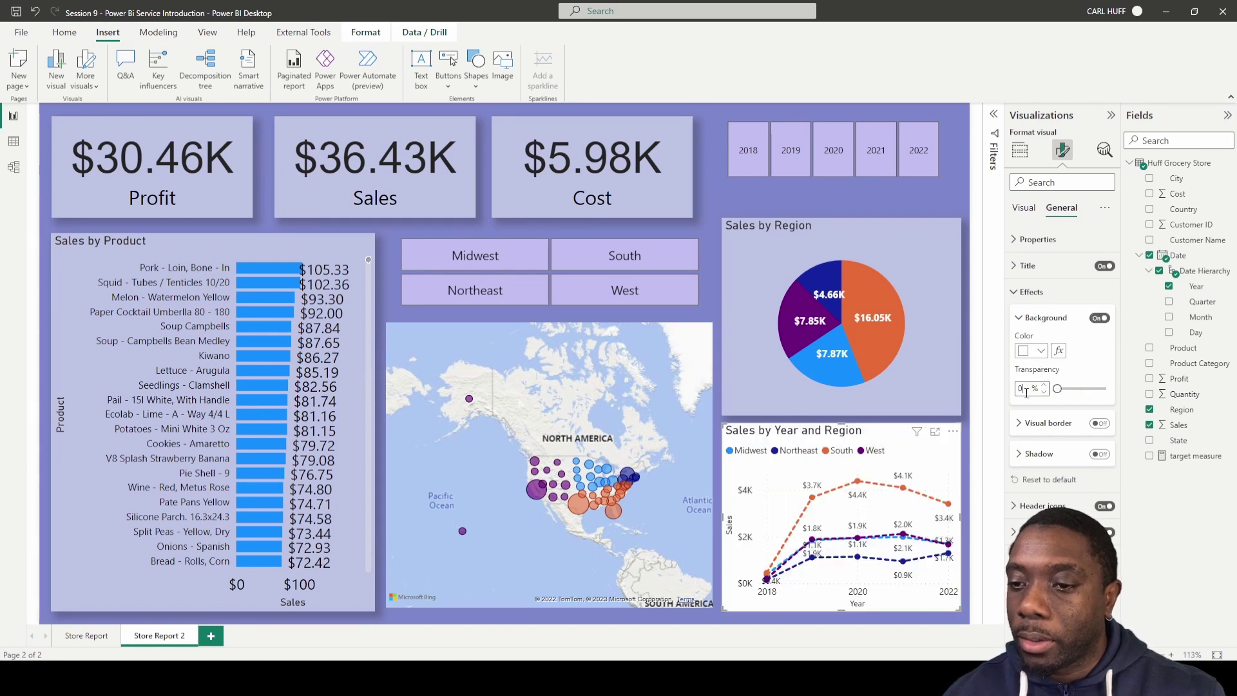
click(1026, 393)
text(50)
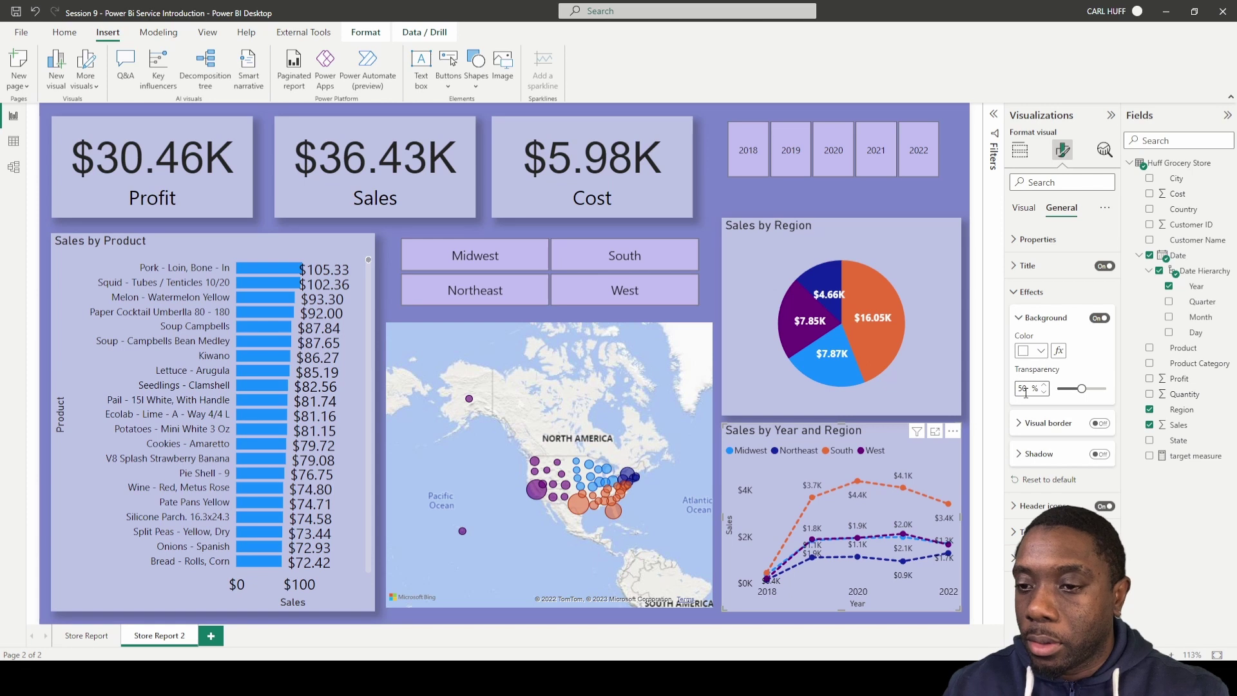
click(1100, 455)
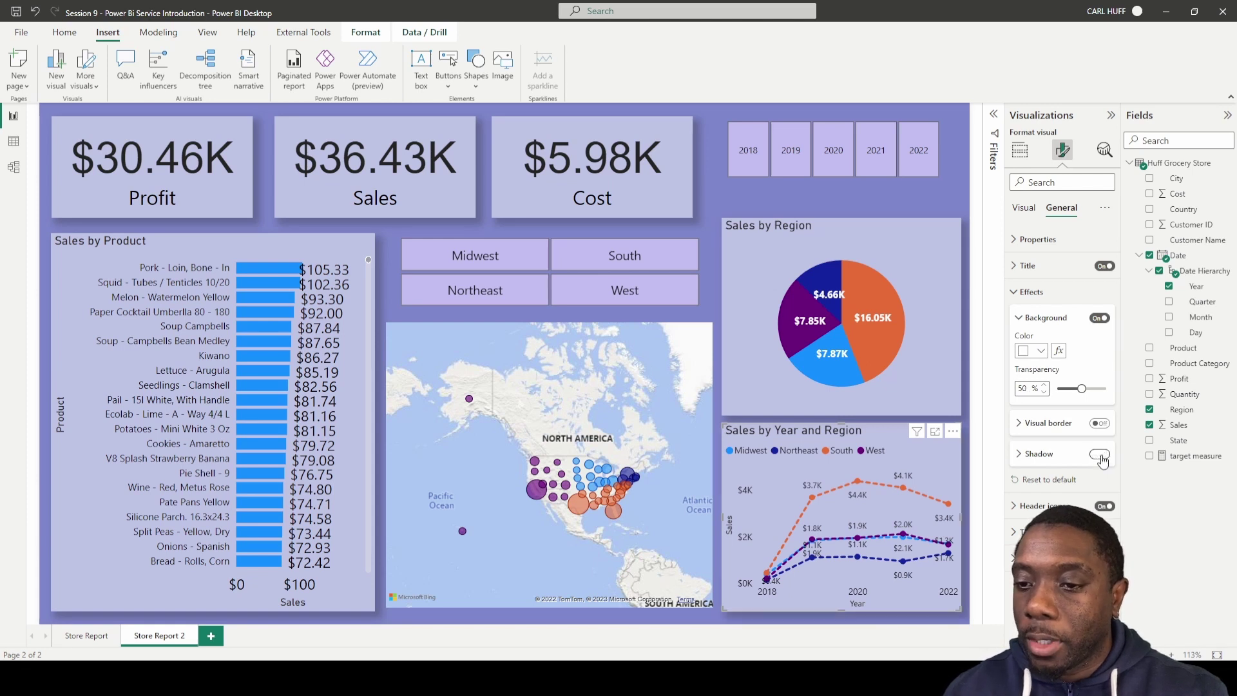
click(710, 188)
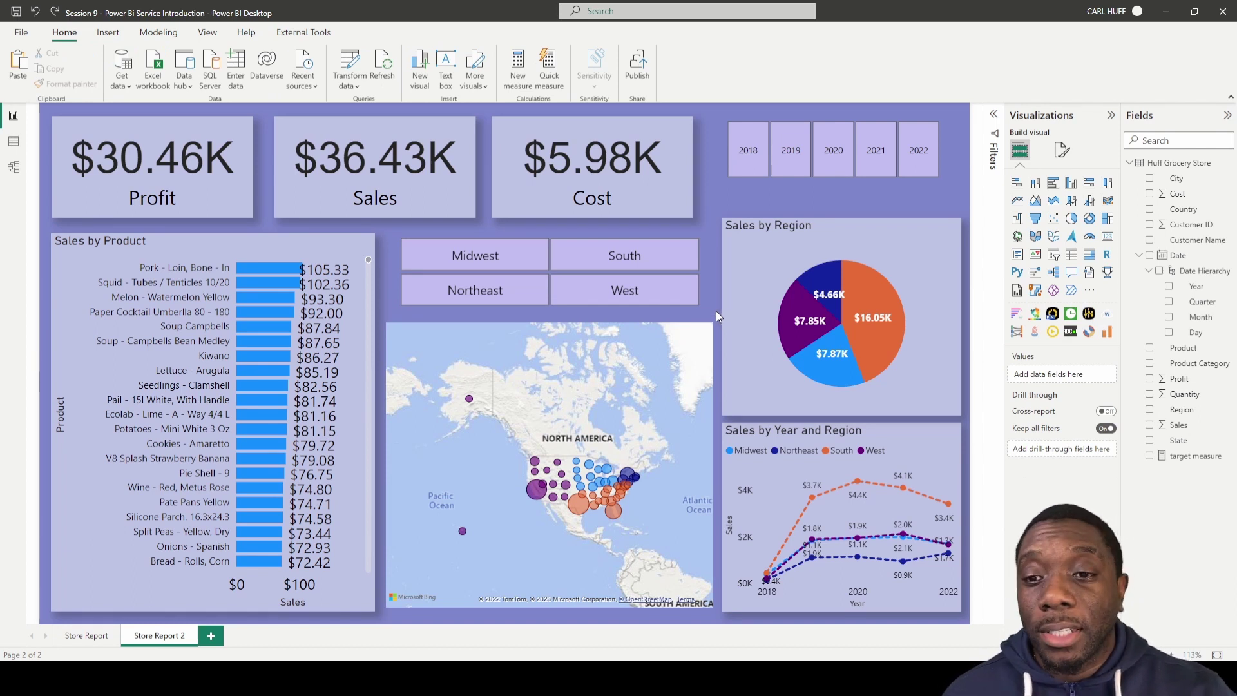
Step: Pick the light blue Storm theme from the View tab's full Themes gallery
click(209, 34)
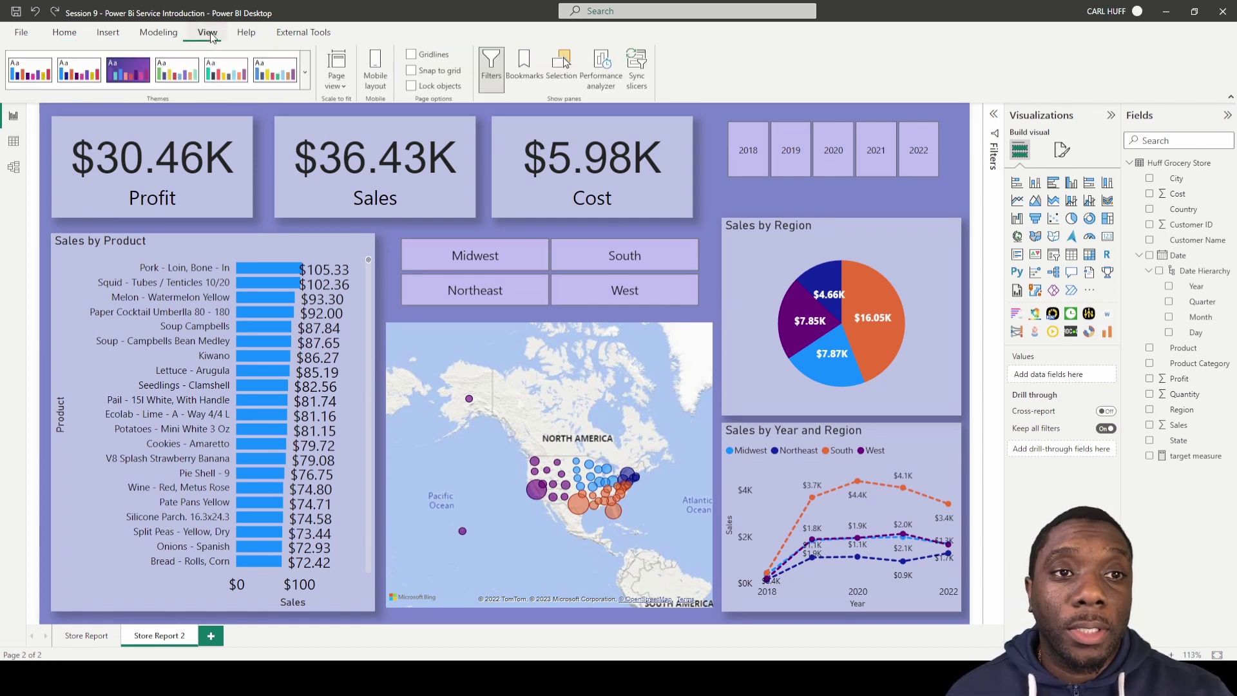
click(305, 82)
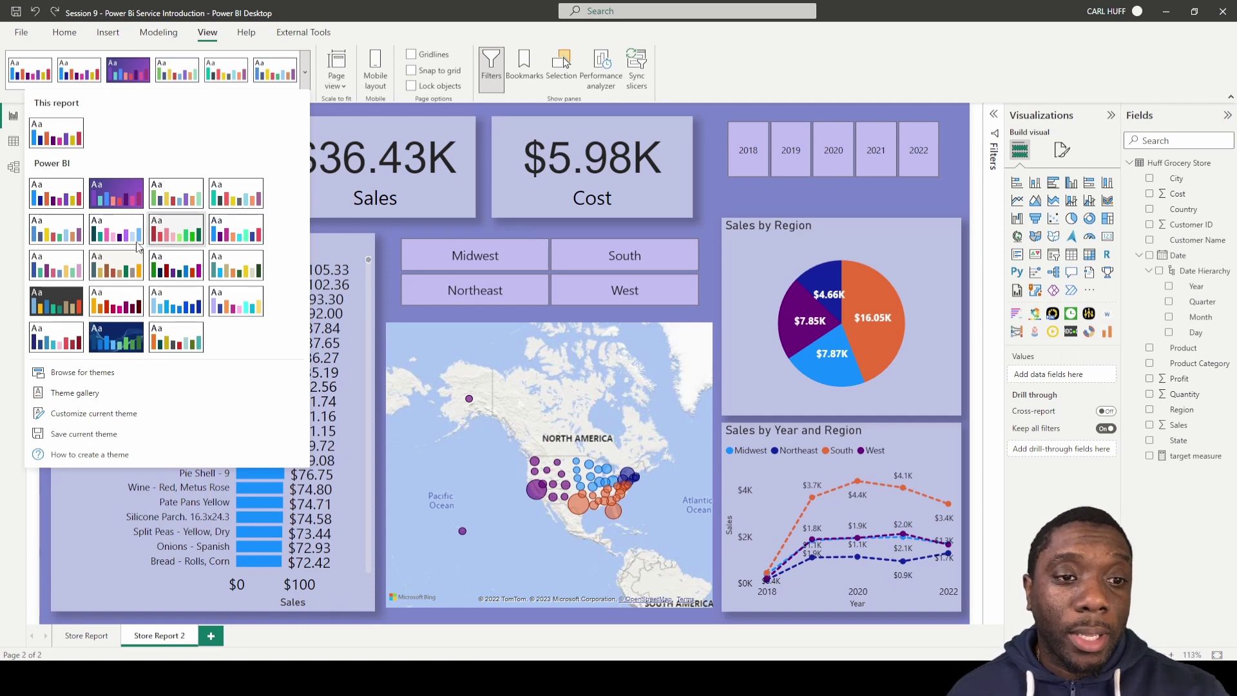
click(171, 305)
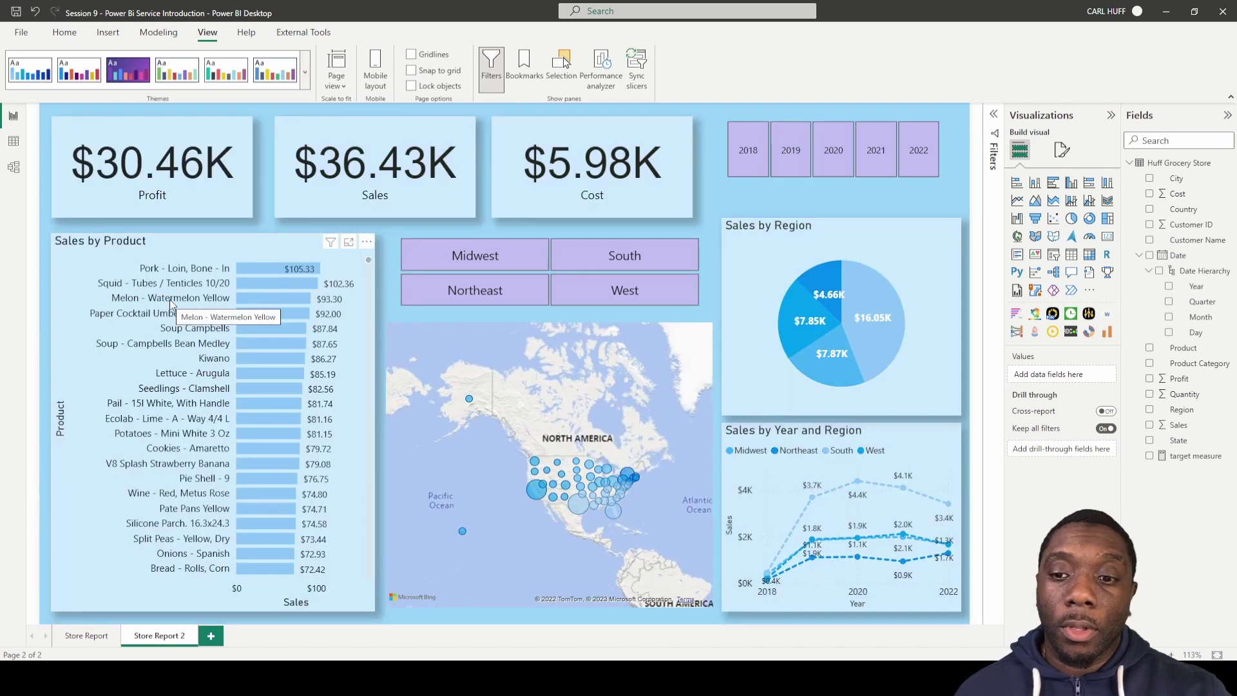